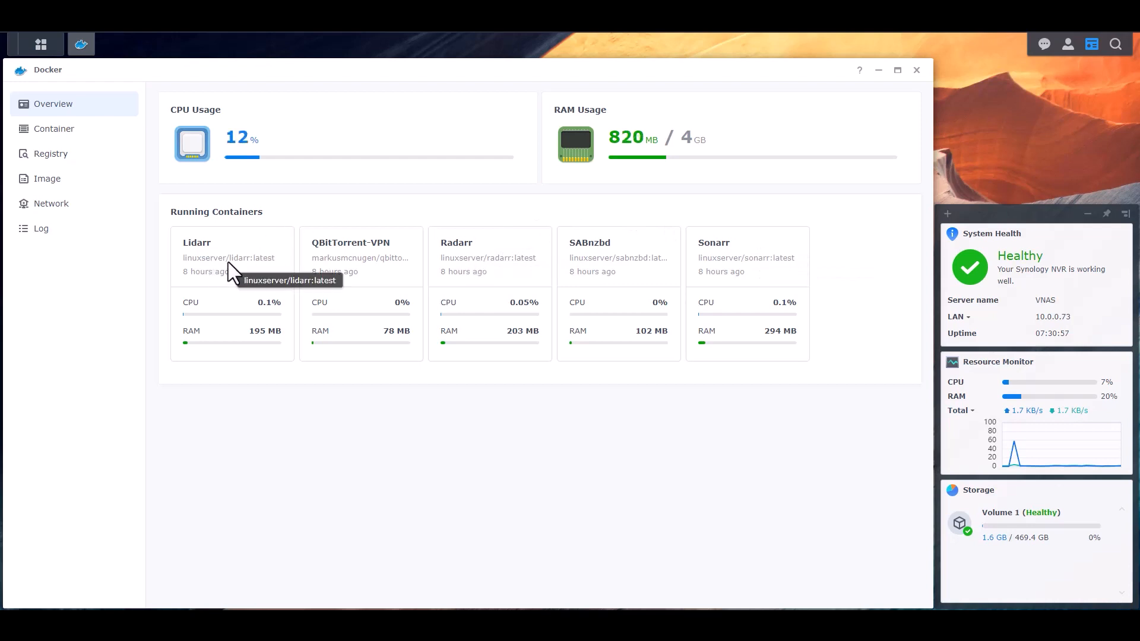
# Step: Search the registry for 'mylar' and download linuxserver/mylar3 with the latest tag
pyautogui.click(52, 156)
pyautogui.click(853, 100)
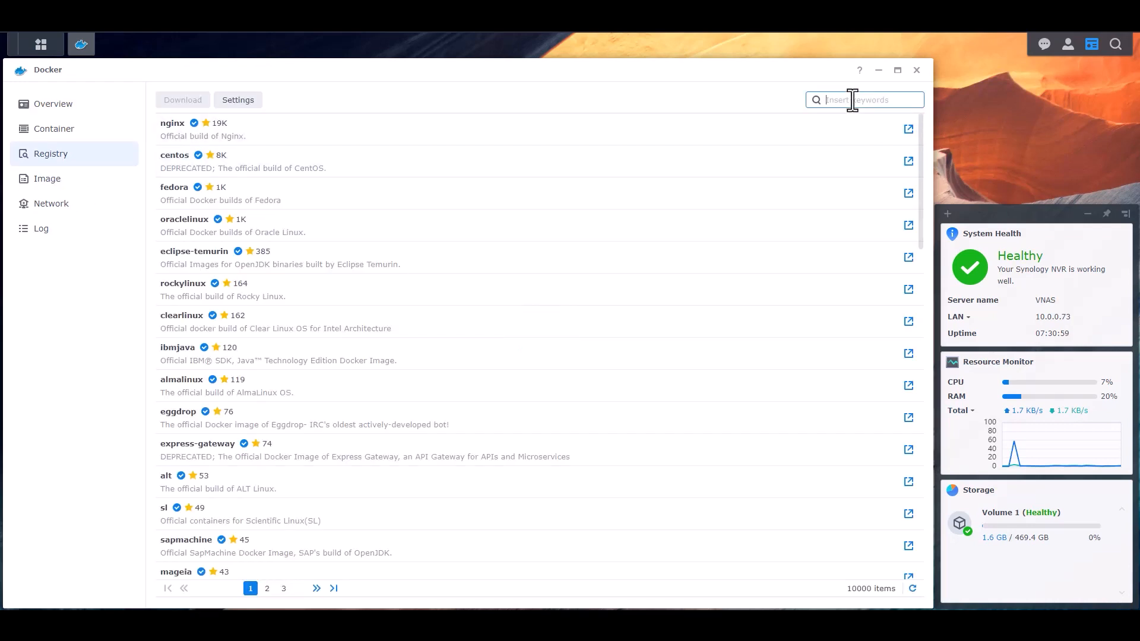
pyautogui.write('mylar')
pyautogui.press('Return')
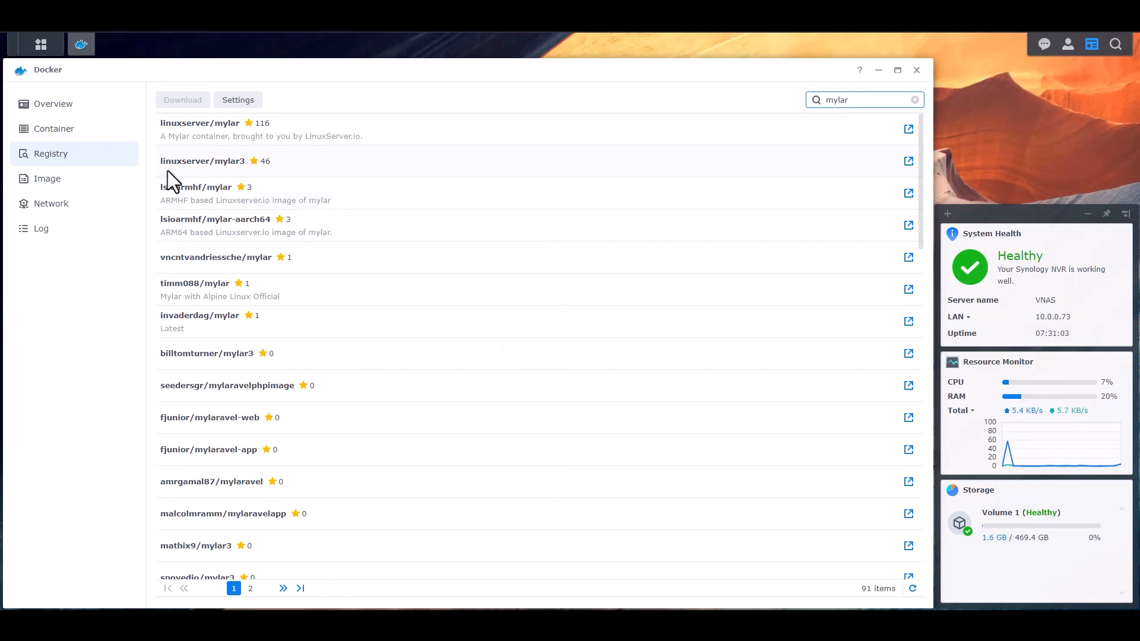
pyautogui.click(197, 165)
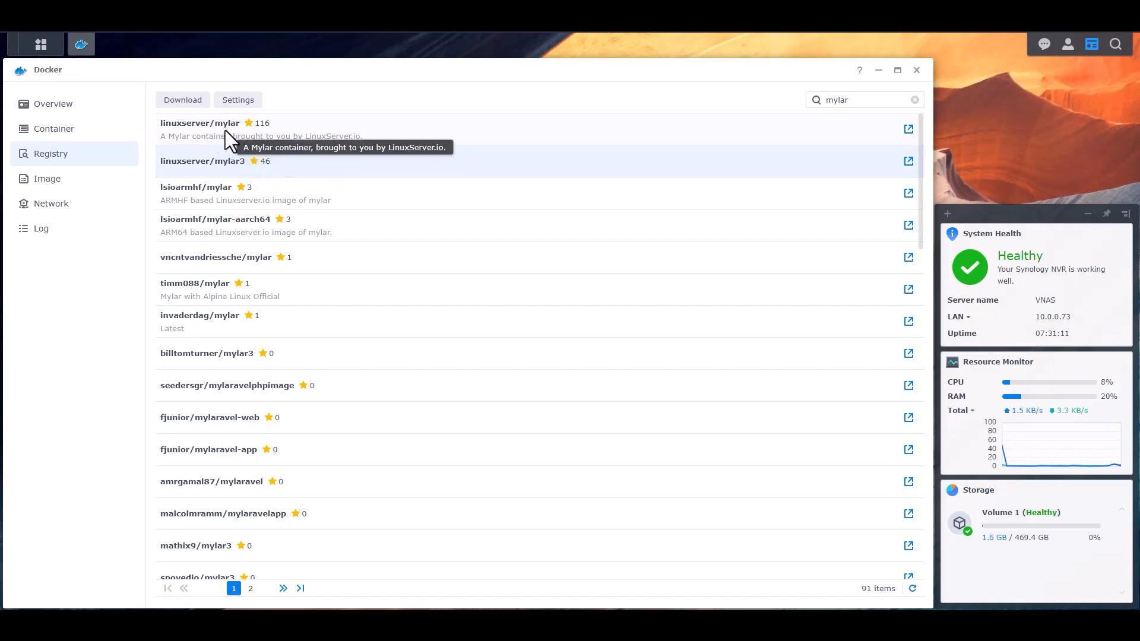
pyautogui.rightClick(221, 164)
pyautogui.click(260, 178)
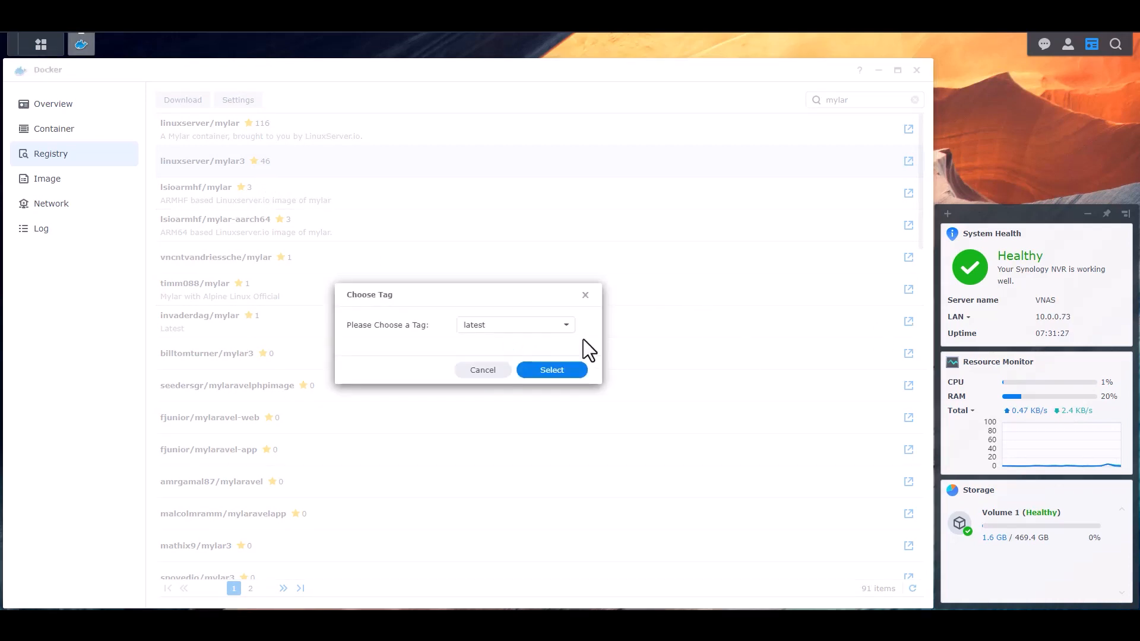
pyautogui.click(554, 372)
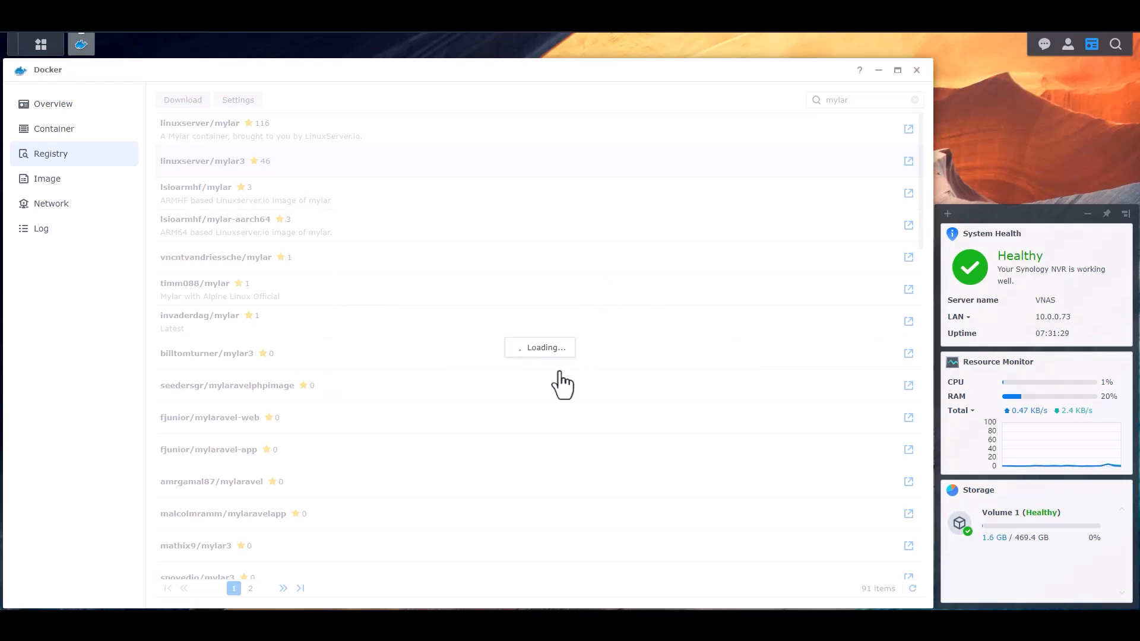
# Step: Check the local image list, clear all desktop notifications, and select mylar3:latest
pyautogui.click(47, 178)
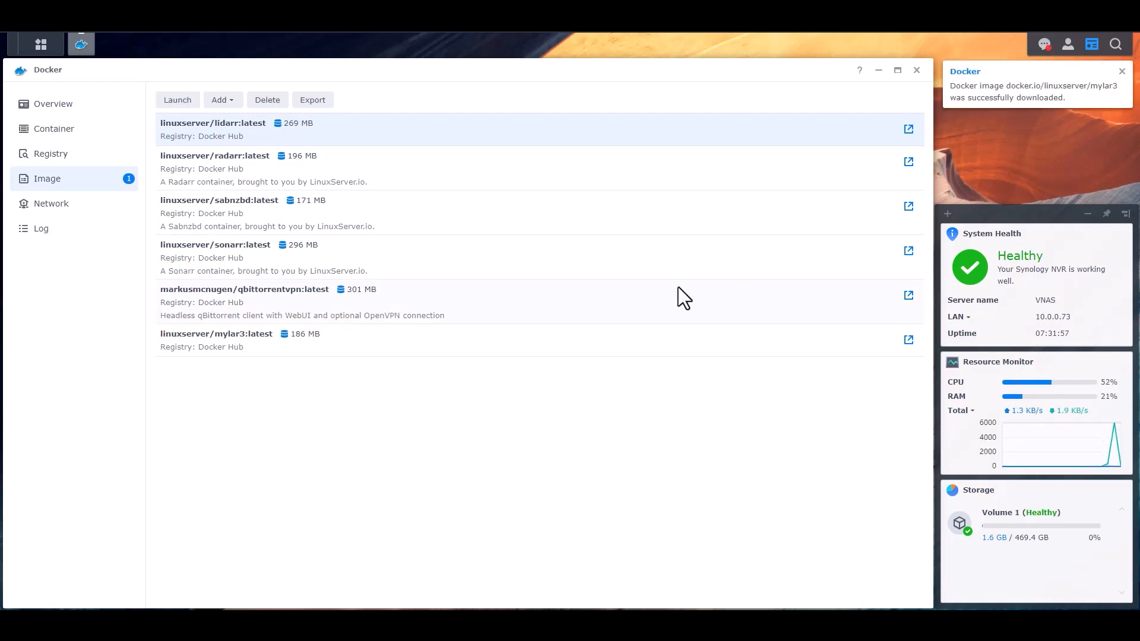
pyautogui.click(1045, 44)
pyautogui.click(962, 592)
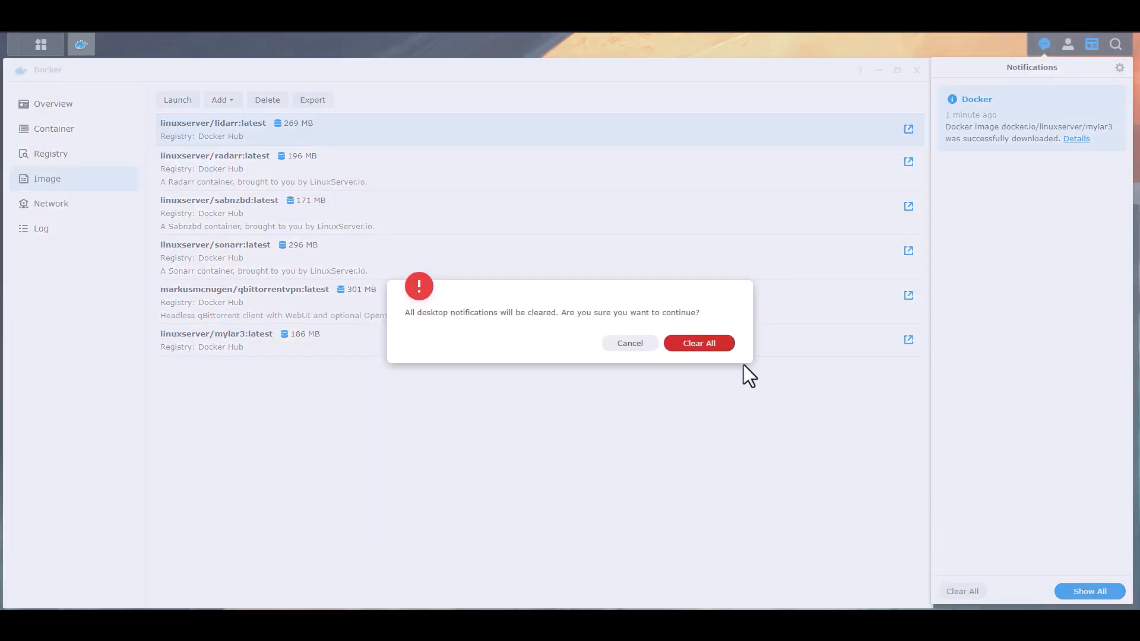
pyautogui.press('Return')
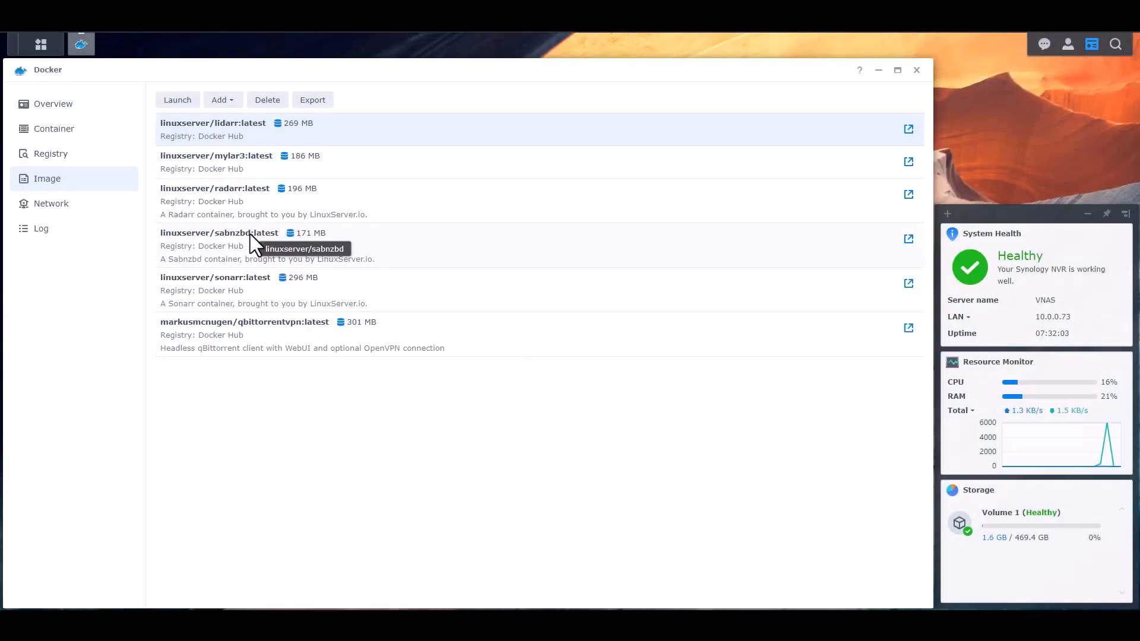
pyautogui.click(294, 158)
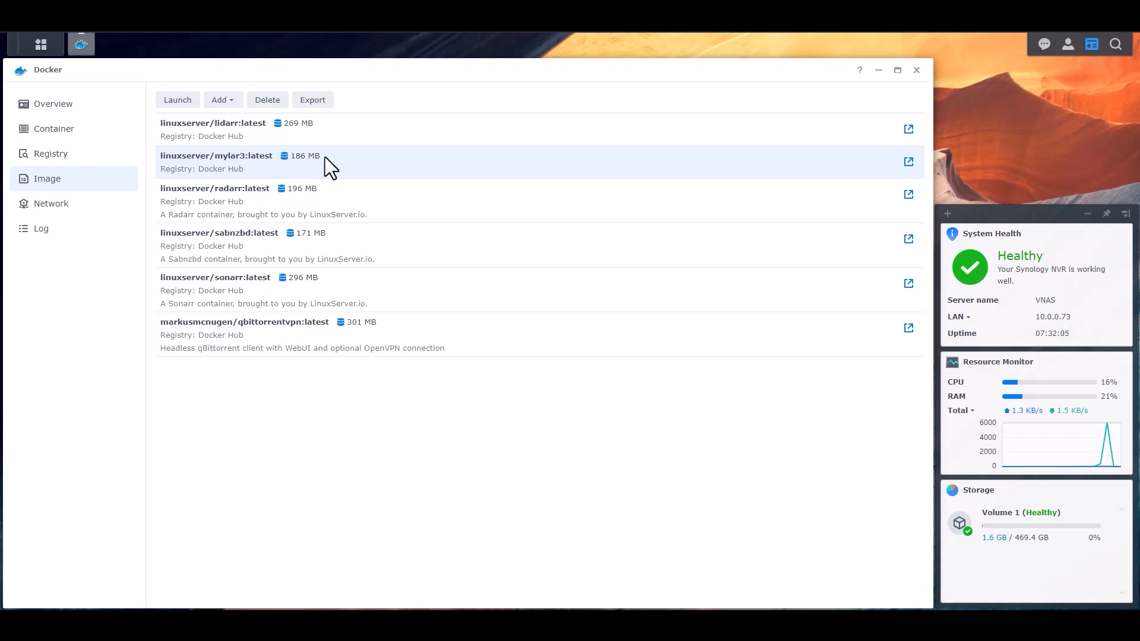
# Step: Launch a mylar3:latest container on the bridge network, named Mylar, with resource limitation enabled
pyautogui.click(178, 100)
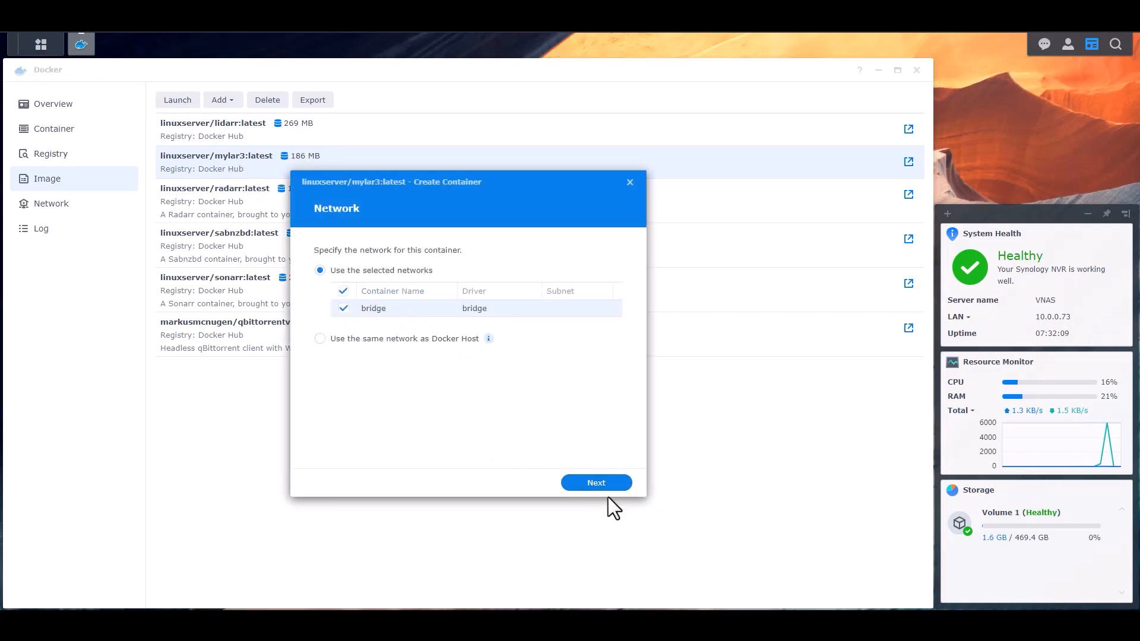
pyautogui.click(597, 484)
pyautogui.moveTo(488, 254); pyautogui.dragTo(272, 240)
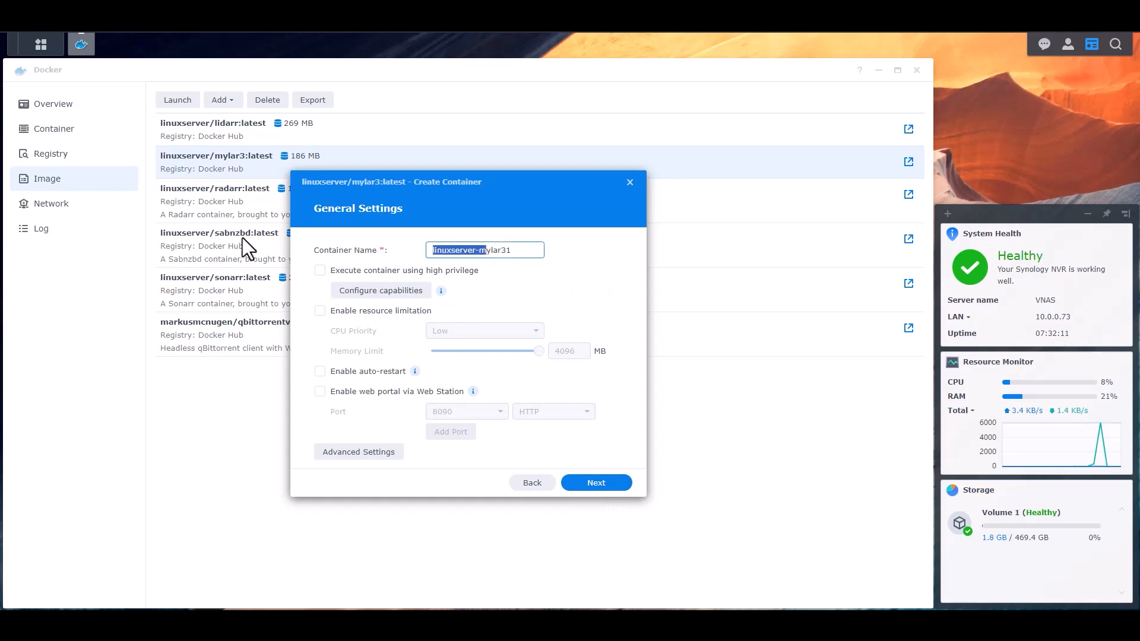
pyautogui.write('M')
pyautogui.press('BackSpace')
pyautogui.press('BackSpace')
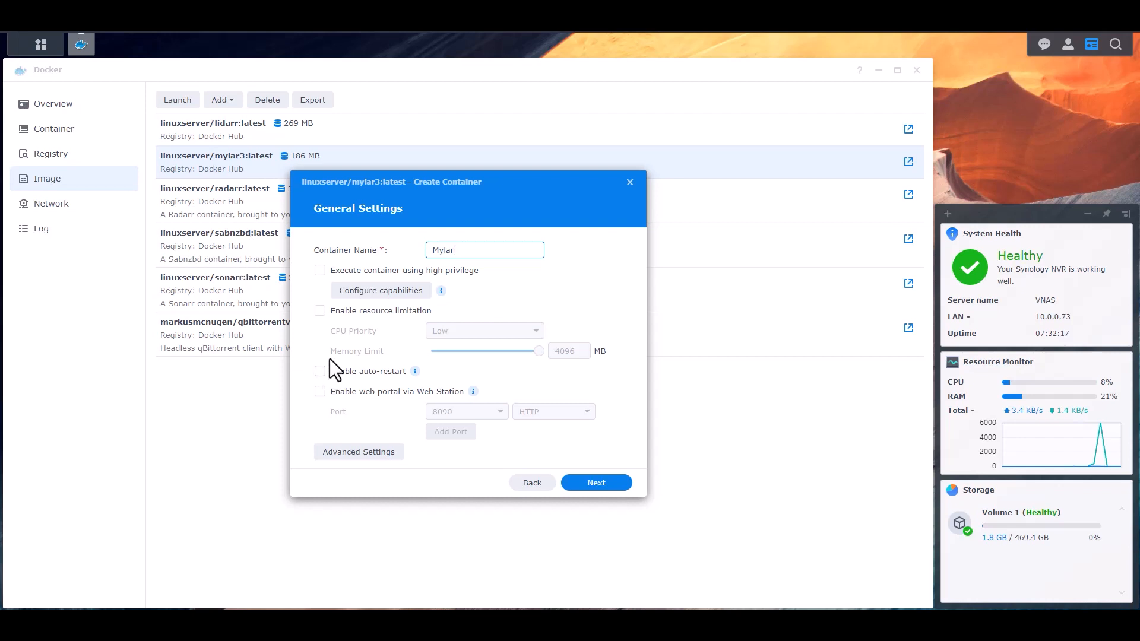
pyautogui.click(321, 310)
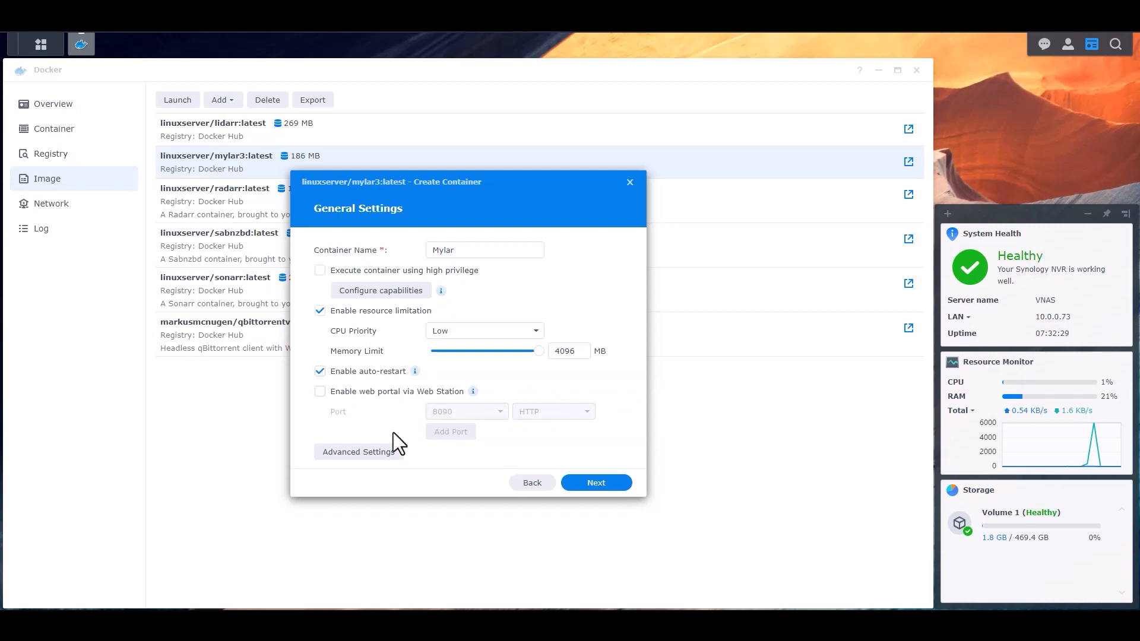
# Step: Add three environment variable rows and set the first to PUID=1026
pyautogui.click(366, 453)
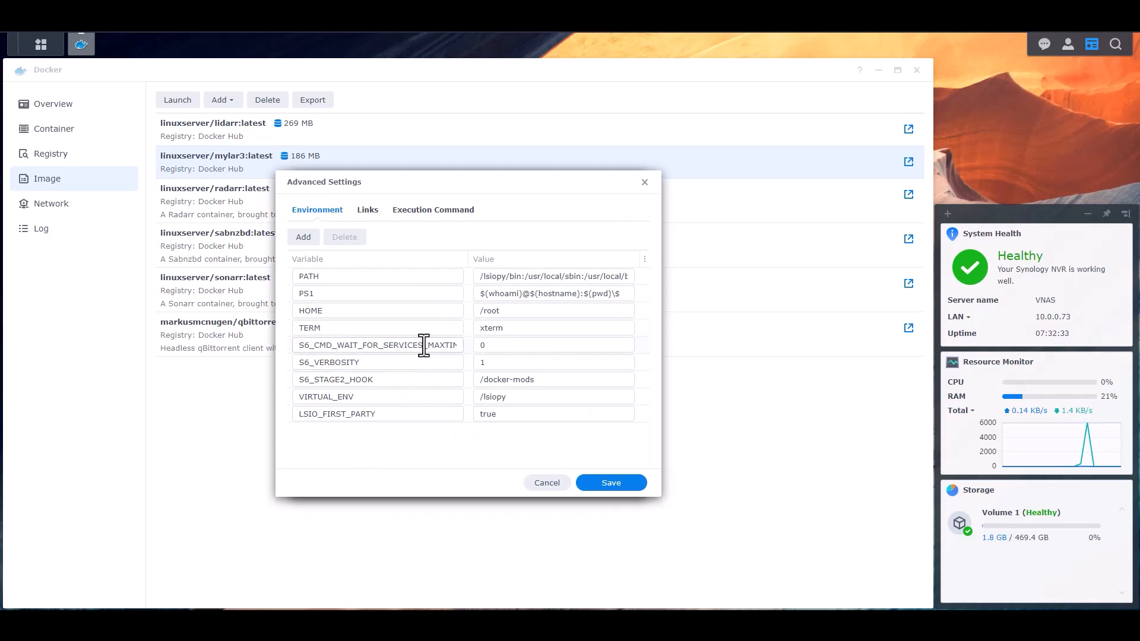
pyautogui.click(304, 241)
pyautogui.click(303, 239)
pyautogui.click(304, 238)
pyautogui.scroll(-1, 453, 387)
pyautogui.click(371, 418)
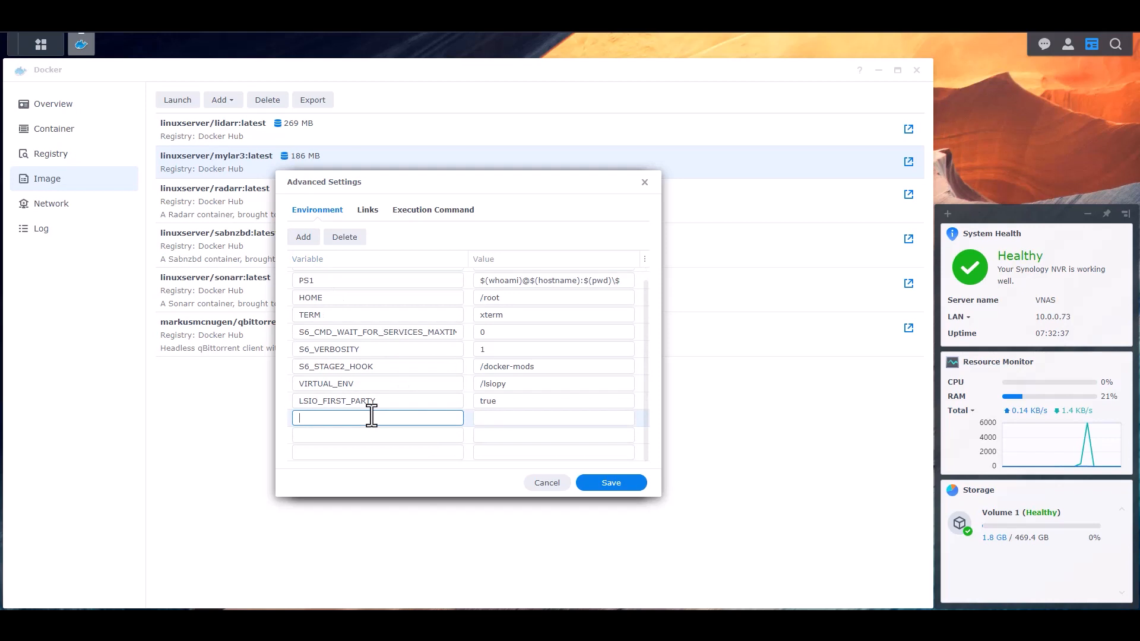
pyautogui.press('BackSpace')
pyautogui.write('PUID')
pyautogui.press('Tab')
pyautogui.write('1026')
# Step: Set PGID=100 and TZ=America/New_York, then save the environment variables
pyautogui.click(374, 437)
pyautogui.write('PGID')
pyautogui.press('Tab')
pyautogui.write('100')
pyautogui.press('Tab')
pyautogui.write('TZ')
pyautogui.press('Tab')
pyautogui.write('Ameir')
pyautogui.press('BackSpace')
pyautogui.press('BackSpace')
pyautogui.write('ica/New_York')
pyautogui.click(606, 484)
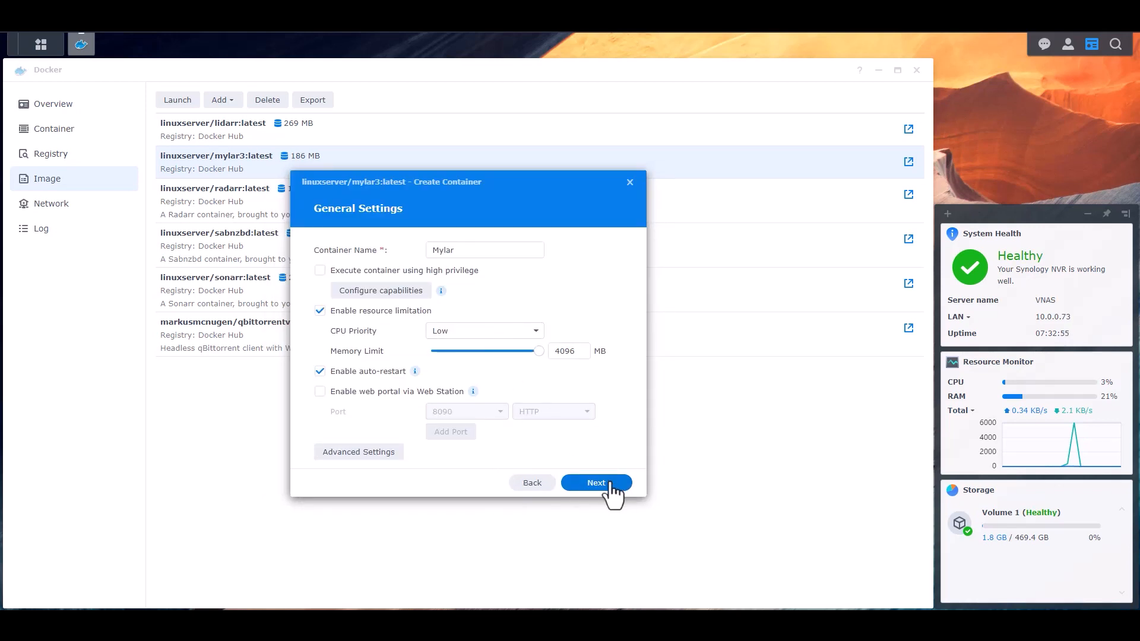
# Step: Map local port 8085 to container port 8090, then proceed to adding a volume folder
pyautogui.click(611, 484)
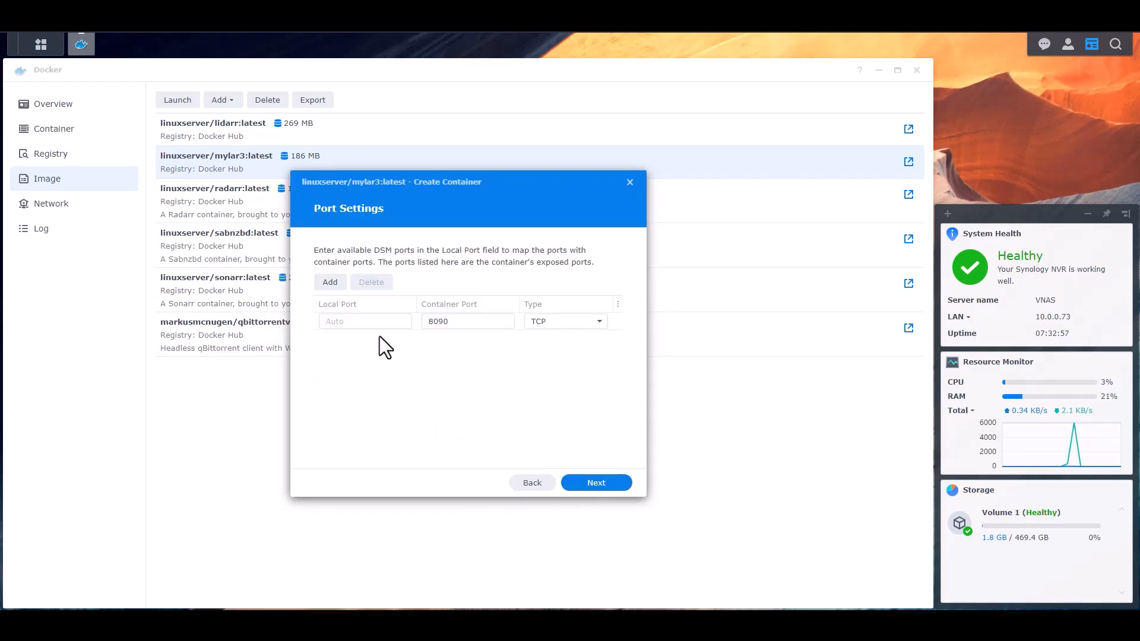
pyautogui.click(470, 321)
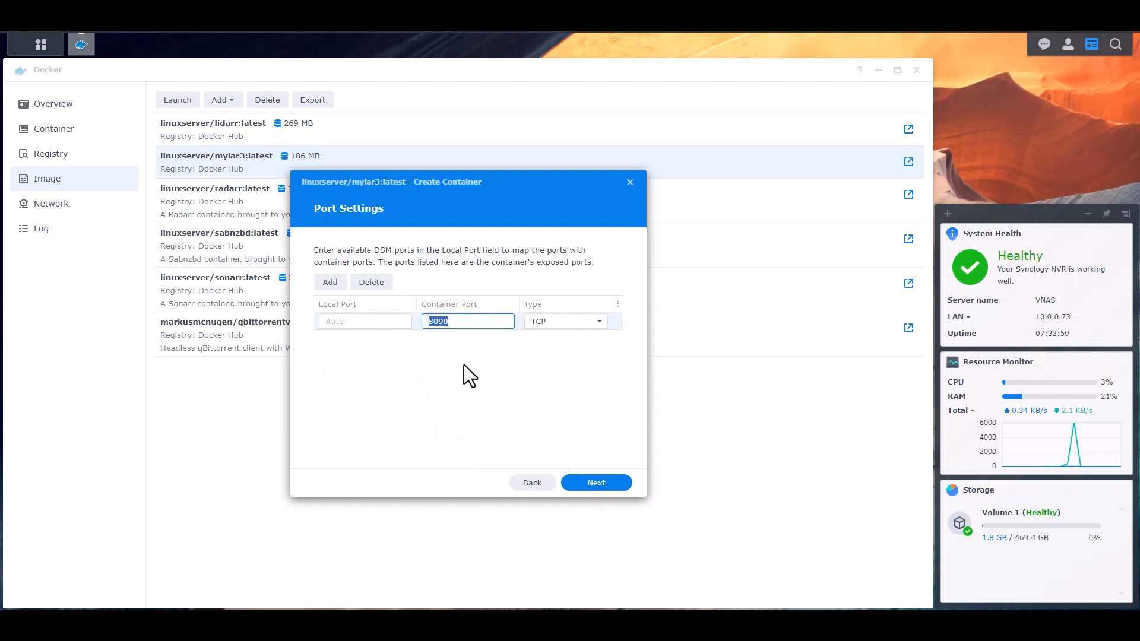
pyautogui.click(364, 321)
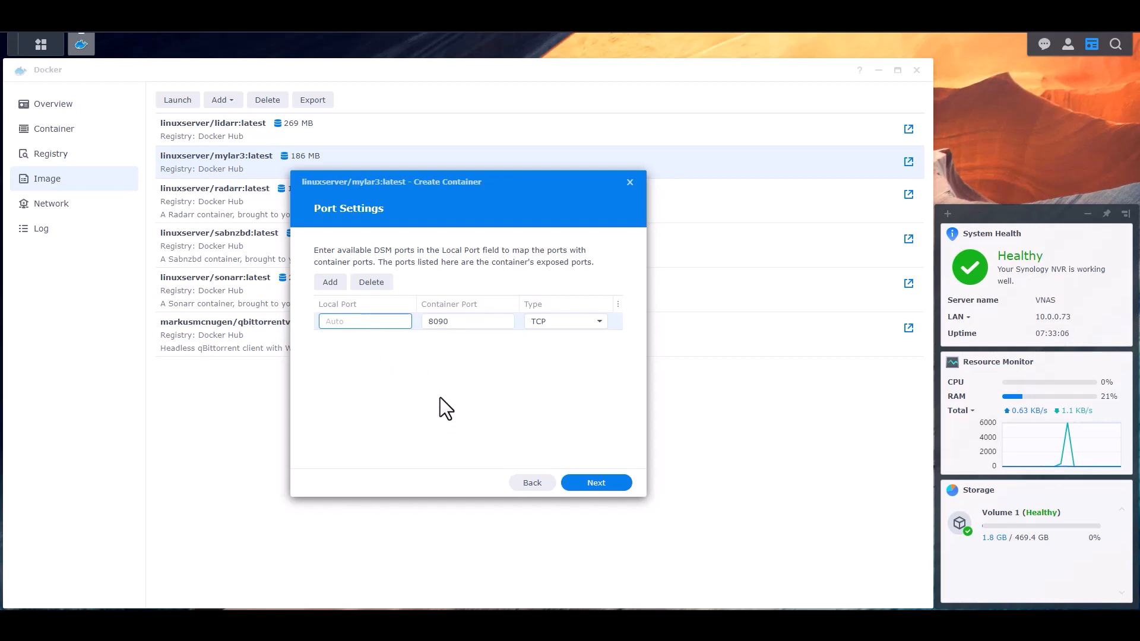
pyautogui.write('8085')
pyautogui.click(602, 482)
pyautogui.click(500, 414)
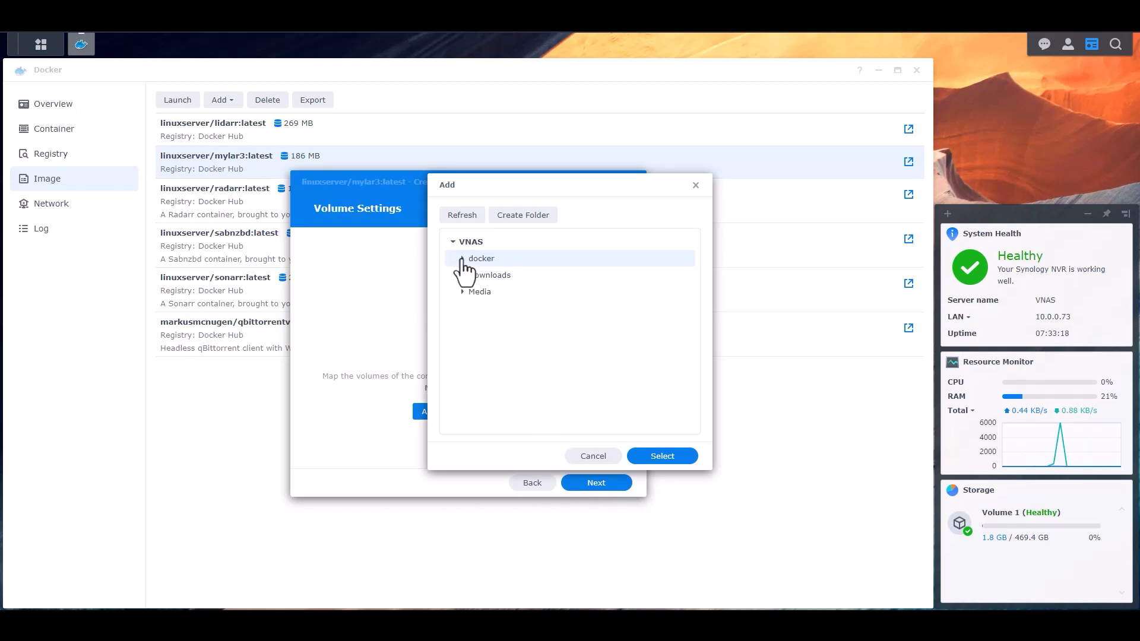
# Step: Create a Mylar folder under docker/Configs and add it as a volume
pyautogui.click(462, 259)
pyautogui.click(471, 275)
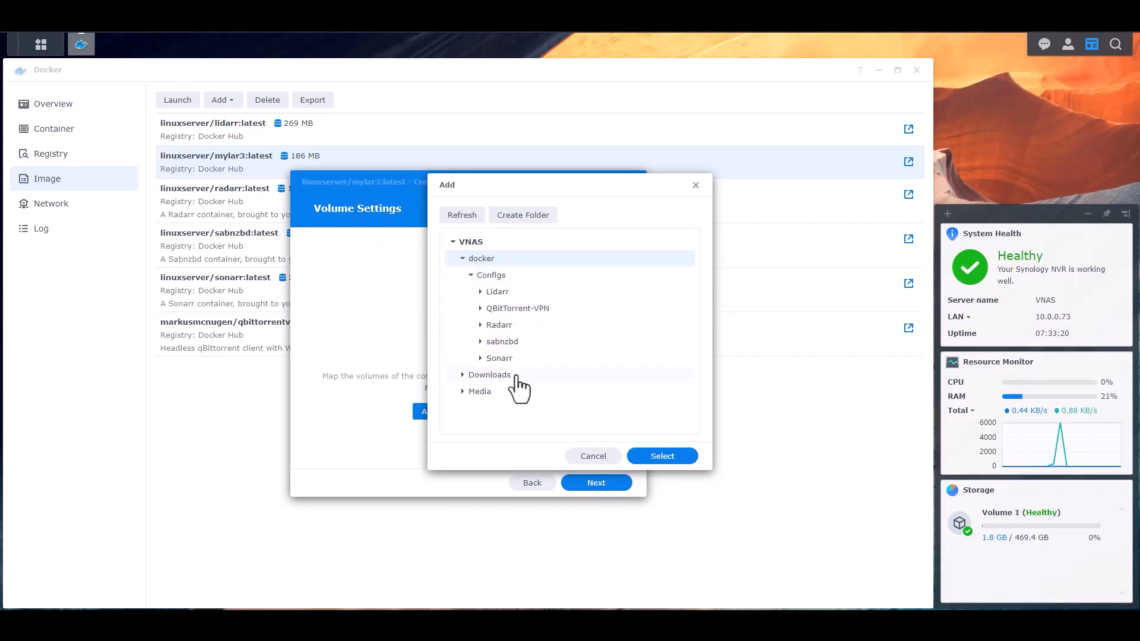
pyautogui.click(499, 277)
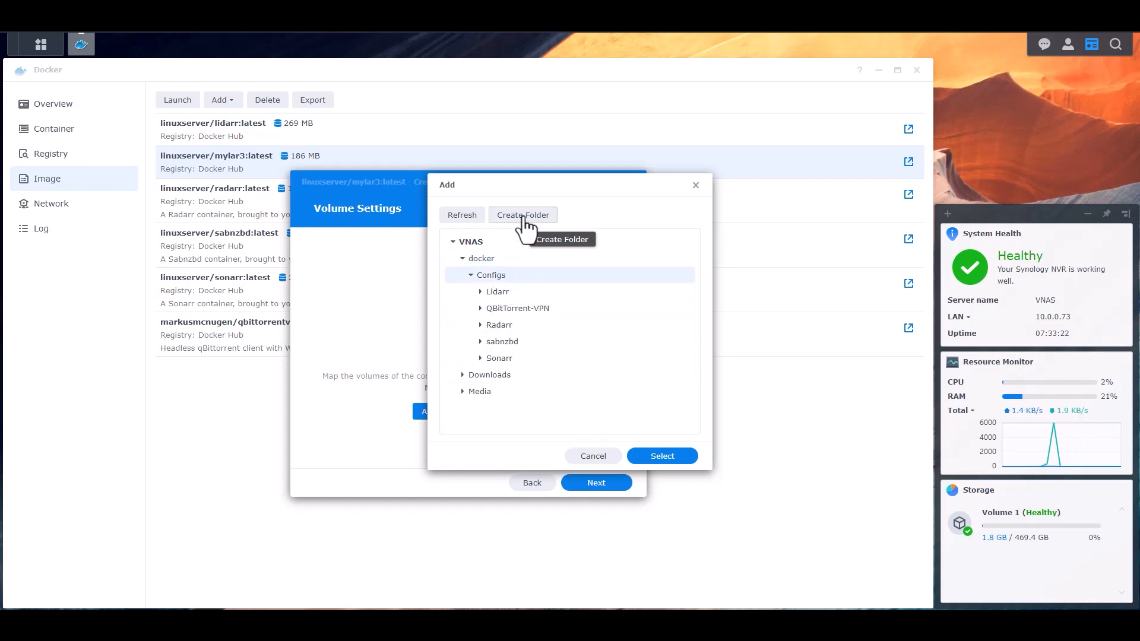
pyautogui.click(525, 216)
pyautogui.write('Mylar')
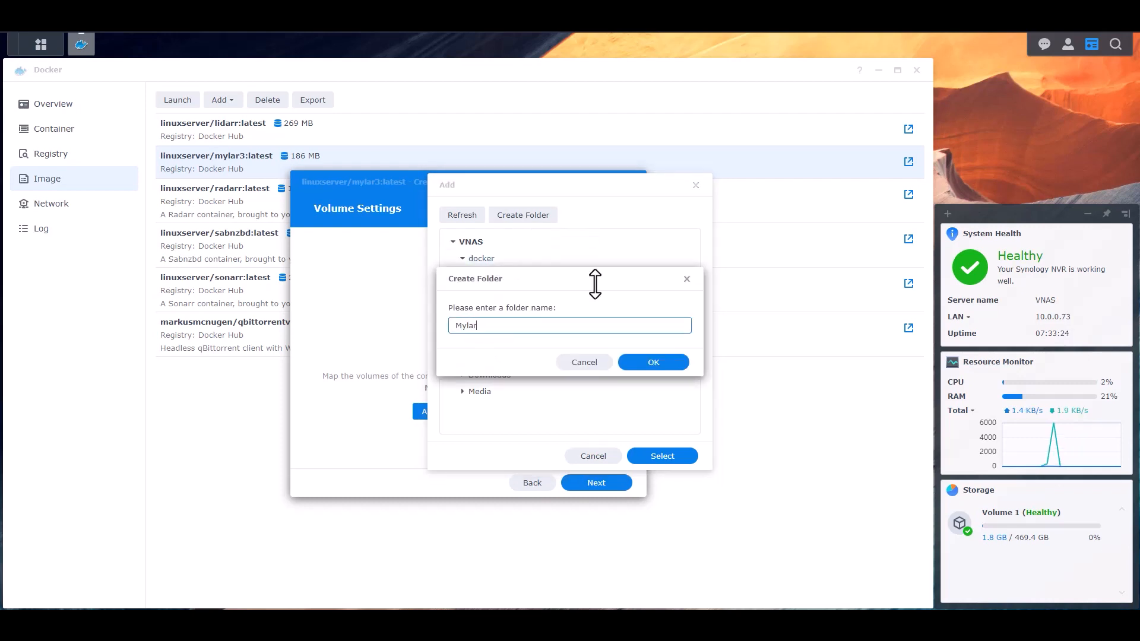
pyautogui.click(658, 365)
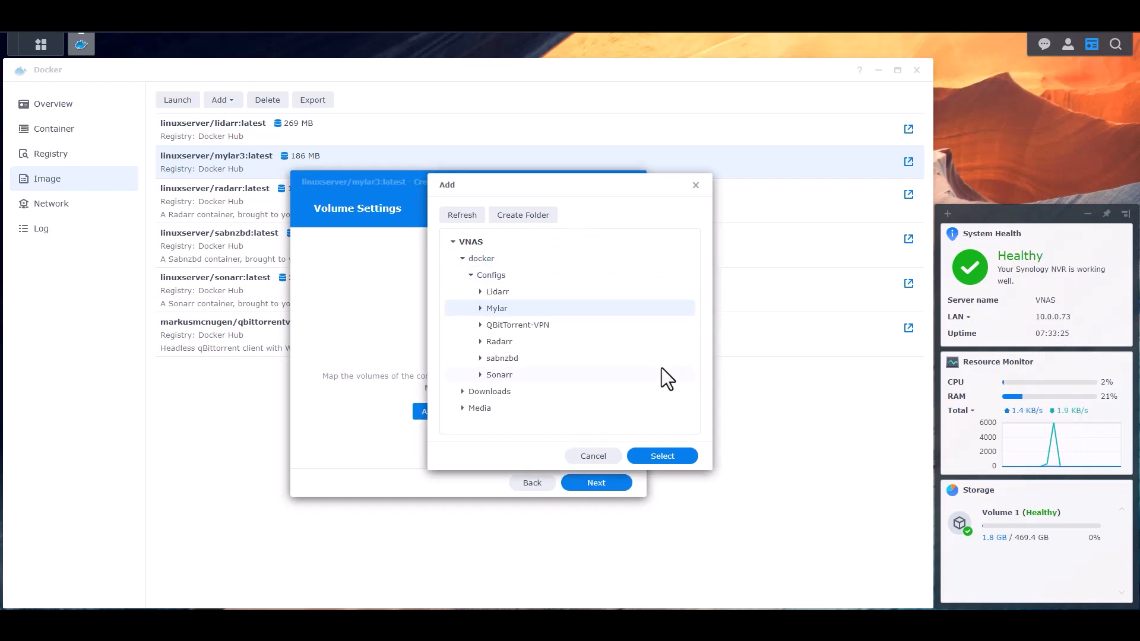
pyautogui.click(672, 463)
# Step: Add the mylar completed Downloads folder and the Media/Comics folder as volumes
pyautogui.click(395, 270)
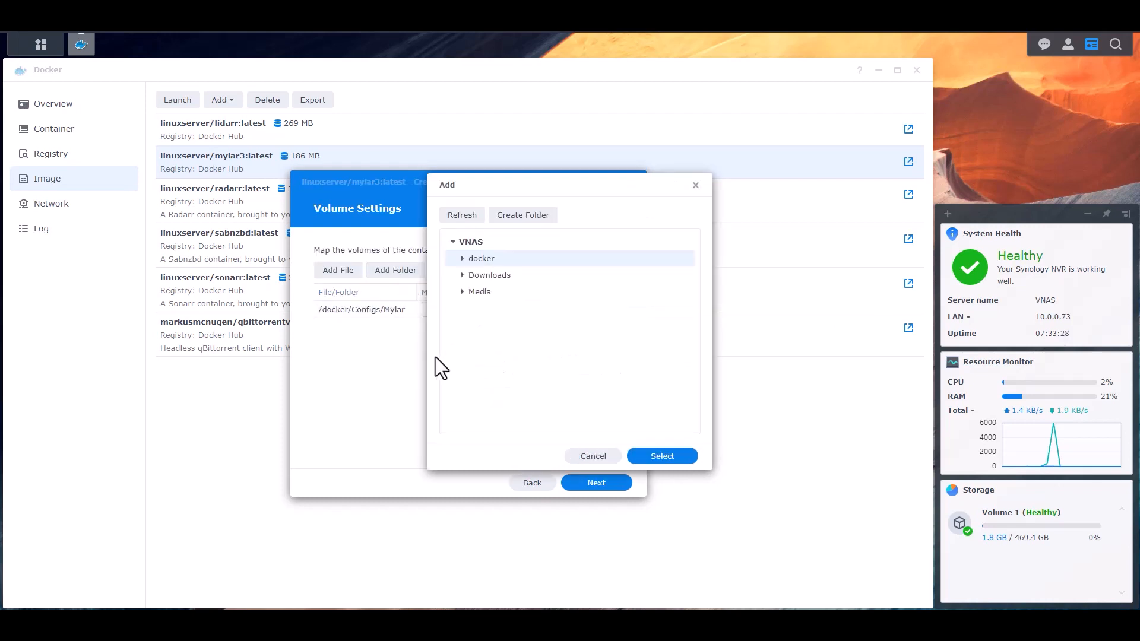
pyautogui.click(462, 275)
pyautogui.click(469, 292)
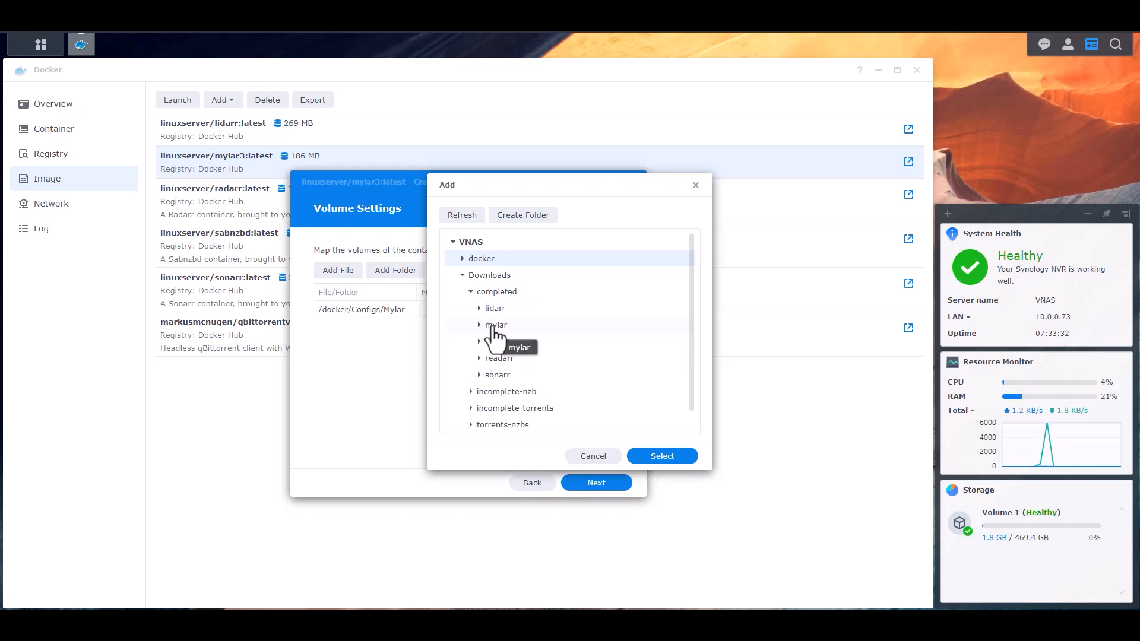
pyautogui.click(496, 325)
pyautogui.click(665, 457)
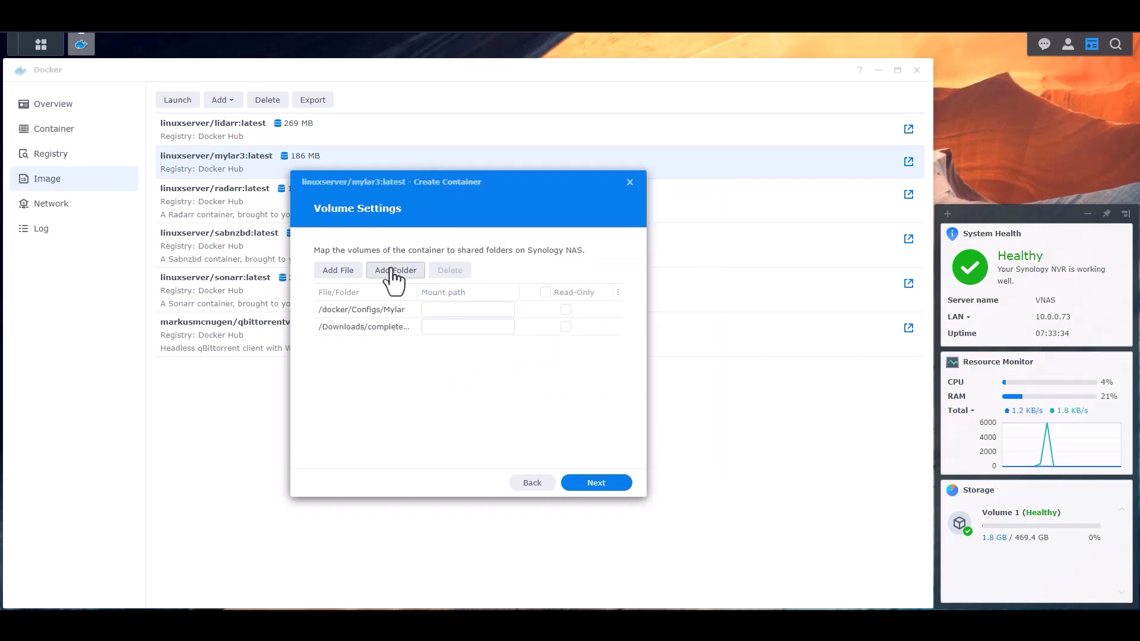
pyautogui.click(396, 270)
pyautogui.click(463, 293)
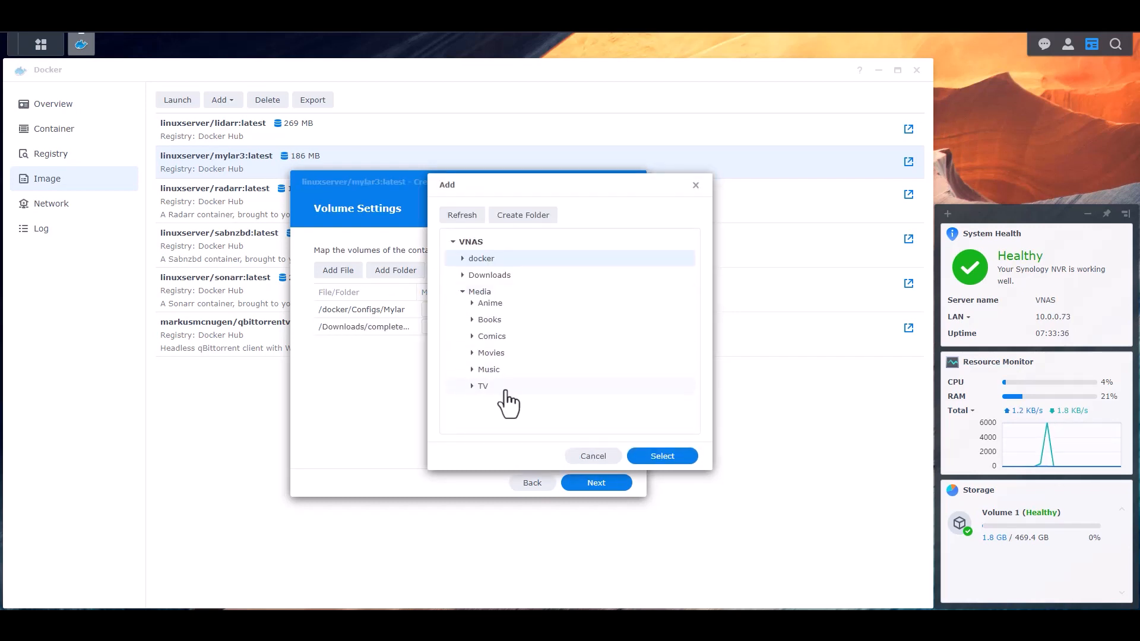
pyautogui.click(492, 342)
pyautogui.click(670, 457)
# Step: Set the mount paths to /config, /downloads and /comics, fixing the comics typo
pyautogui.click(438, 309)
pyautogui.write('/config')
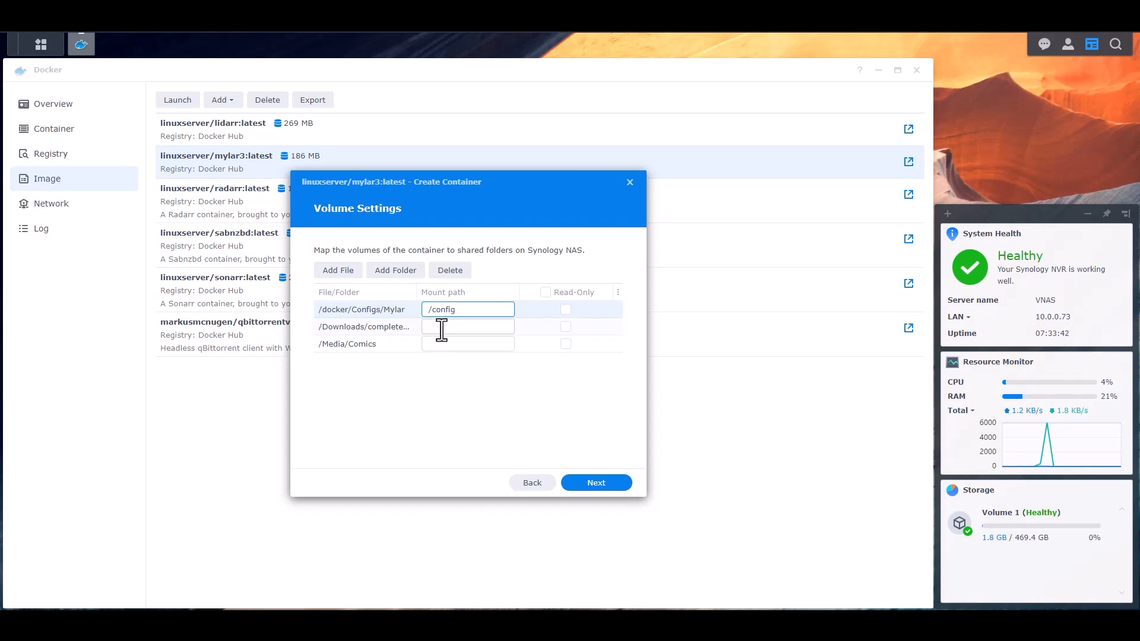
pyautogui.click(441, 328)
pyautogui.write('/downloads')
pyautogui.click(444, 344)
pyautogui.write('/comicx')
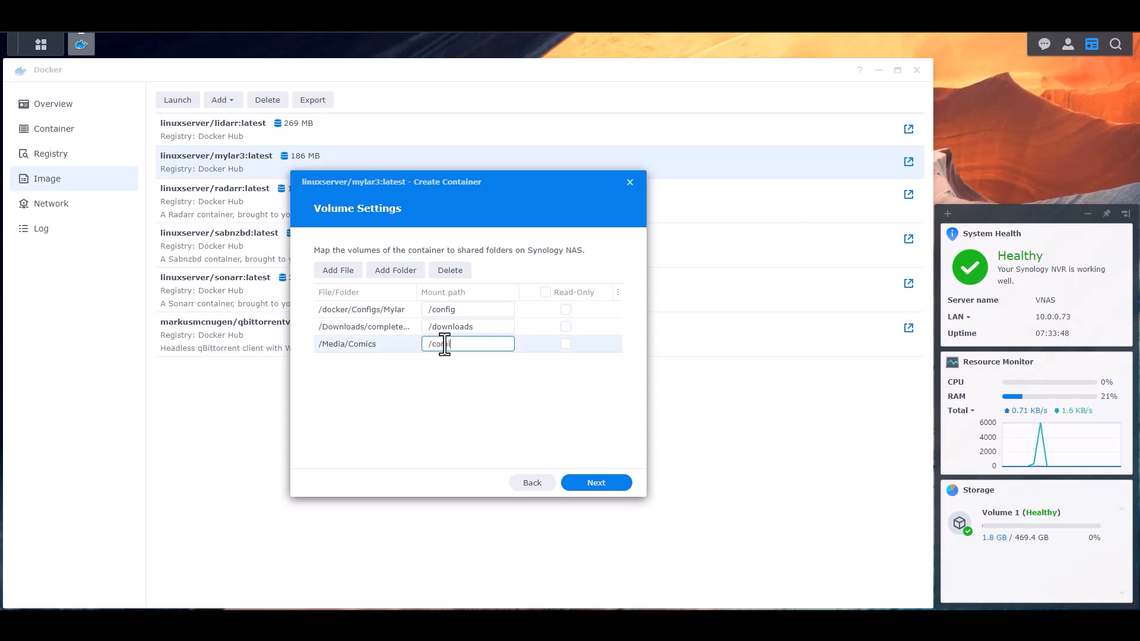
pyautogui.press('BackSpace')
pyautogui.write('s')
pyautogui.click(524, 372)
# Step: Review the summary, finish the wizard so Mylar runs, and view the container list
pyautogui.click(594, 485)
pyautogui.scroll(-5, 468, 356)
pyautogui.scroll(5, 476, 374)
pyautogui.scroll(-5, 490, 371)
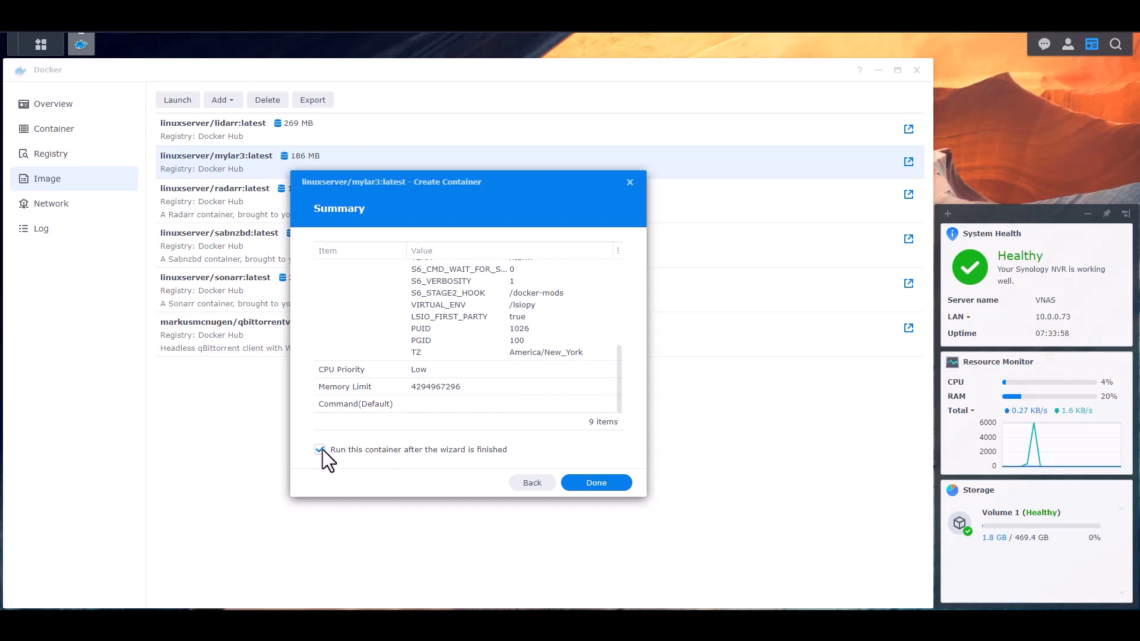
pyautogui.click(601, 484)
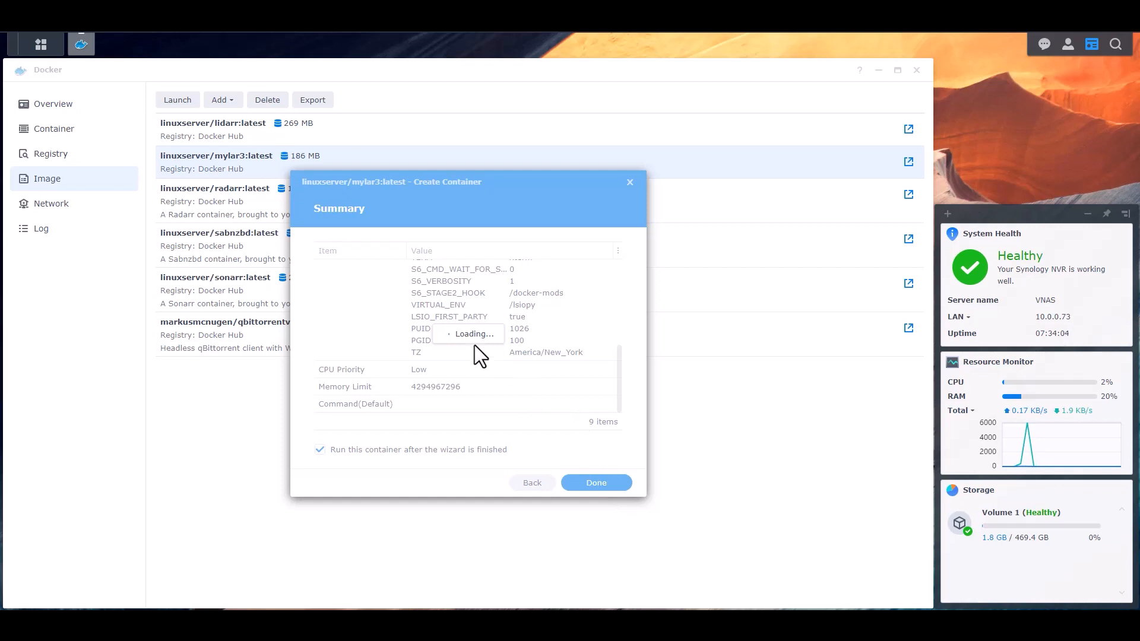
pyautogui.click(58, 133)
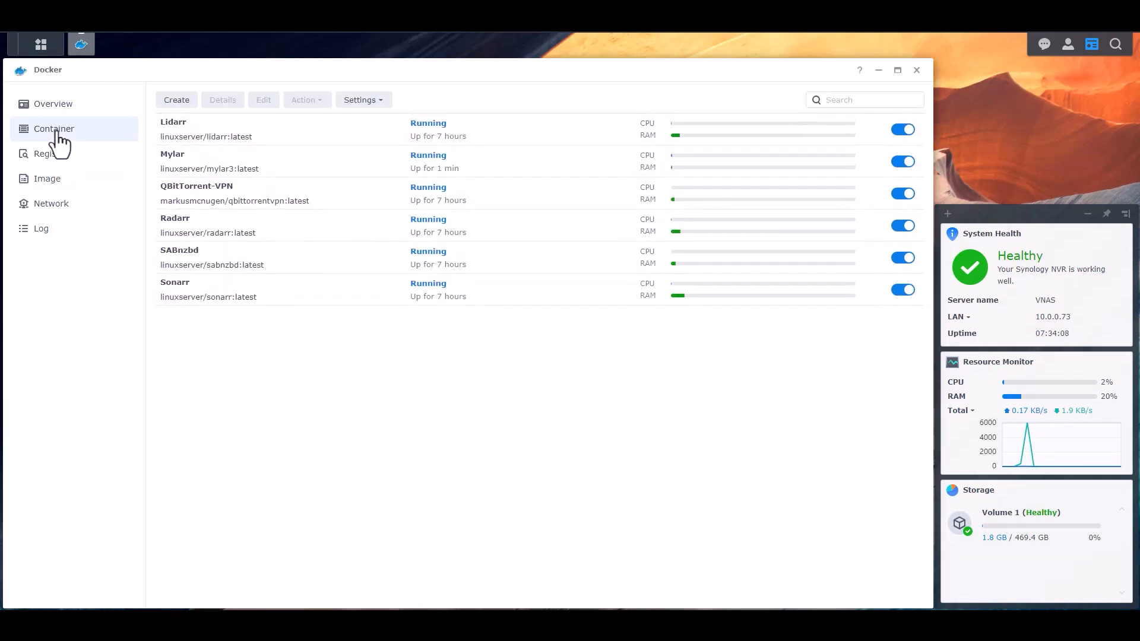
pyautogui.click(199, 158)
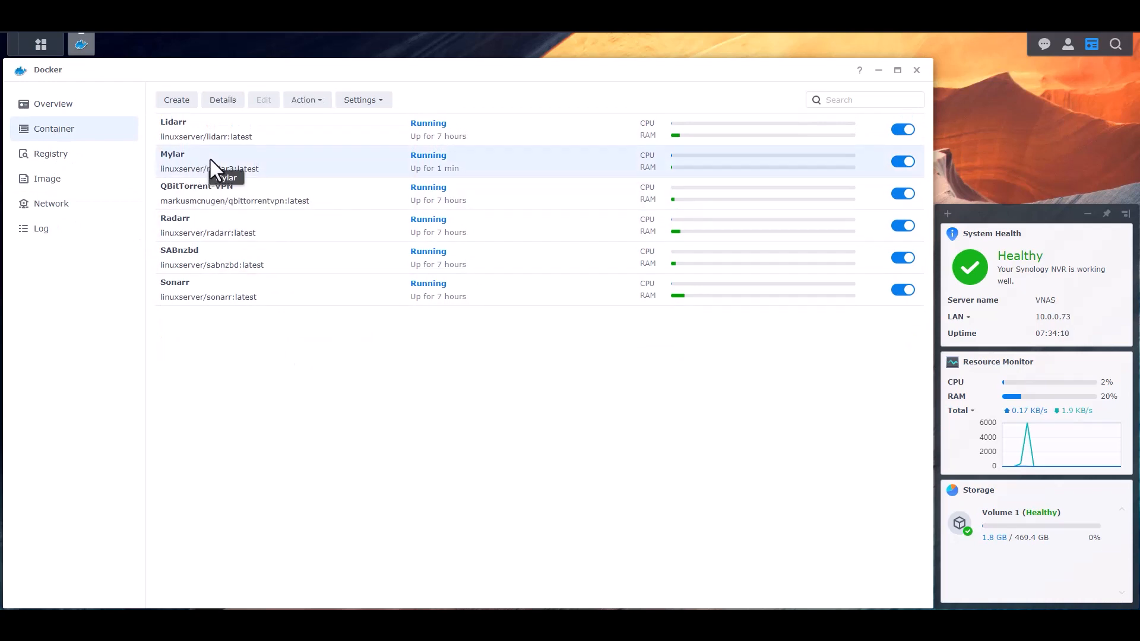
pyautogui.click(223, 101)
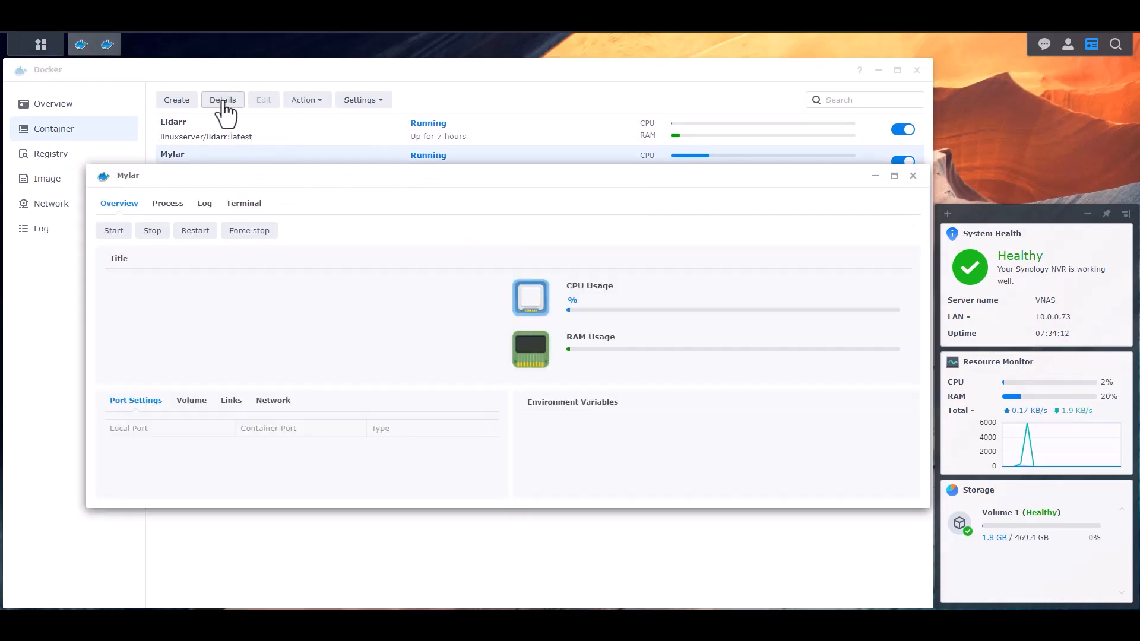
pyautogui.click(205, 203)
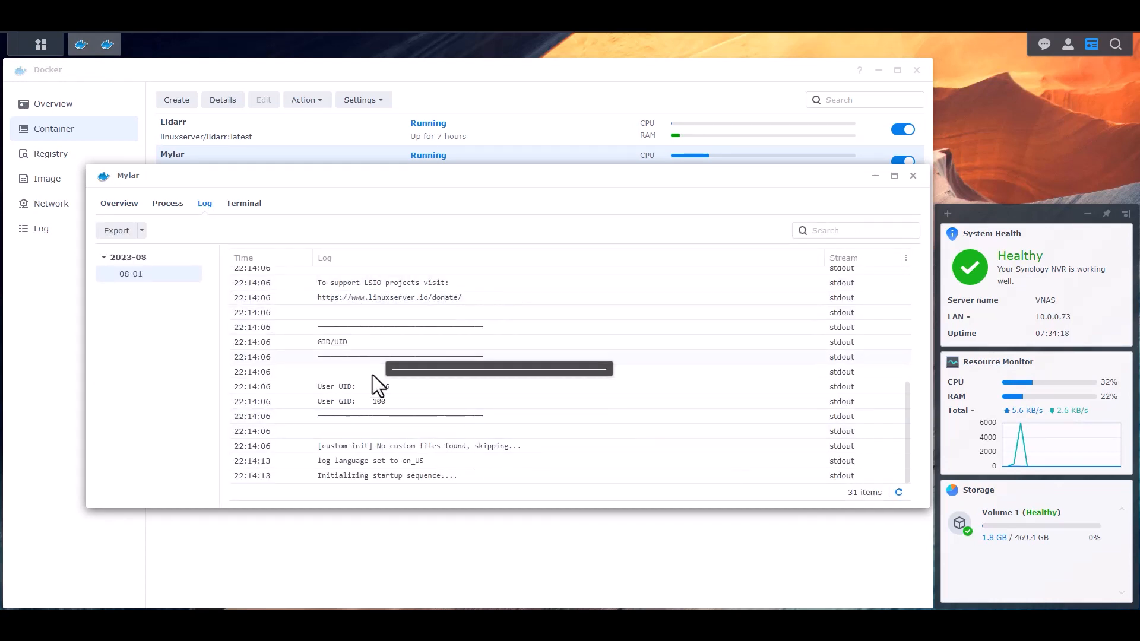
pyautogui.click(899, 492)
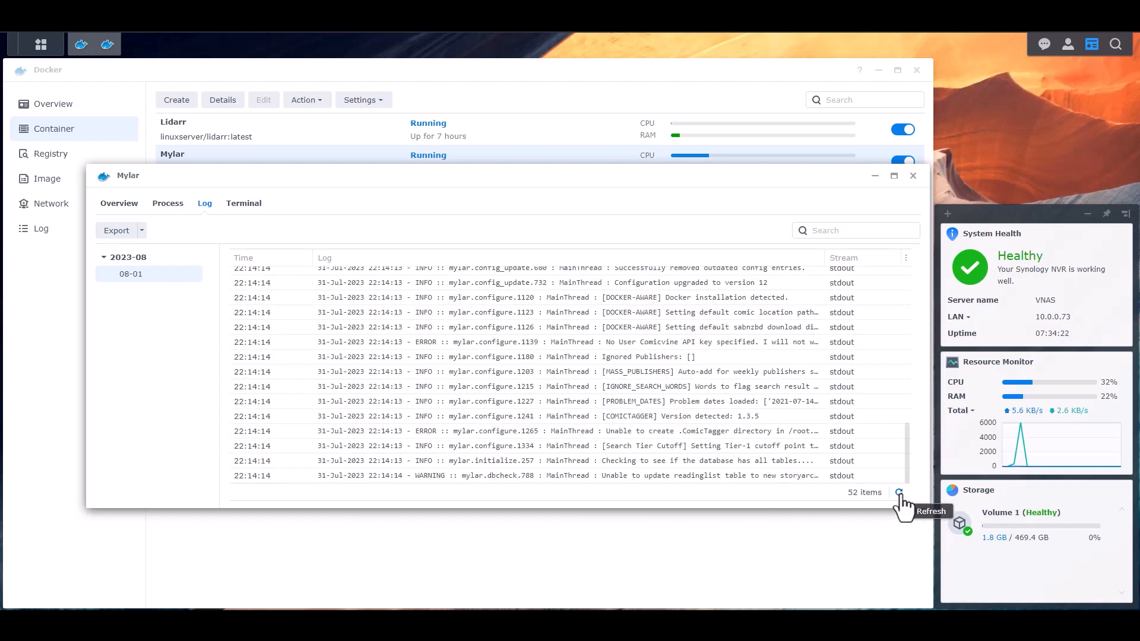
pyautogui.click(900, 496)
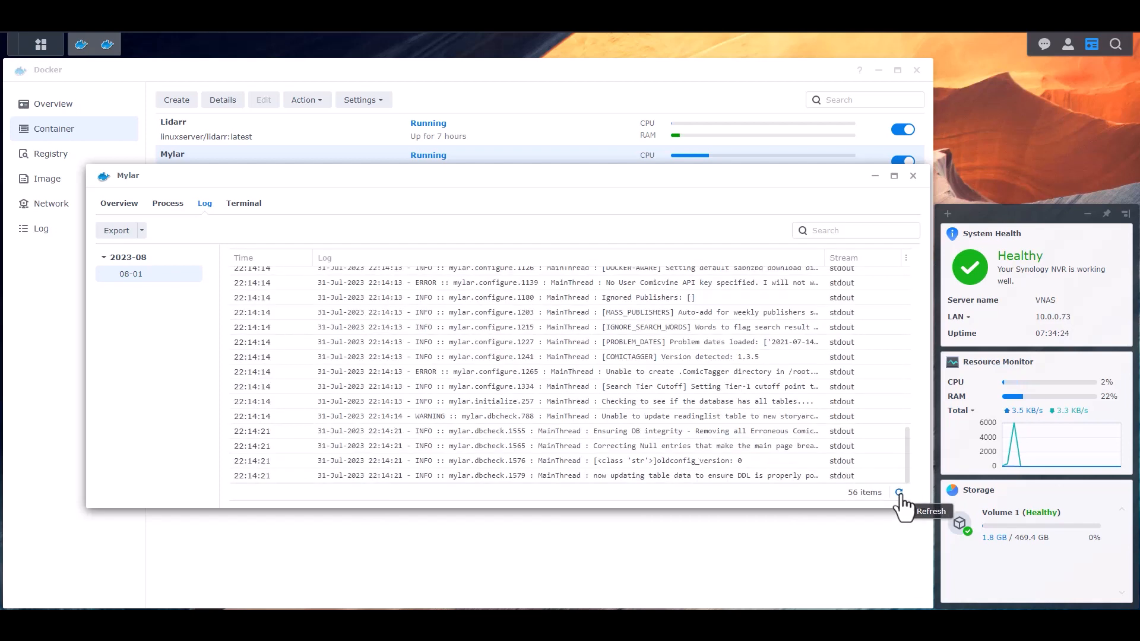
pyautogui.click(900, 494)
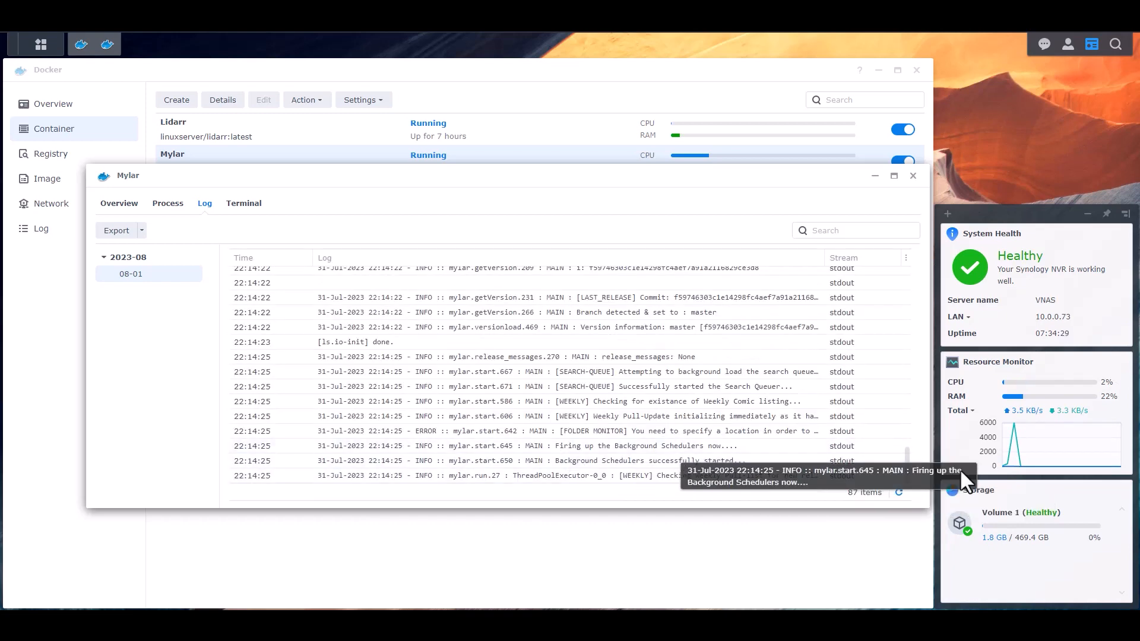
pyautogui.click(900, 493)
pyautogui.click(900, 494)
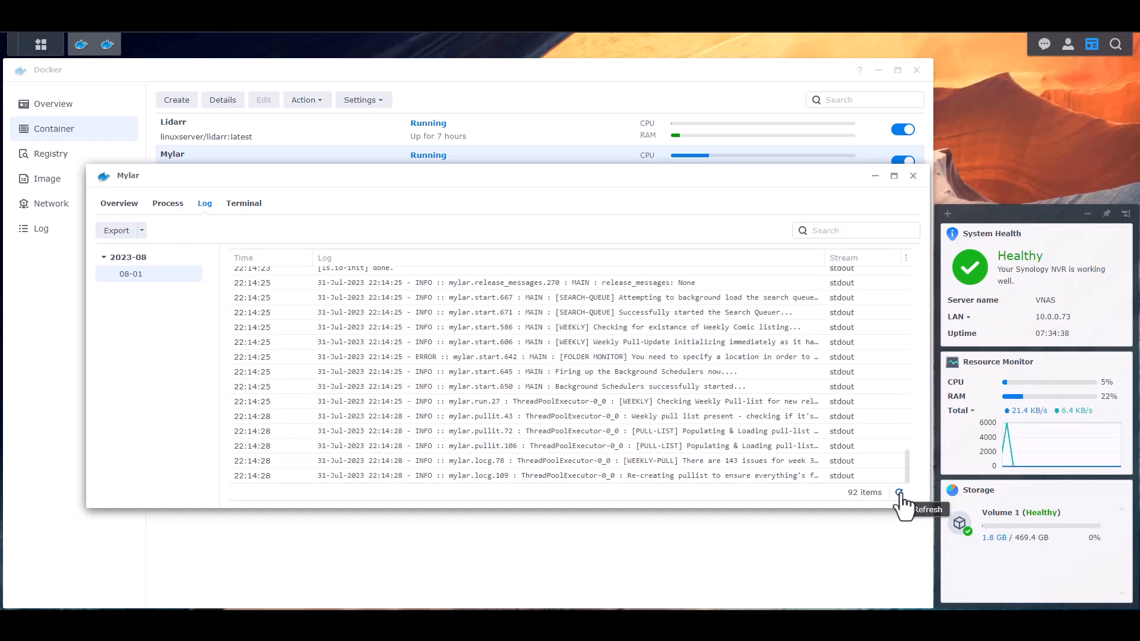
pyautogui.scroll(3, 629, 412)
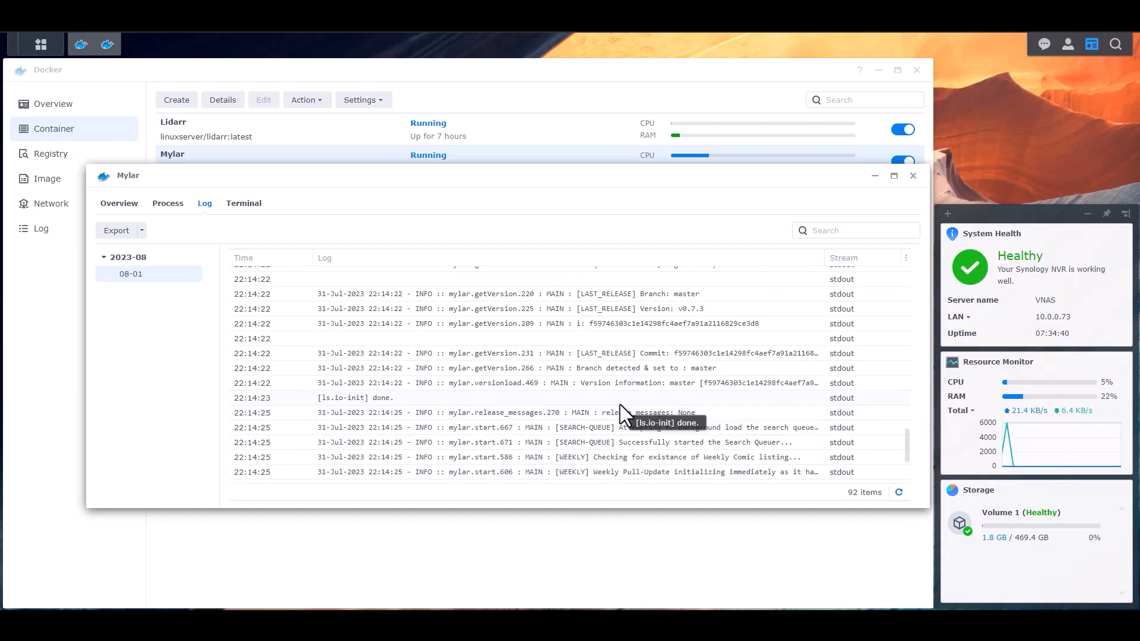
pyautogui.scroll(3, 626, 408)
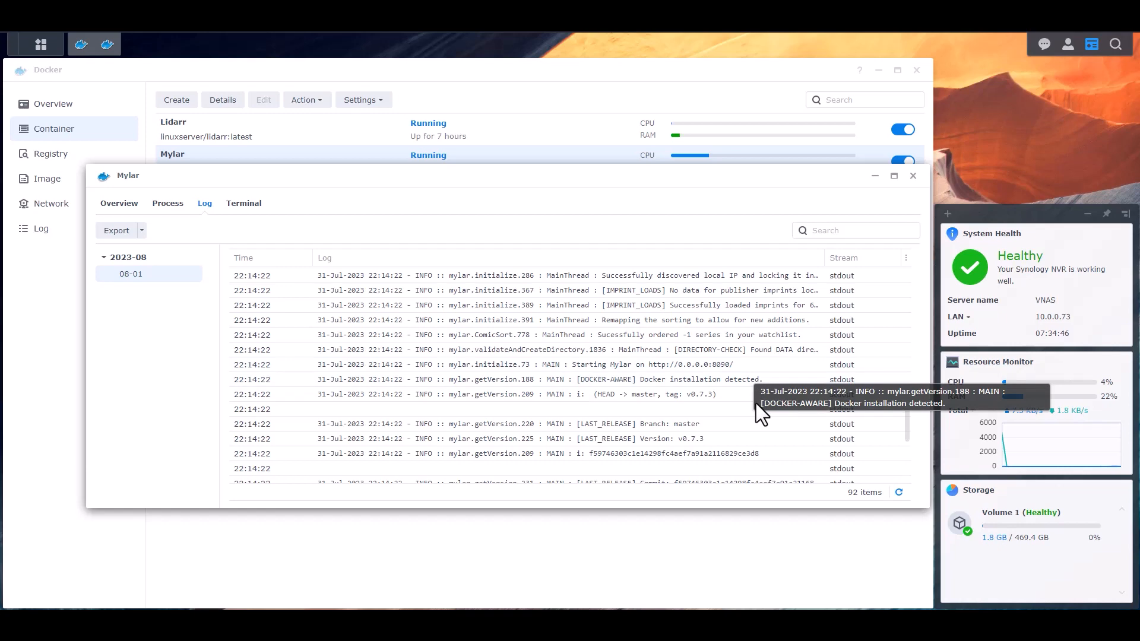
pyautogui.scroll(-10, 772, 409)
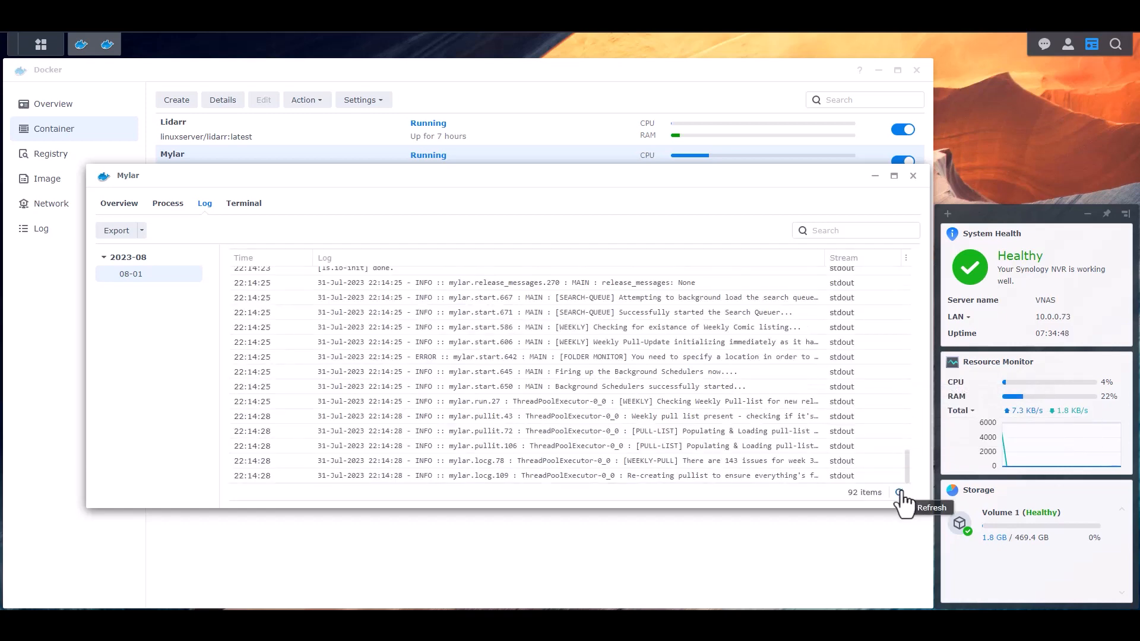
pyautogui.click(913, 175)
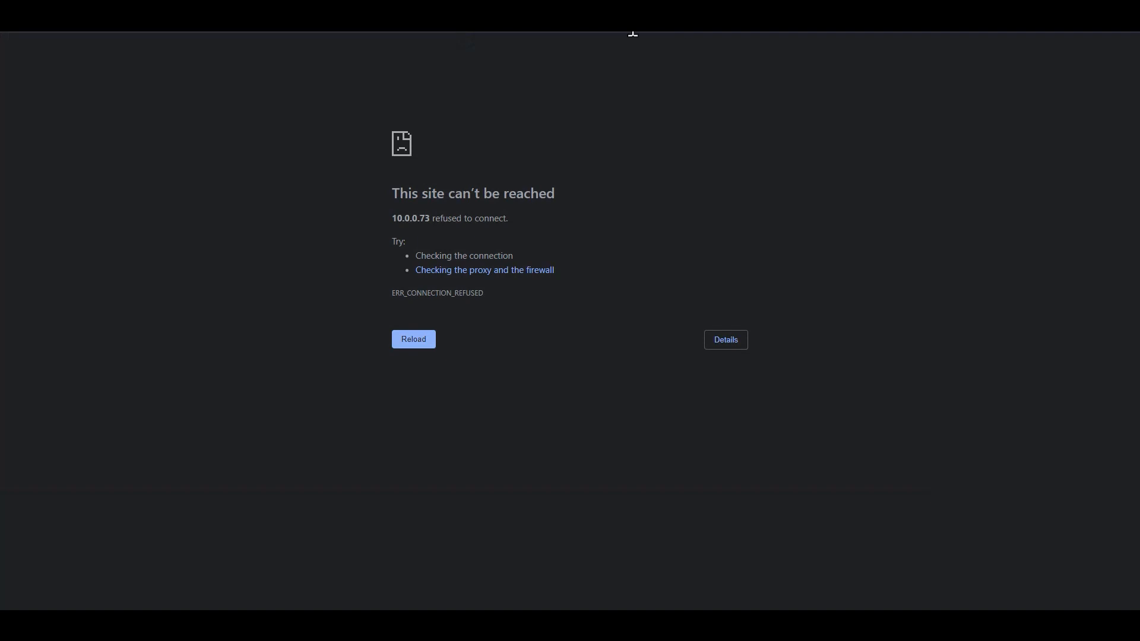
# Step: Reload the NAS address to load Mylar's web interface and open its Settings
pyautogui.press('Return')
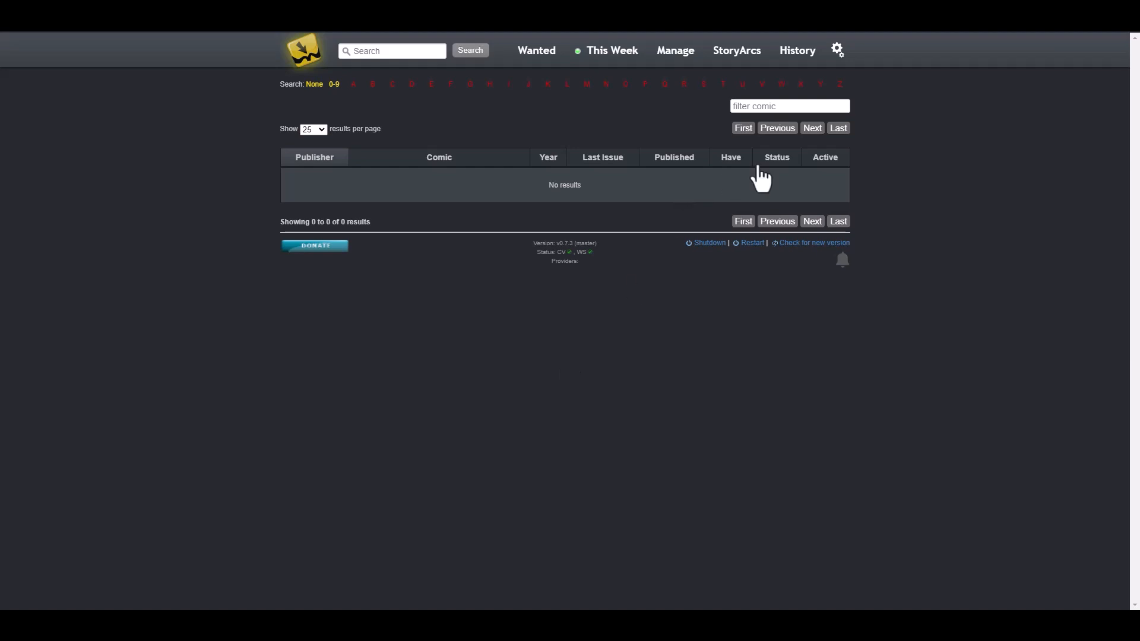
pyautogui.click(840, 51)
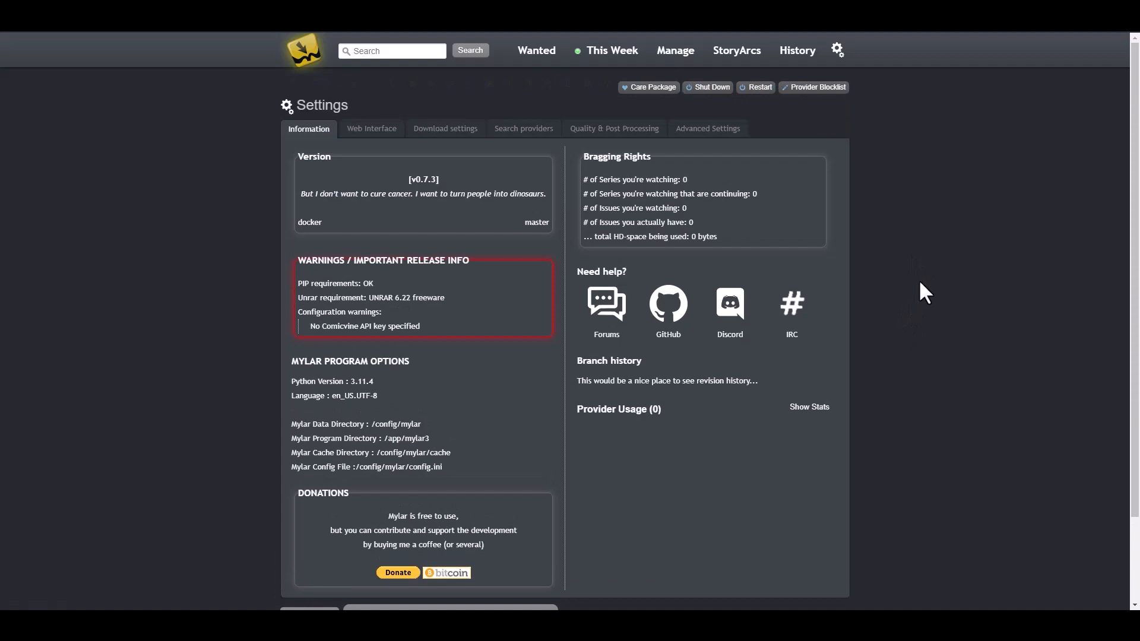
pyautogui.scroll(-2, 921, 277)
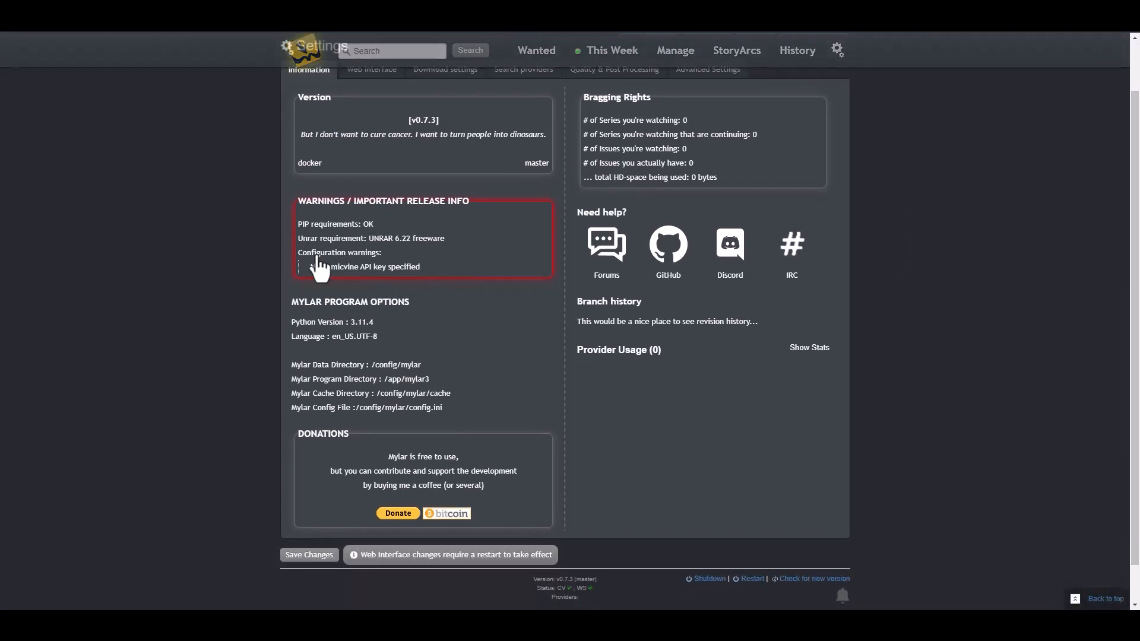
pyautogui.scroll(1, 346, 254)
pyautogui.scroll(1, 347, 256)
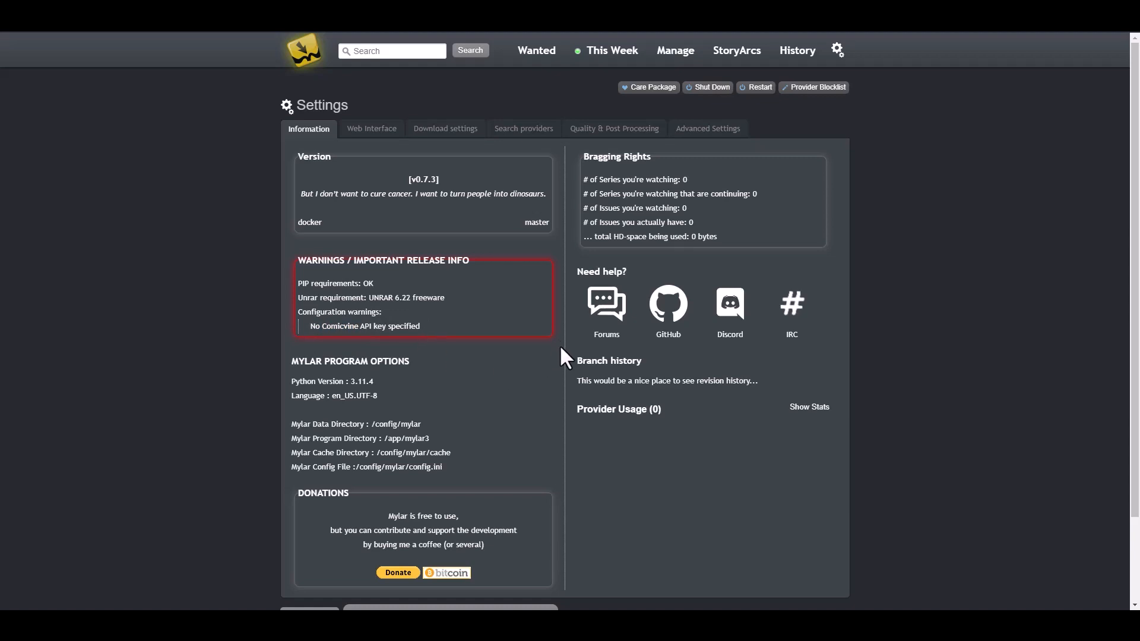
pyautogui.scroll(-2, 566, 359)
pyautogui.scroll(2, 567, 360)
# Step: Search 'comicvine' in a new tab, visit Comic Vine and its sign-up page, then return to Mylar
pyautogui.hotkey('ctrl', 't')
pyautogui.write('comicvine')
pyautogui.press('Return')
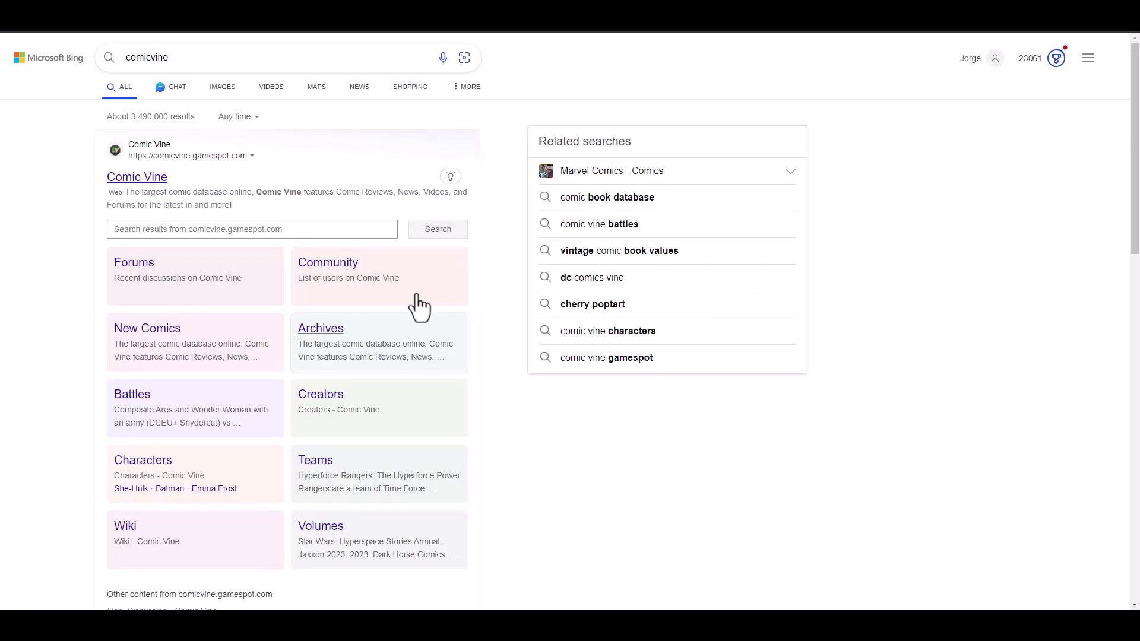
pyautogui.click(139, 178)
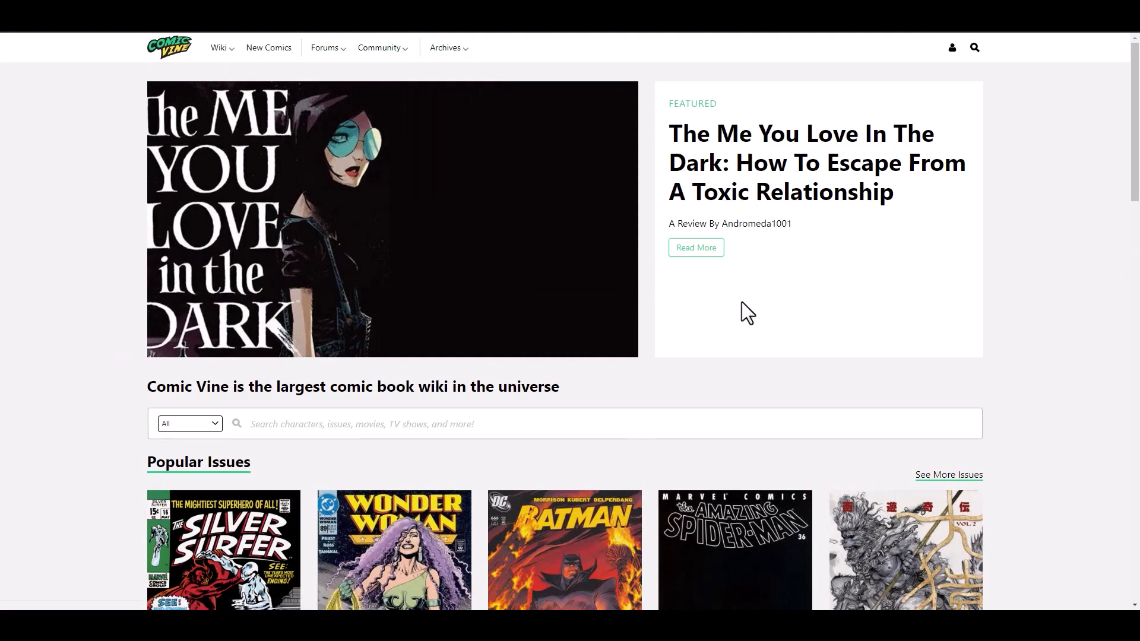
pyautogui.scroll(-3, 742, 302)
pyautogui.scroll(-4, 96, 297)
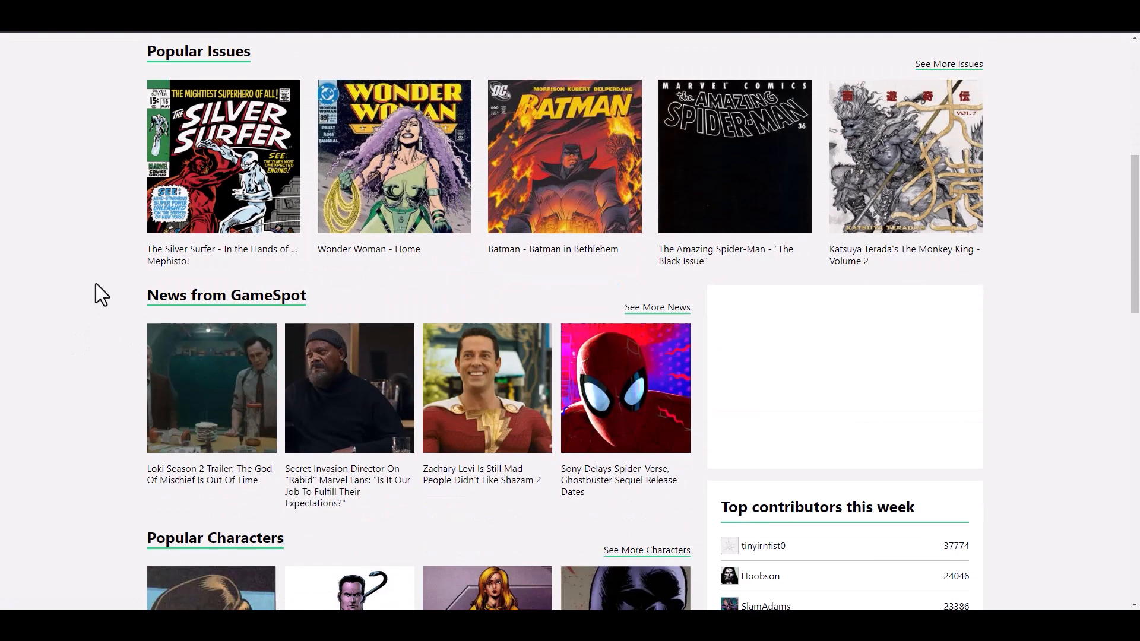
pyautogui.scroll(2, 92, 288)
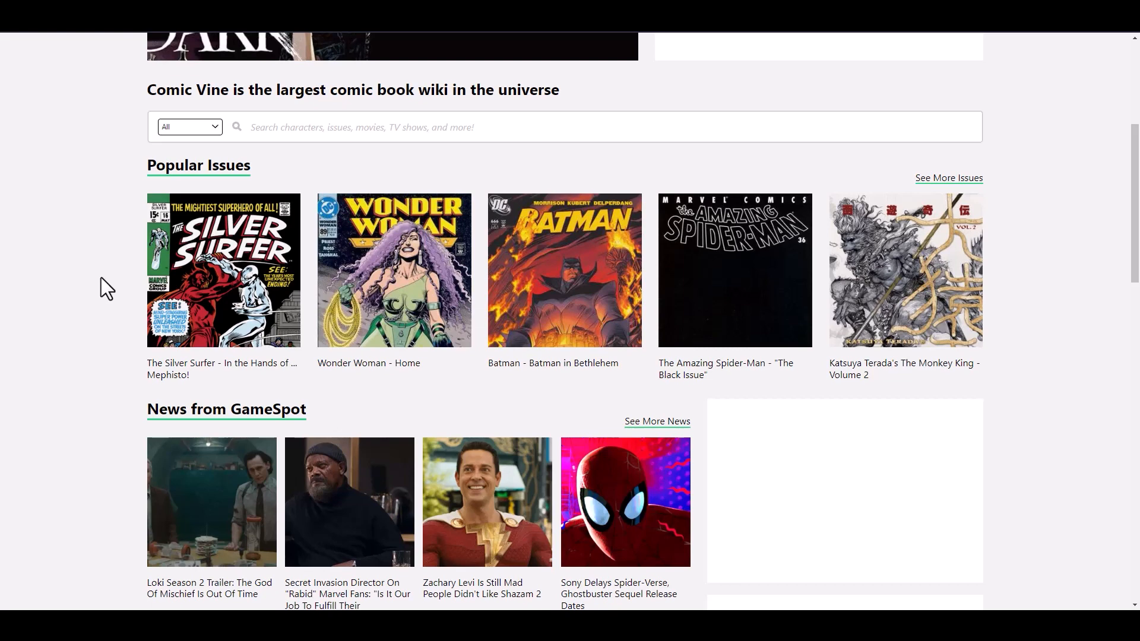
pyautogui.scroll(5, 102, 277)
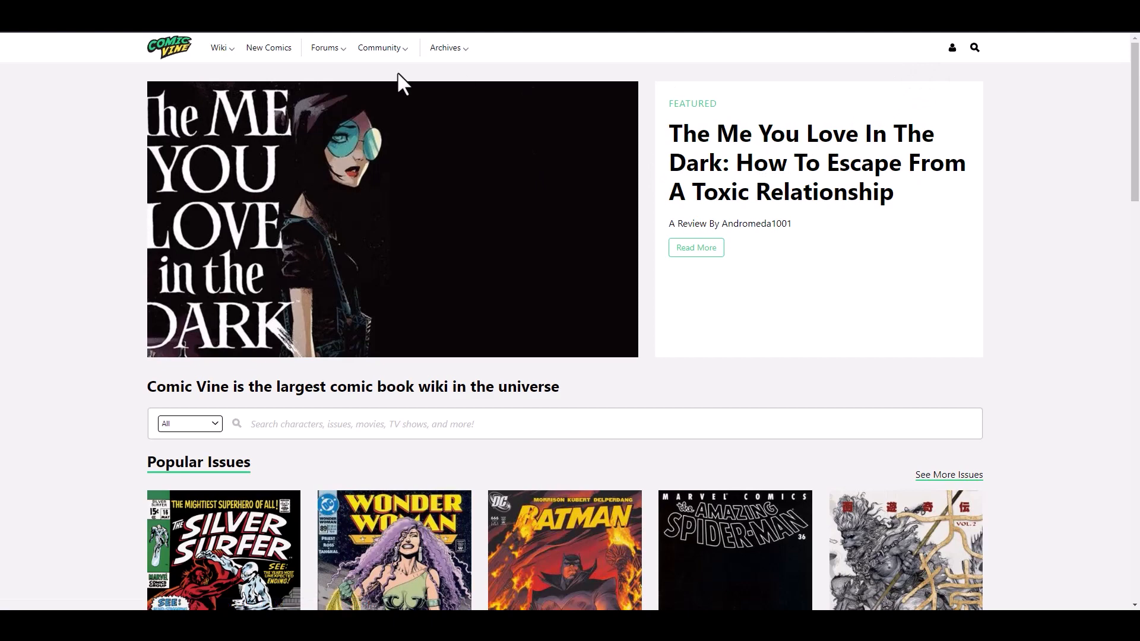
pyautogui.click(952, 49)
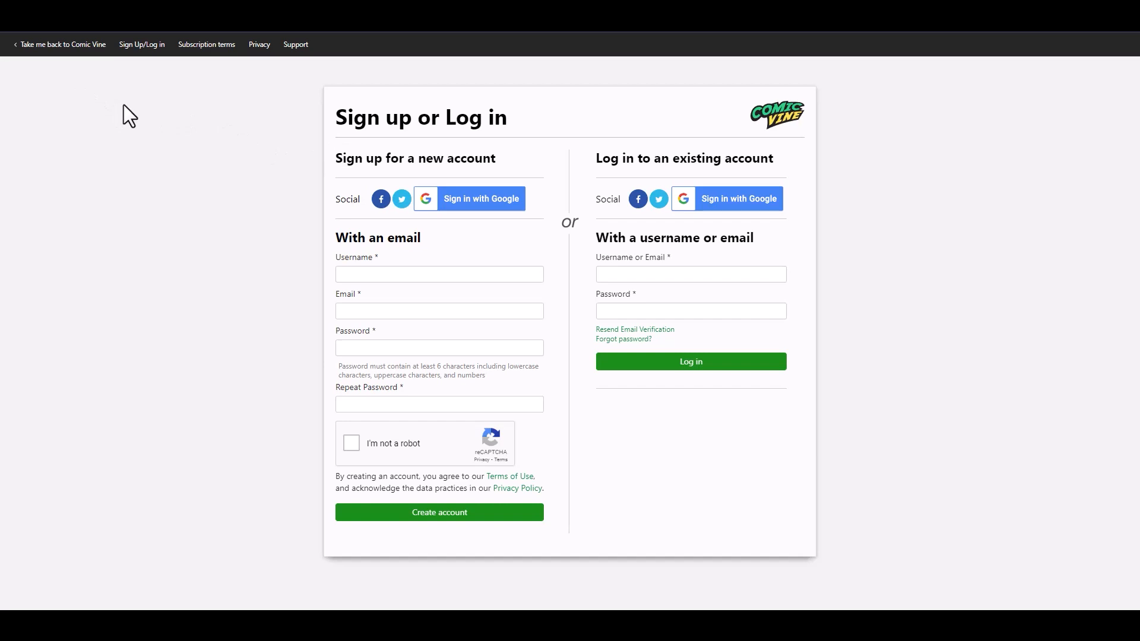
pyautogui.click(19, 37)
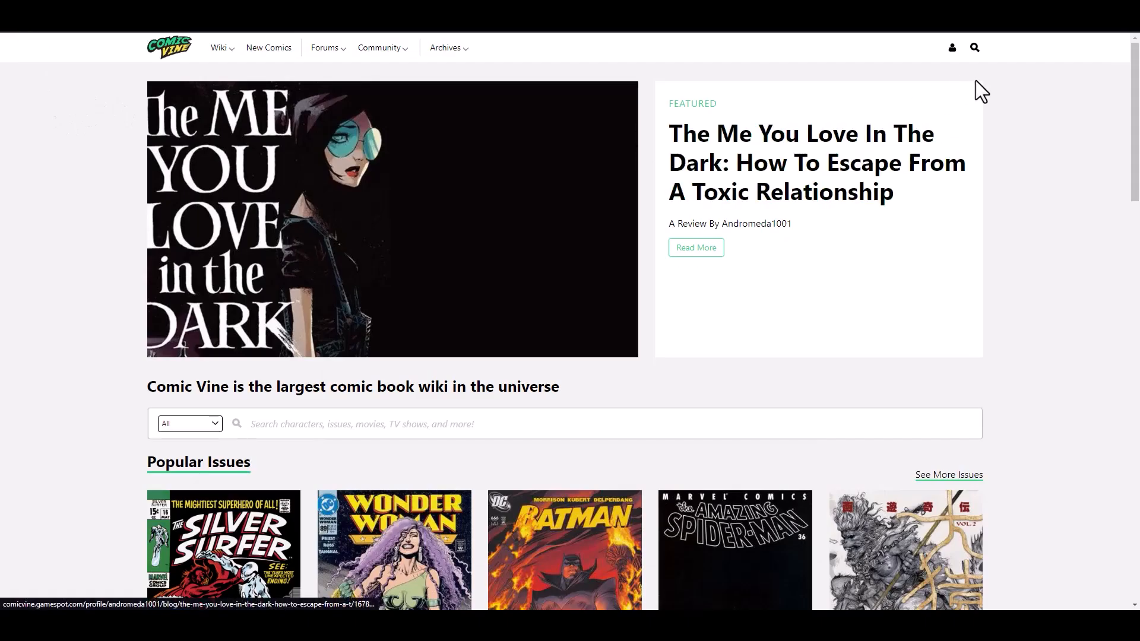
pyautogui.click(995, 9)
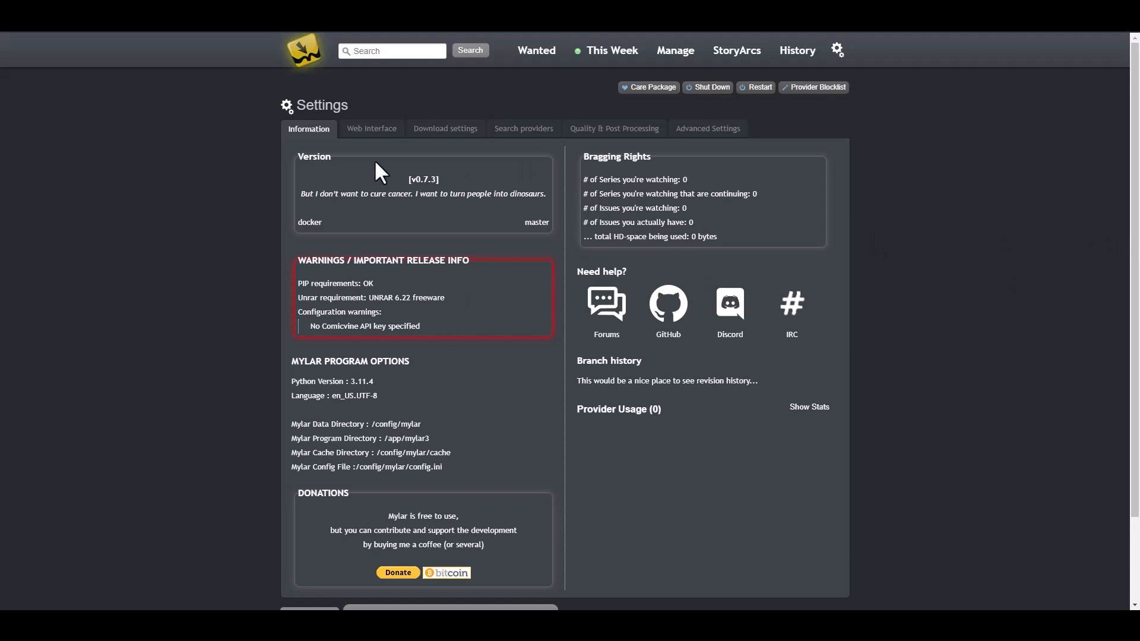
# Step: In Web Interface settings, switch authentication to a login form and set the HTTP username and password
pyautogui.click(370, 130)
pyautogui.scroll(-1, 237, 170)
pyautogui.scroll(1, 219, 192)
pyautogui.click(452, 238)
pyautogui.click(429, 269)
pyautogui.click(432, 259)
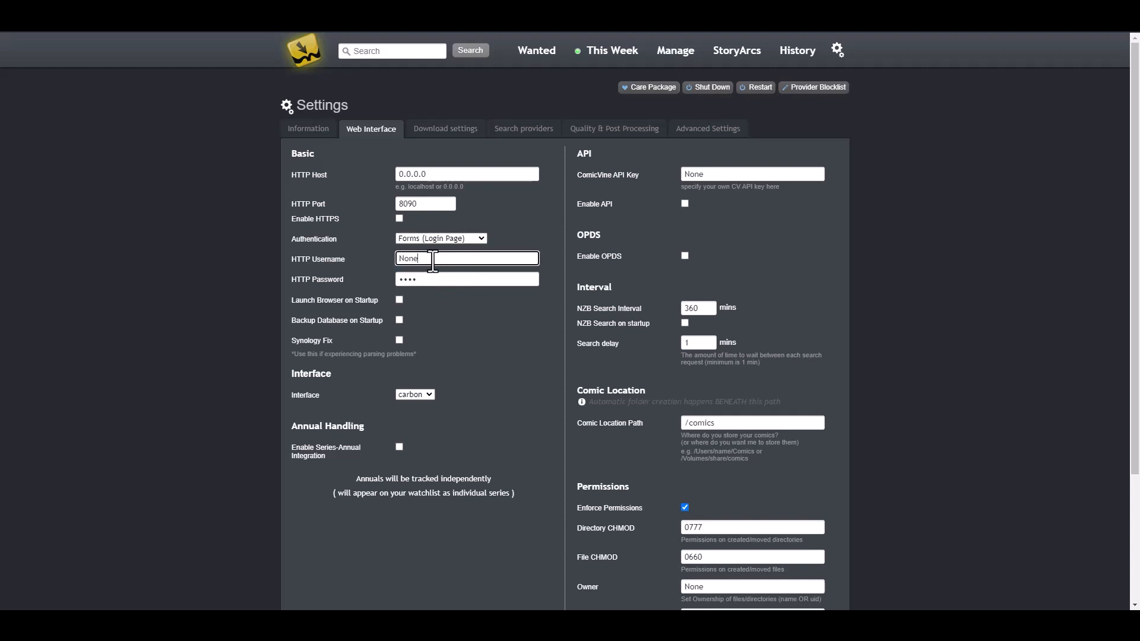
pyautogui.doubleClick(433, 259)
pyautogui.write('mylar')
pyautogui.press('Tab')
pyautogui.write('mylar')
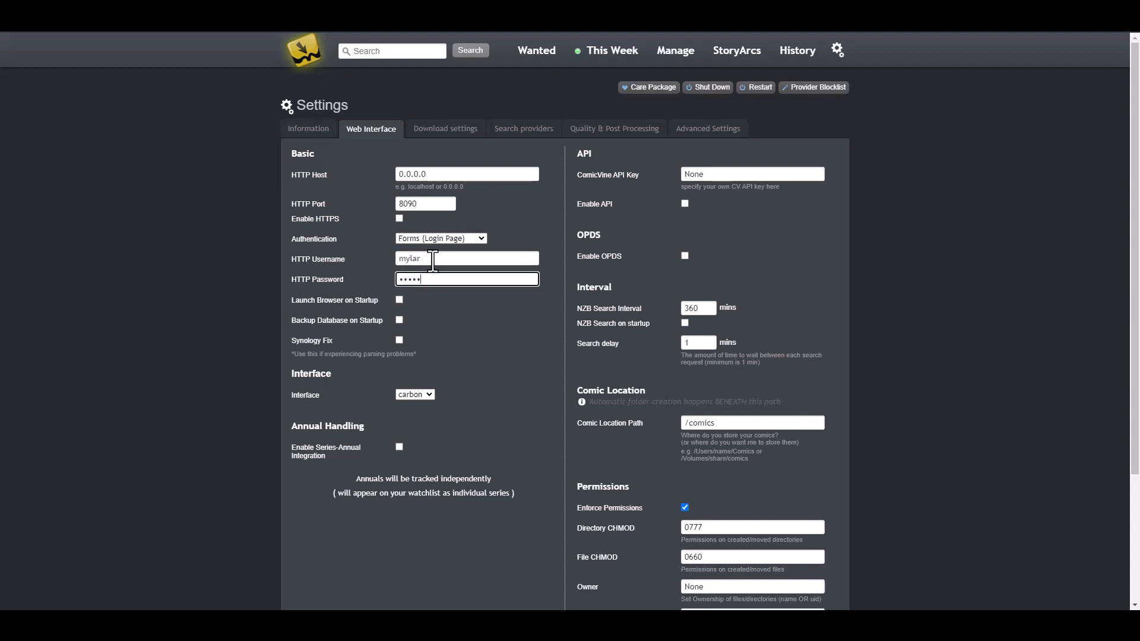
pyautogui.scroll(-1, 484, 348)
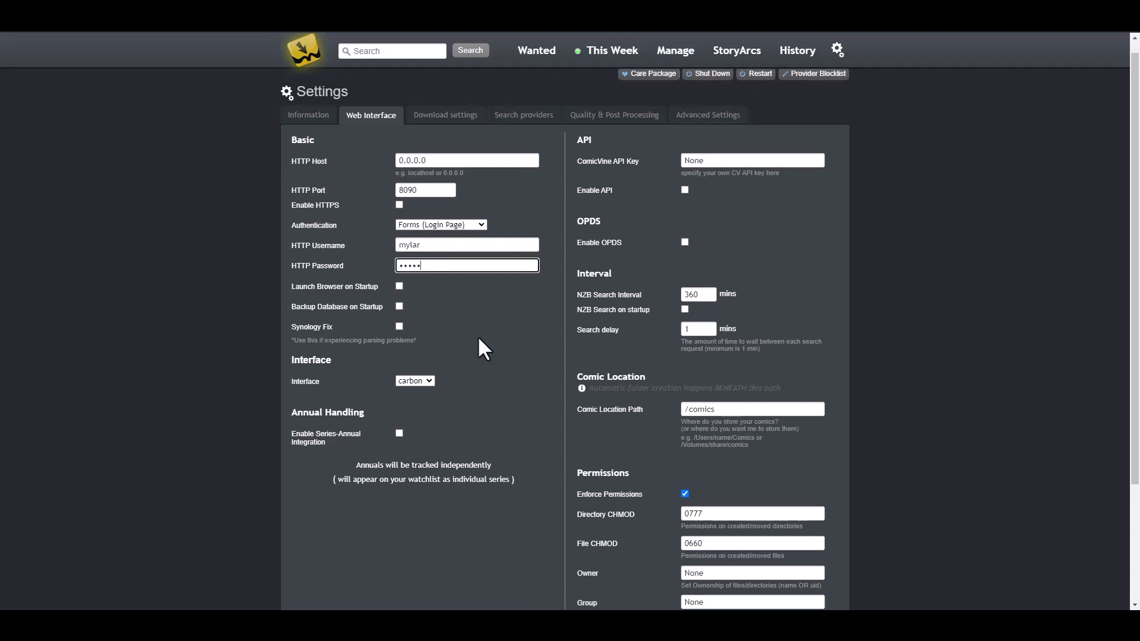
pyautogui.scroll(1, 496, 350)
# Step: Enter the ComicVine API key, enable Mylar's API, and generate a Mylar API key
pyautogui.doubleClick(779, 176)
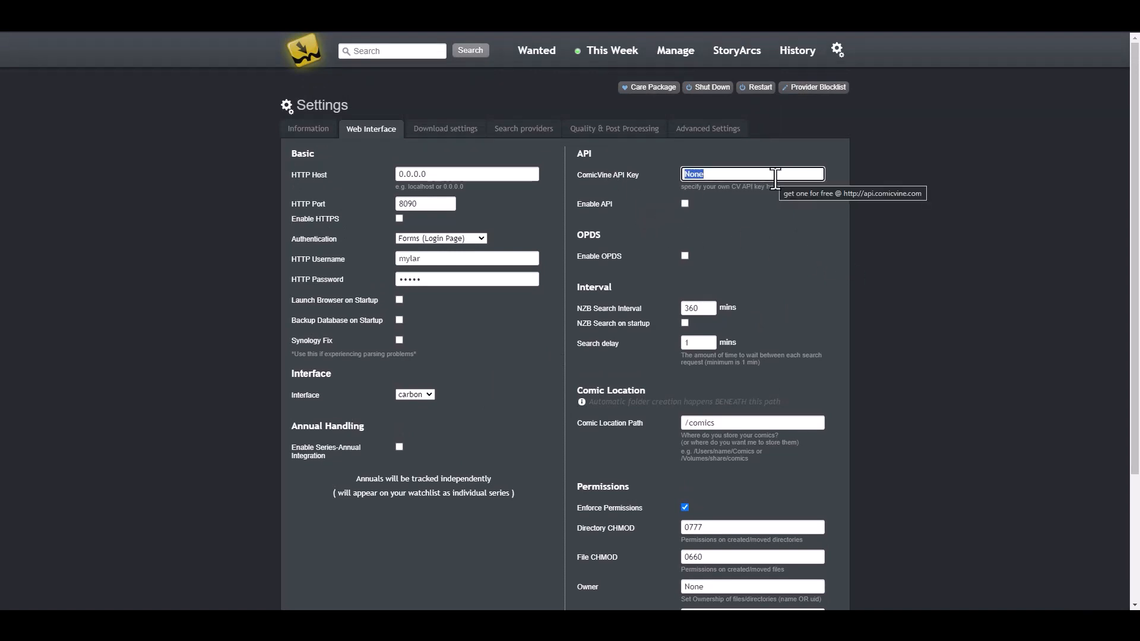
pyautogui.write('8762')
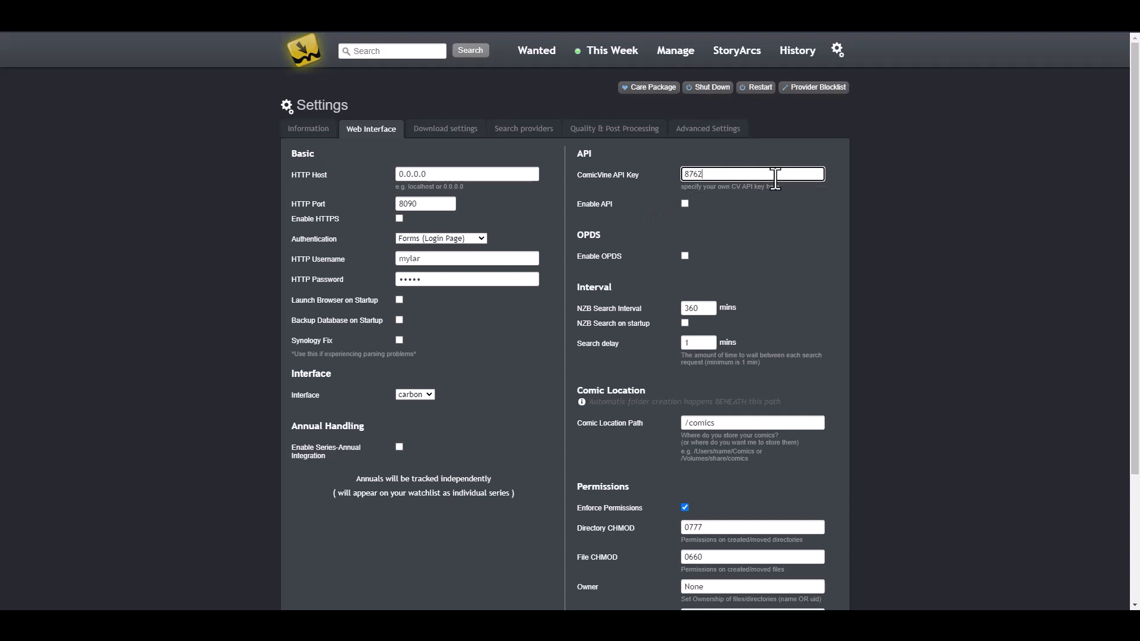
pyautogui.write('34i76asiud6as87d6as876876x868s76ax78')
pyautogui.hotkey('ctrl', 'a')
pyautogui.press('BackSpace')
pyautogui.click(684, 204)
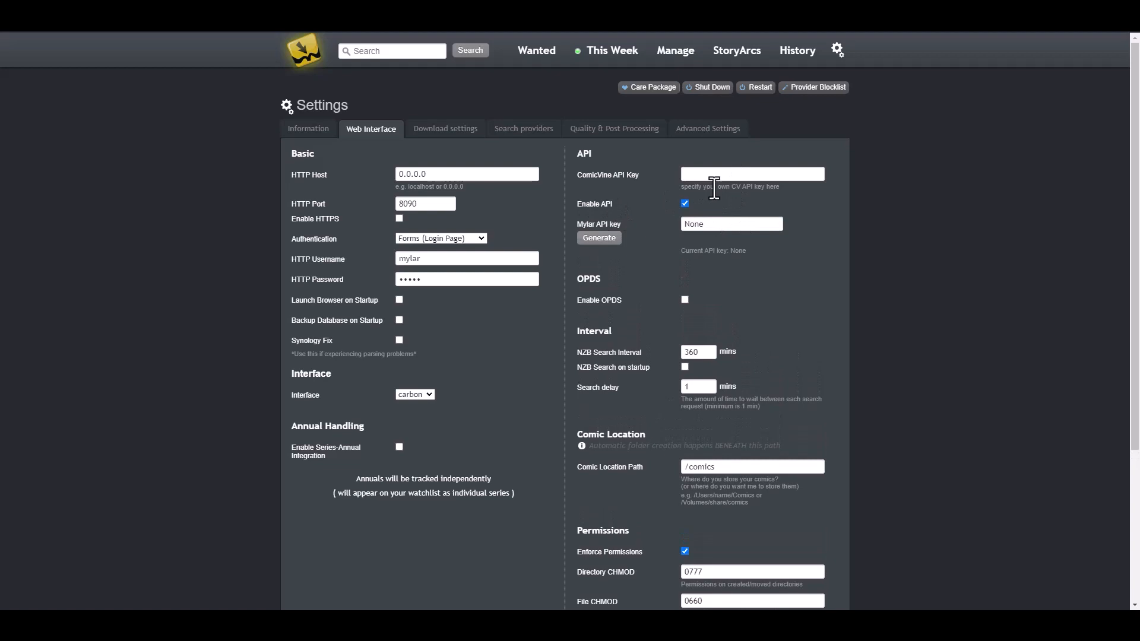
pyautogui.click(733, 176)
pyautogui.write('as9d876987as98897')
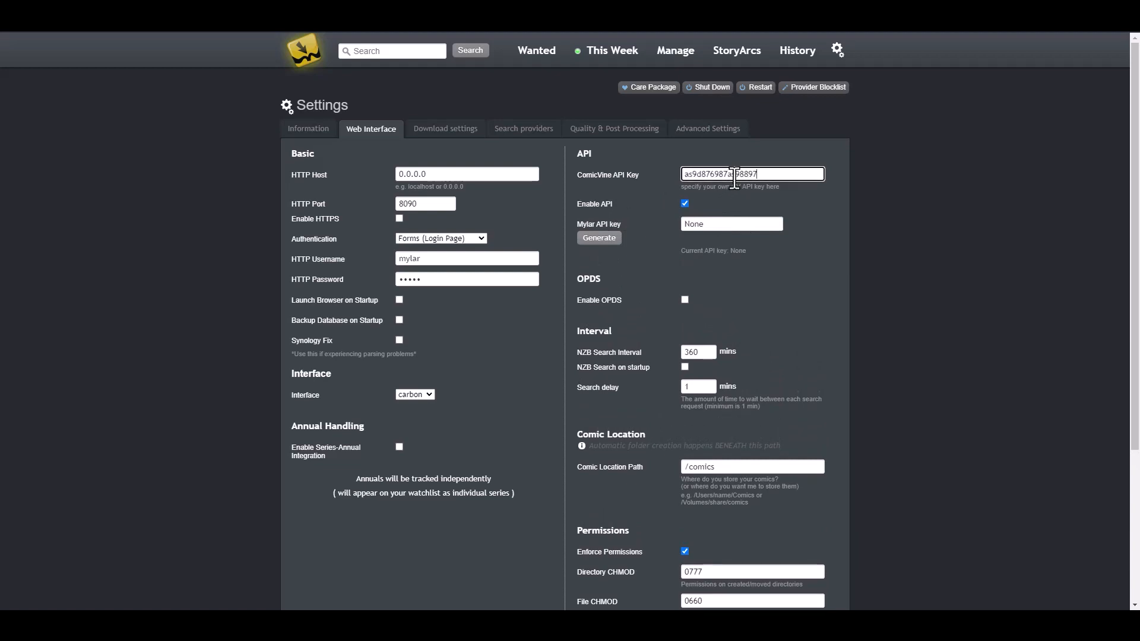
pyautogui.click(601, 240)
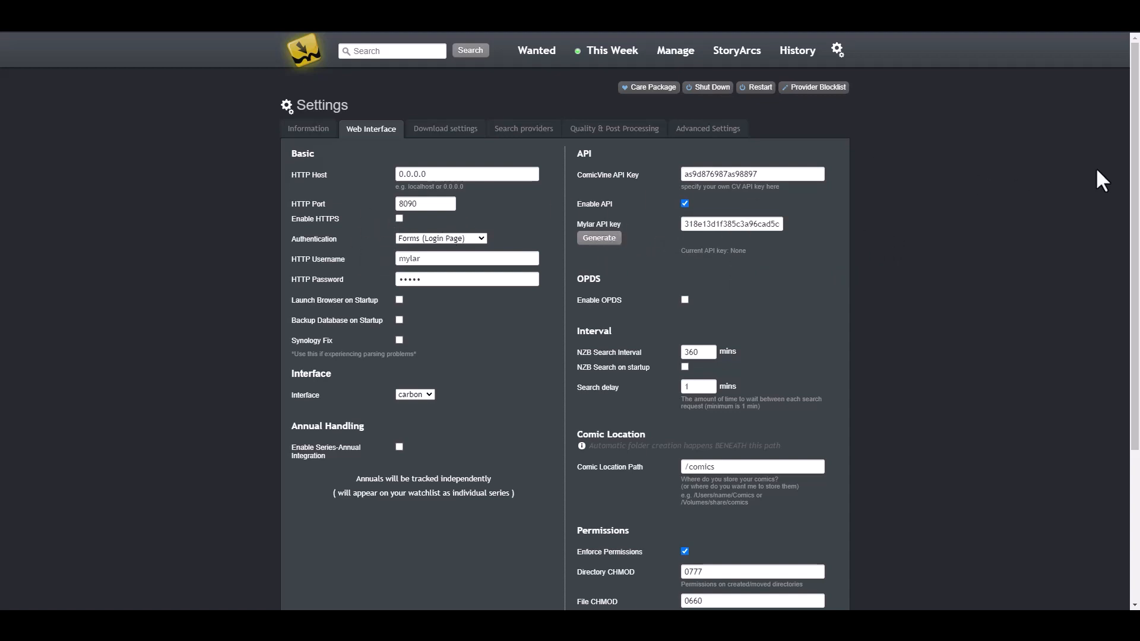
pyautogui.scroll(-2, 894, 230)
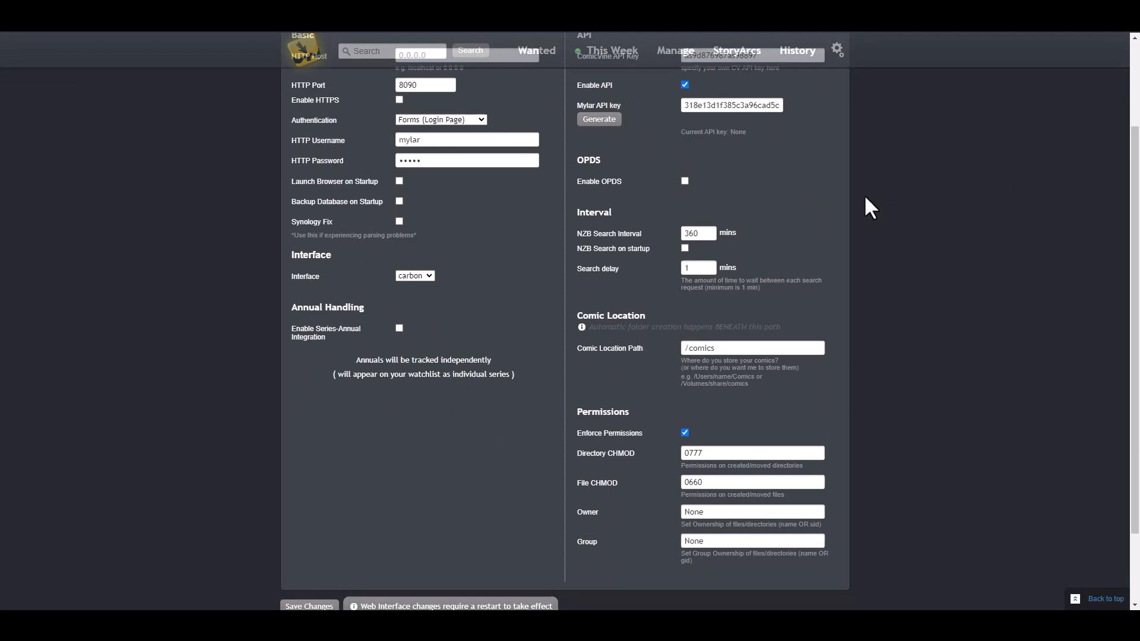
pyautogui.scroll(-2, 850, 247)
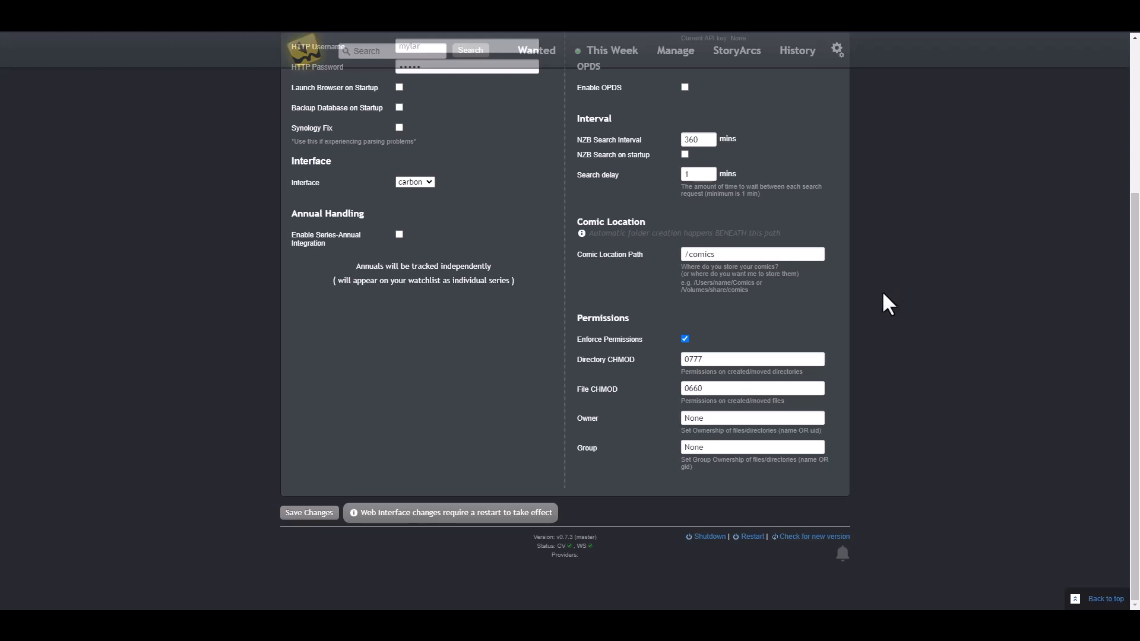
pyautogui.scroll(4, 896, 390)
pyautogui.scroll(-4, 896, 390)
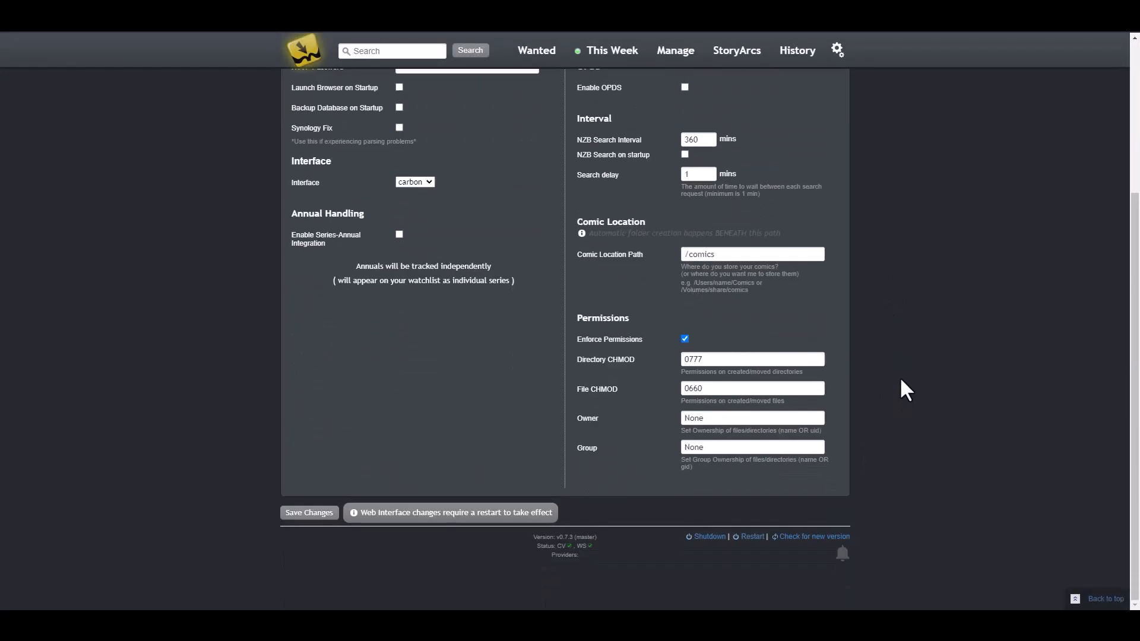
pyautogui.click(307, 514)
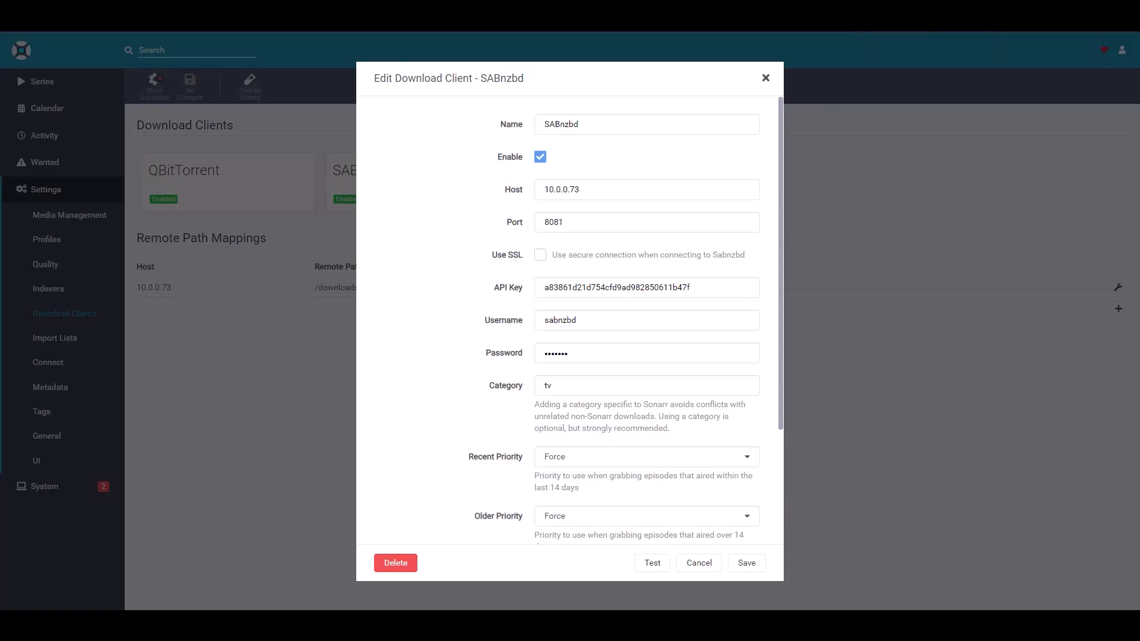
pyautogui.doubleClick(600, 125)
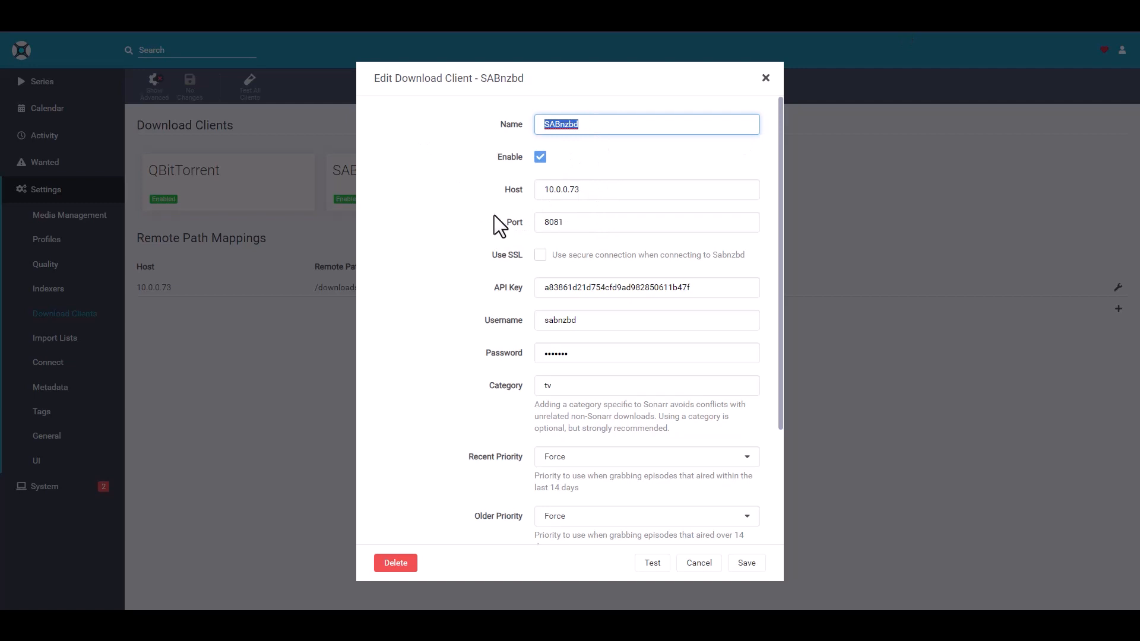
pyautogui.doubleClick(588, 190)
pyautogui.hotkey('ctrl', 'c')
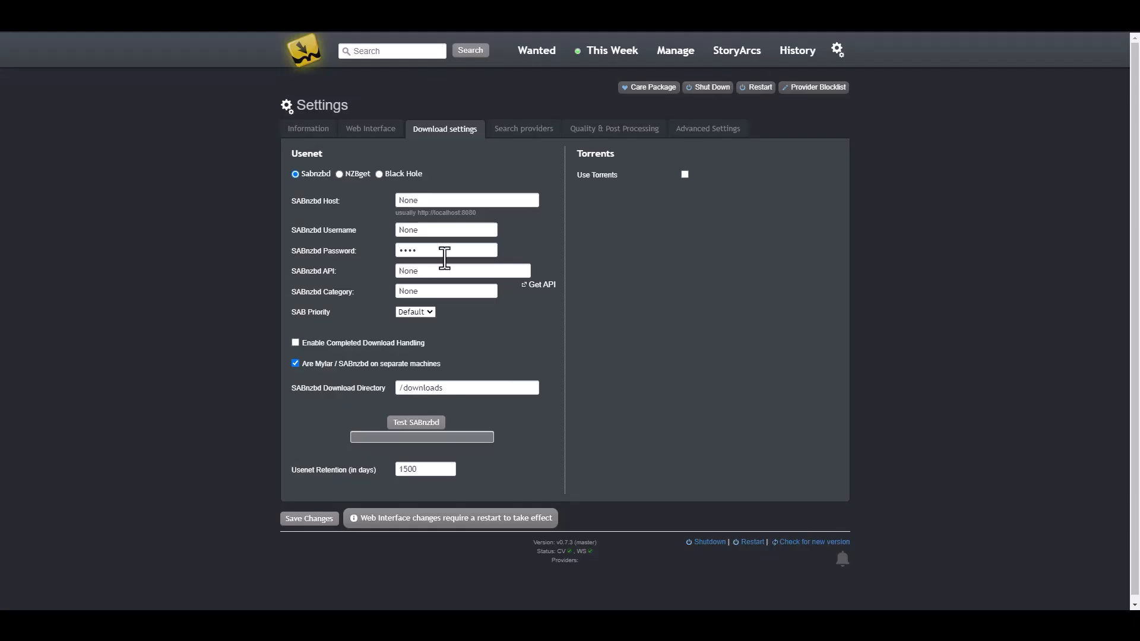
pyautogui.doubleClick(409, 201)
pyautogui.hotkey('ctrl', 'v')
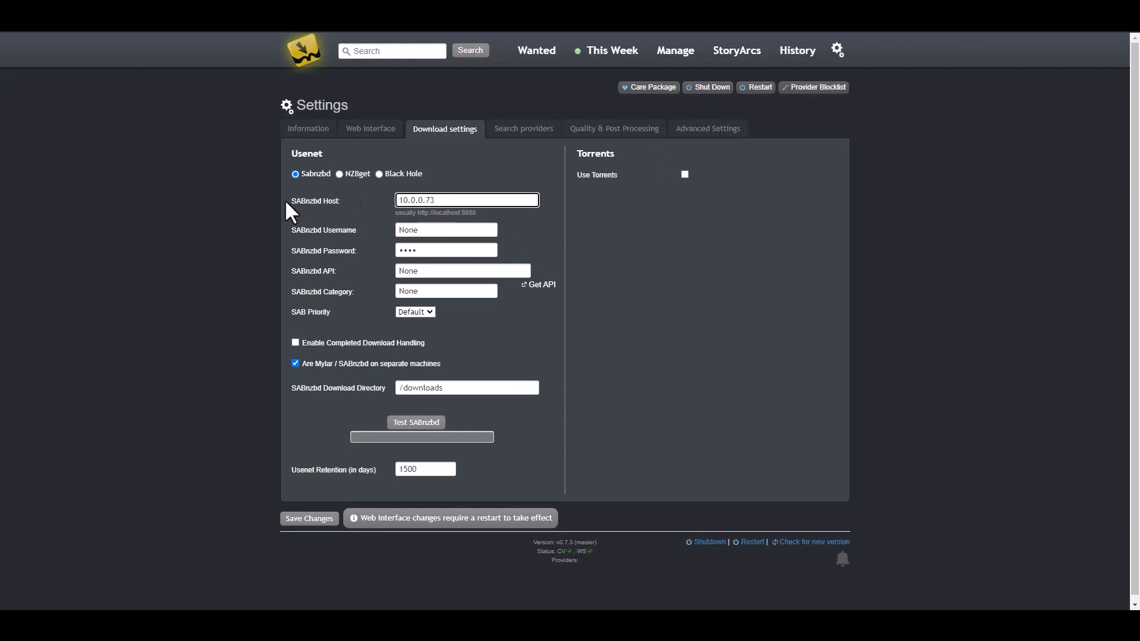
pyautogui.write('http://10.0.0.73:8080')
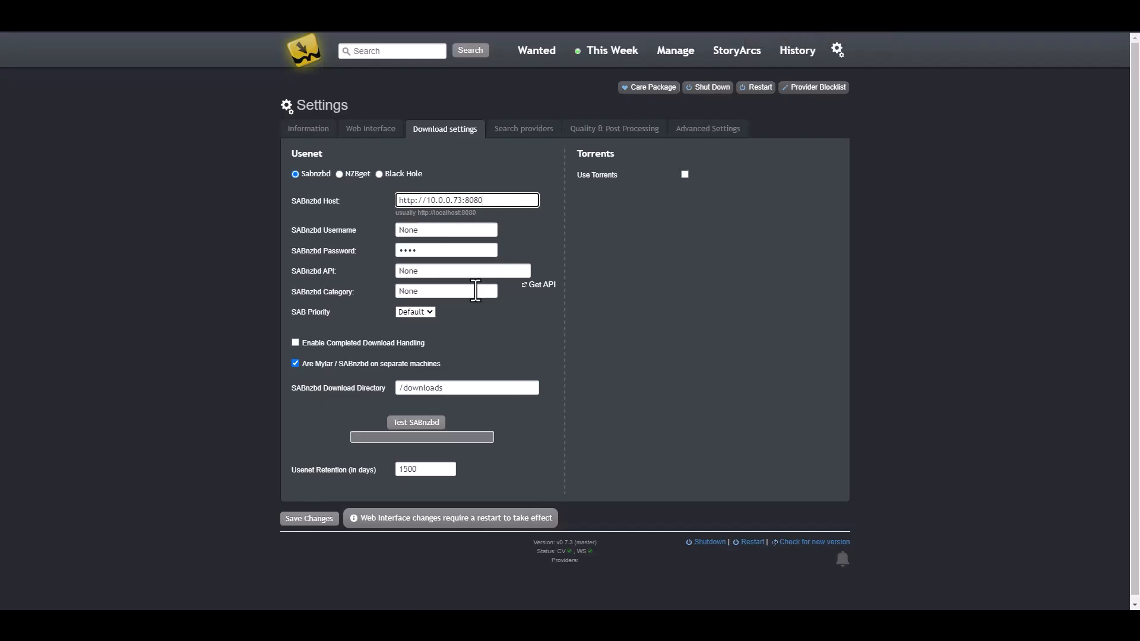
pyautogui.press('BackSpace')
pyautogui.write('10.0.0.73:8081')
pyautogui.moveTo(463, 202); pyautogui.dragTo(579, 194)
pyautogui.click(653, 251)
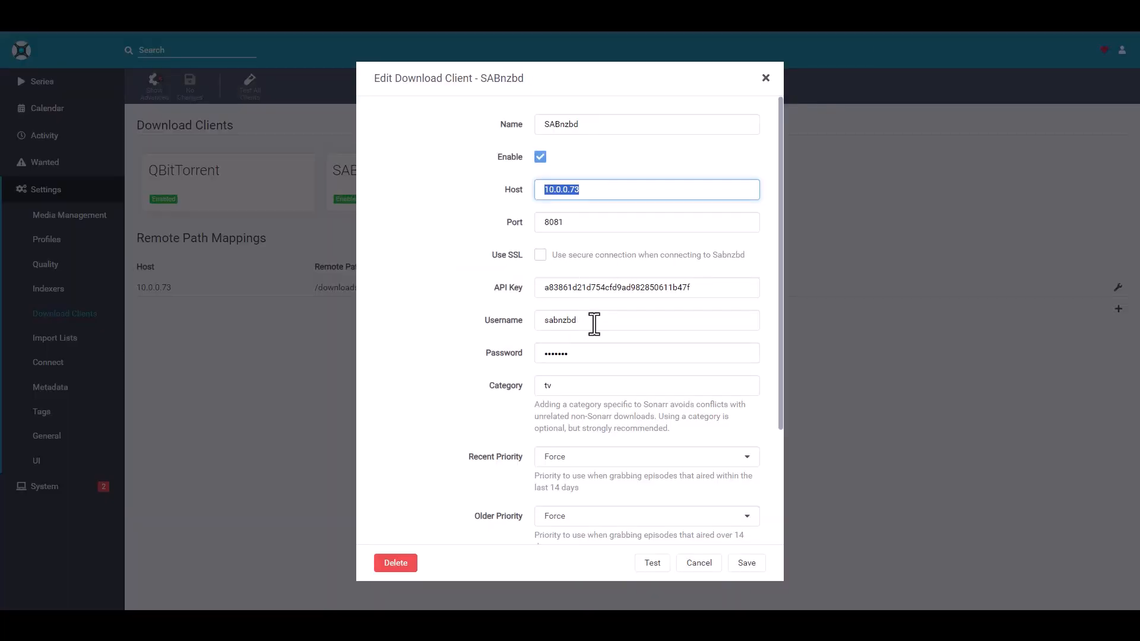
# Step: Copy the SABnzbd username from Sonarr, enter the password, and select Sonarr's SABnzbd API key to copy
pyautogui.doubleClick(594, 323)
pyautogui.hotkey('ctrl', 'c')
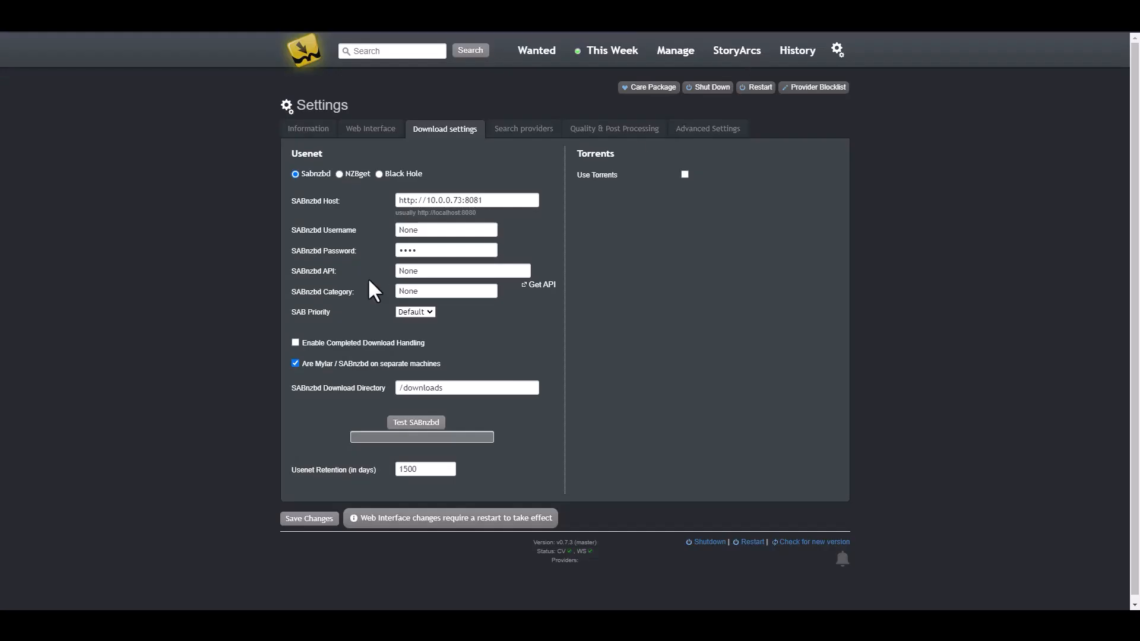
pyautogui.doubleClick(438, 230)
pyautogui.hotkey('ctrl', 'v')
pyautogui.click(416, 250)
pyautogui.write('•••••••')
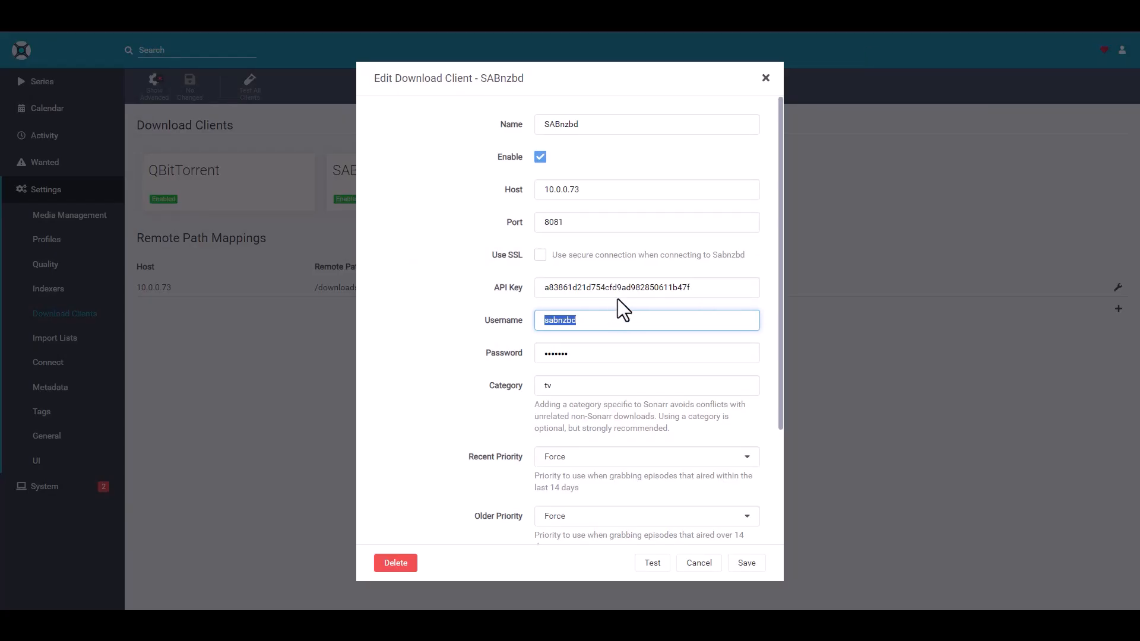
pyautogui.moveTo(696, 287); pyautogui.dragTo(444, 286)
pyautogui.hotkey('ctrl', 'c')
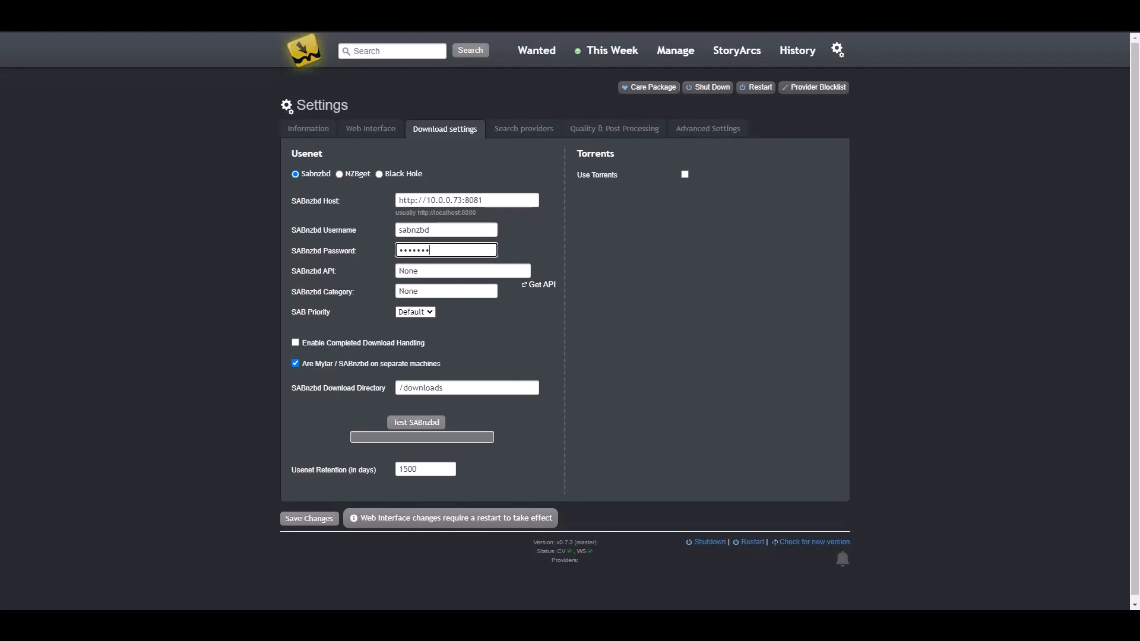
# Step: Paste the SABnzbd API key, set category 'comics' and High priority, and enable completed download handling
pyautogui.doubleClick(453, 271)
pyautogui.hotkey('ctrl', 'v')
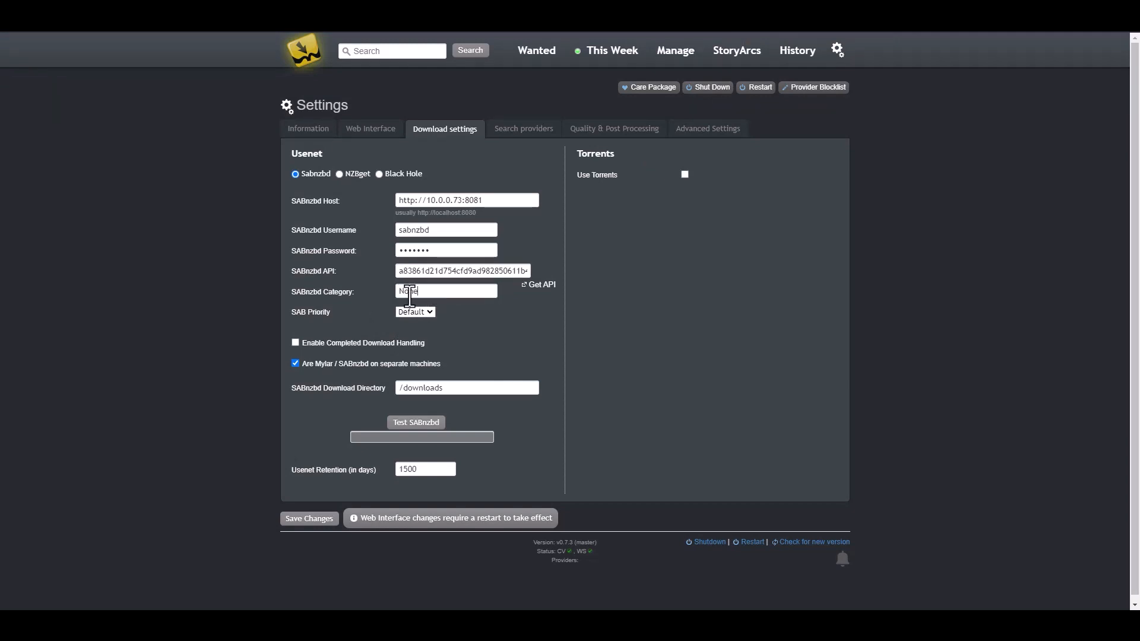
pyautogui.moveTo(416, 292); pyautogui.dragTo(321, 304)
pyautogui.write('comics')
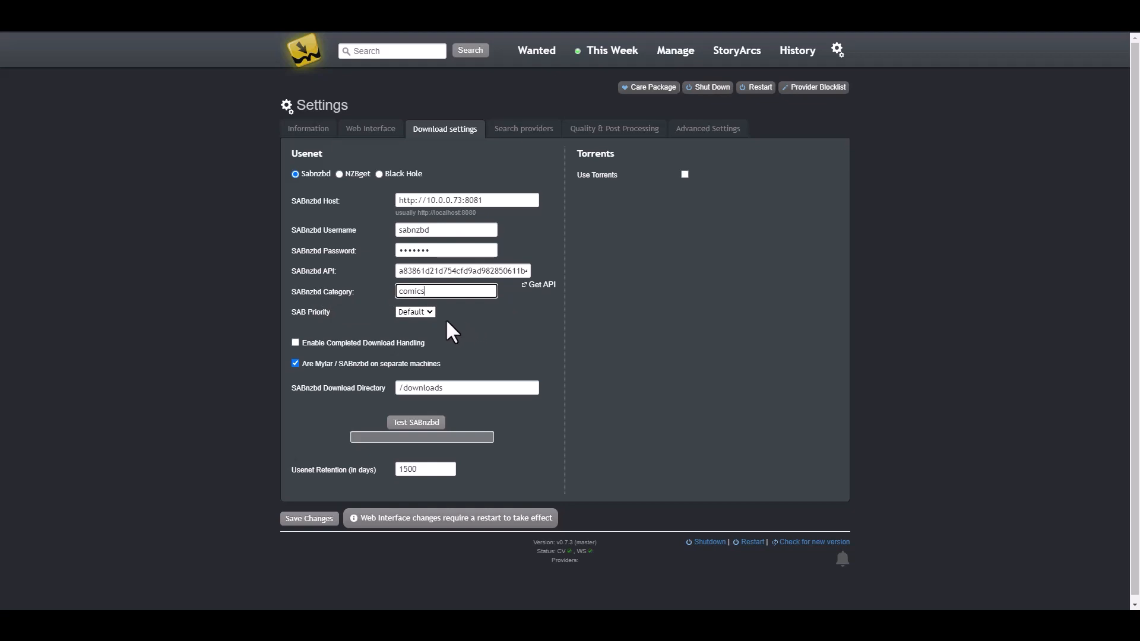
pyautogui.click(429, 315)
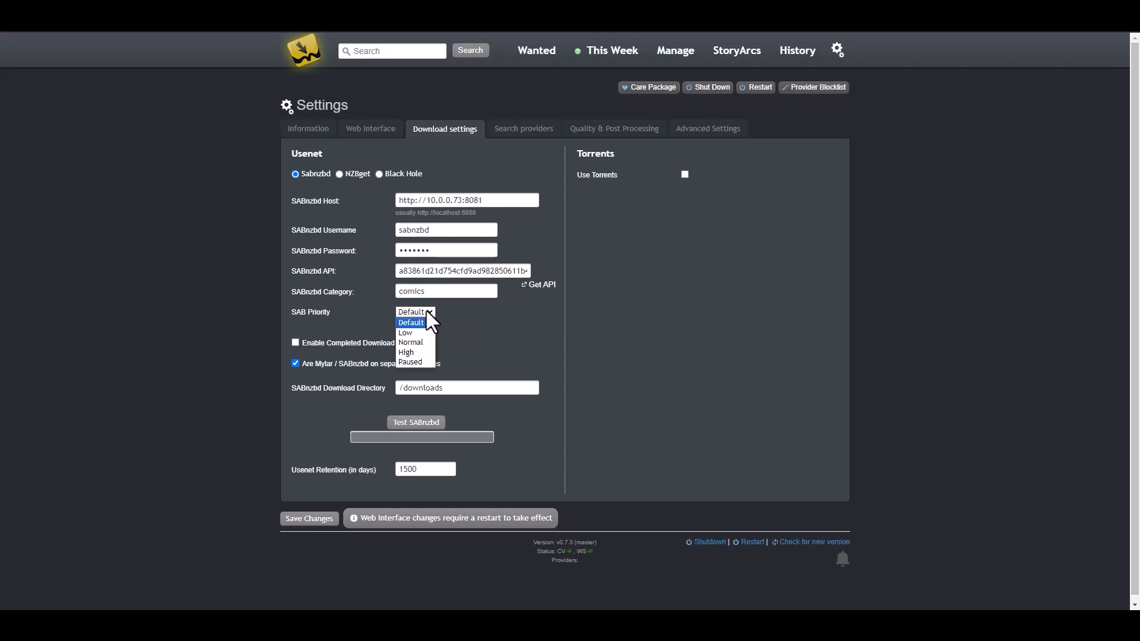
pyautogui.click(419, 355)
pyautogui.click(591, 321)
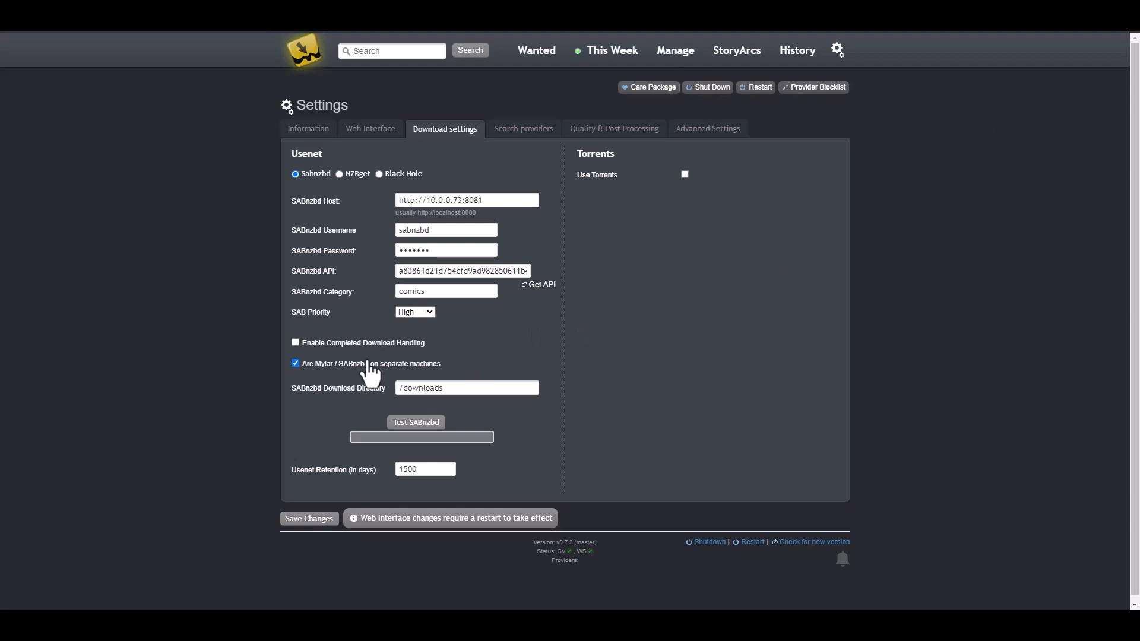
pyautogui.click(295, 342)
# Step: Test the SABnzbd connection, change Usenet retention from 1500 to 4000 days, and save
pyautogui.moveTo(460, 390); pyautogui.dragTo(336, 391)
pyautogui.click(618, 388)
pyautogui.click(419, 423)
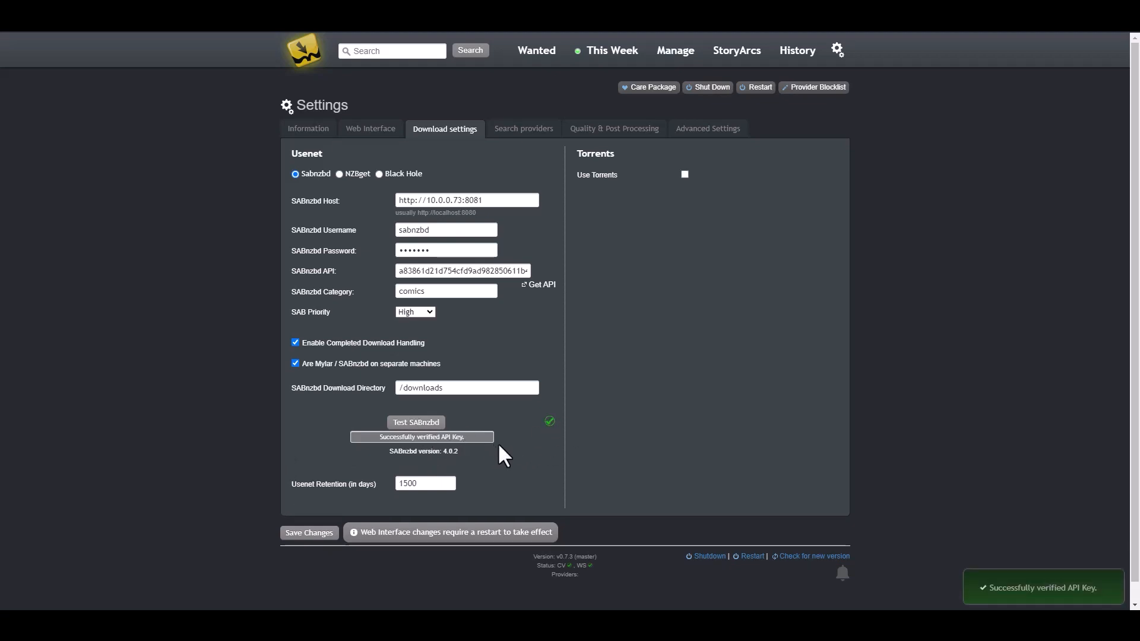
pyautogui.moveTo(434, 485); pyautogui.dragTo(285, 477)
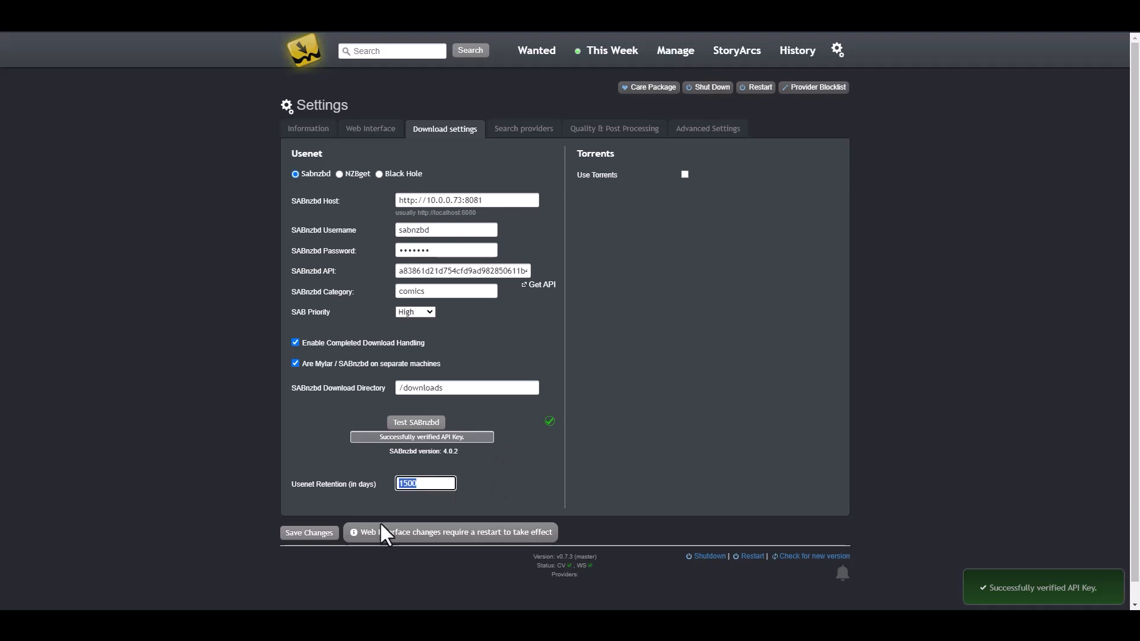
pyautogui.write('4000')
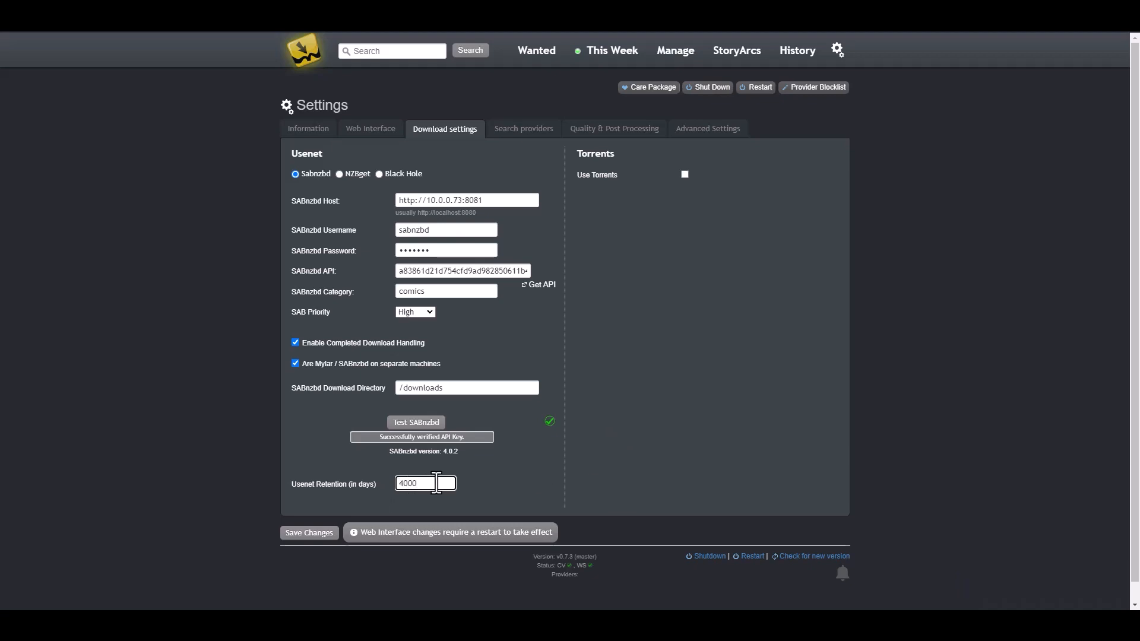
pyautogui.click(302, 534)
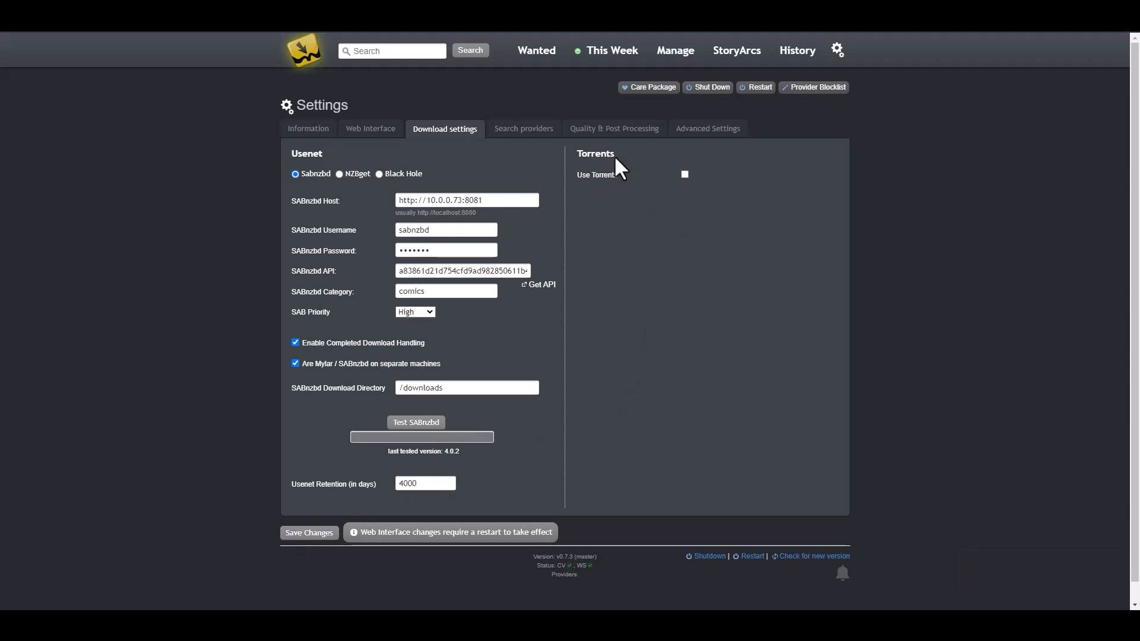
# Step: Enable torrents with qBittorrent, using the host address copied from Sonarr plus port :8080
pyautogui.click(685, 174)
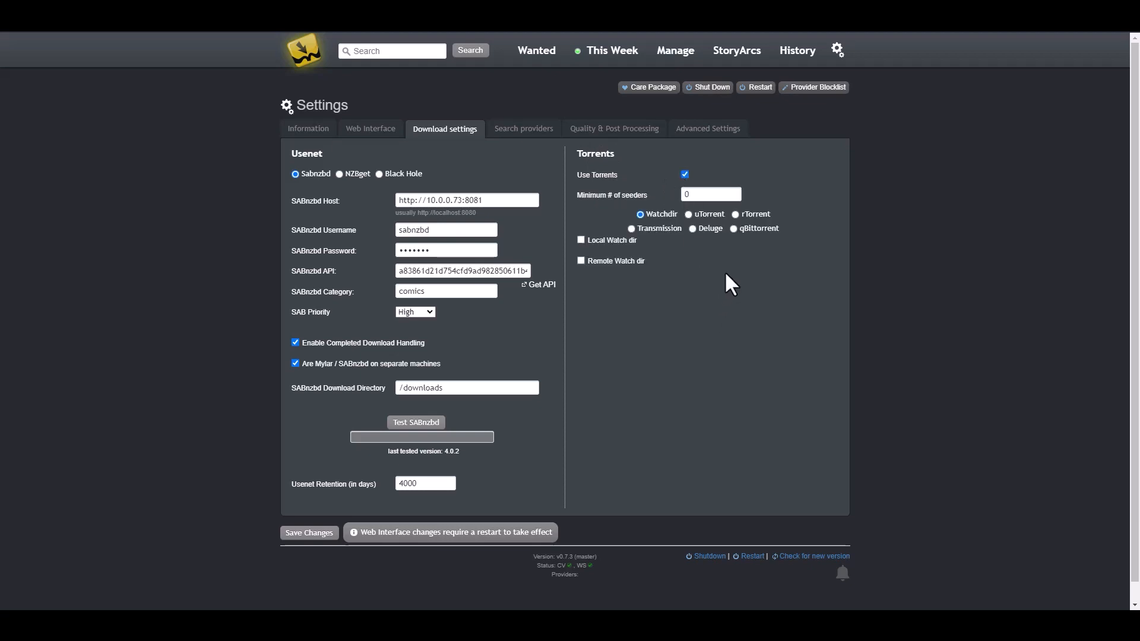
pyautogui.click(734, 229)
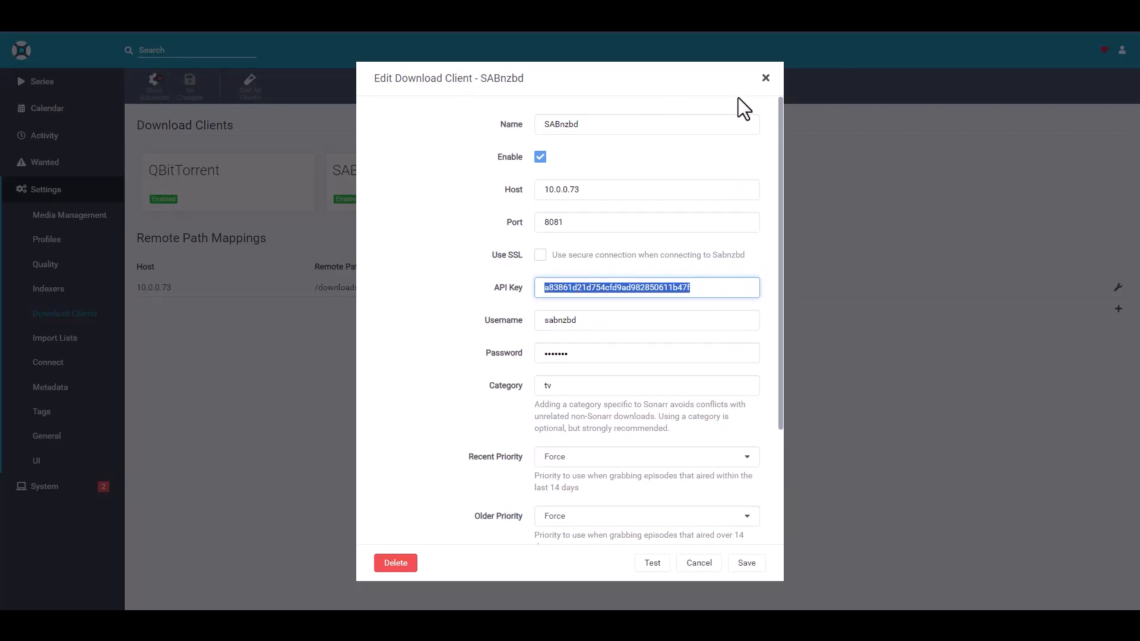
pyautogui.click(765, 78)
pyautogui.click(188, 175)
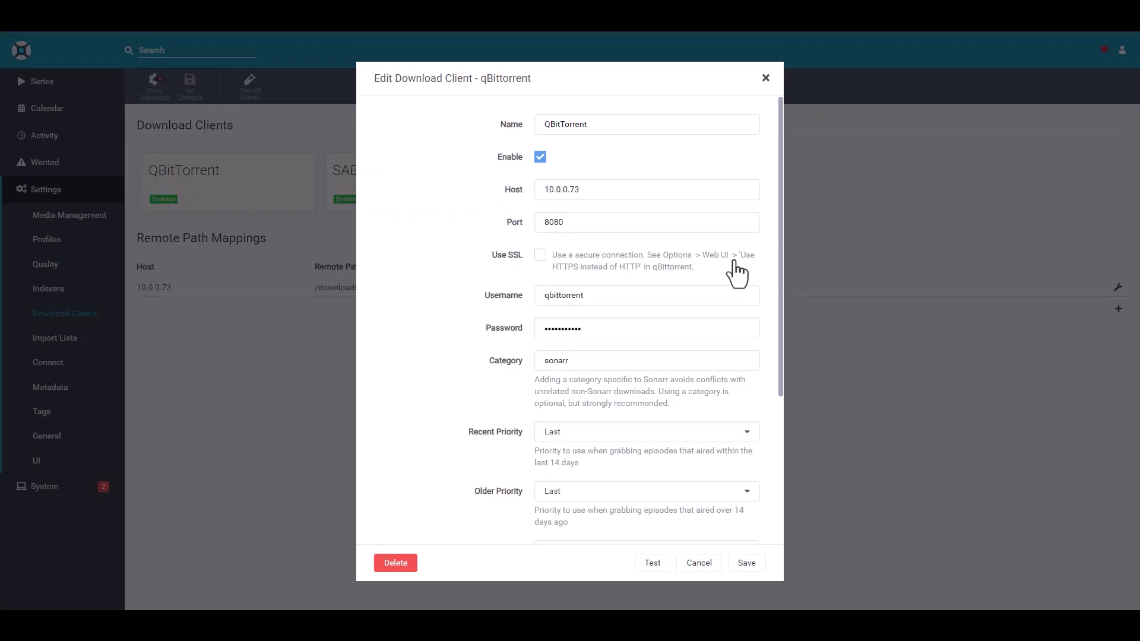
pyautogui.moveTo(591, 191); pyautogui.dragTo(460, 198)
pyautogui.hotkey('ctrl', 'c')
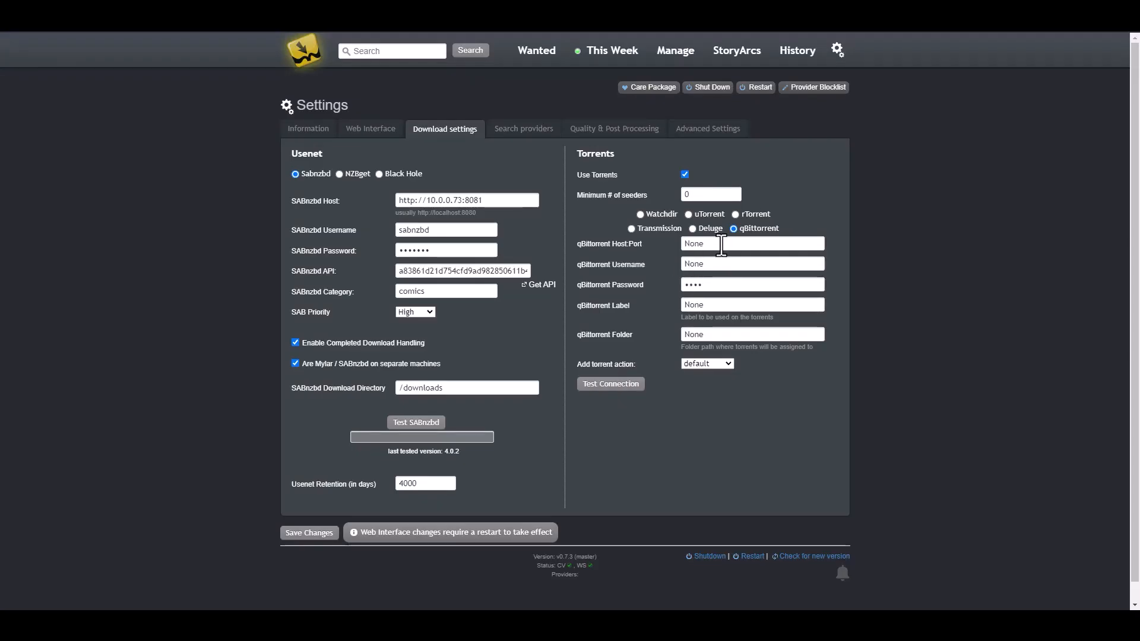
pyautogui.moveTo(720, 245); pyautogui.dragTo(585, 257)
pyautogui.hotkey('ctrl', 'v')
pyautogui.write(':8080')
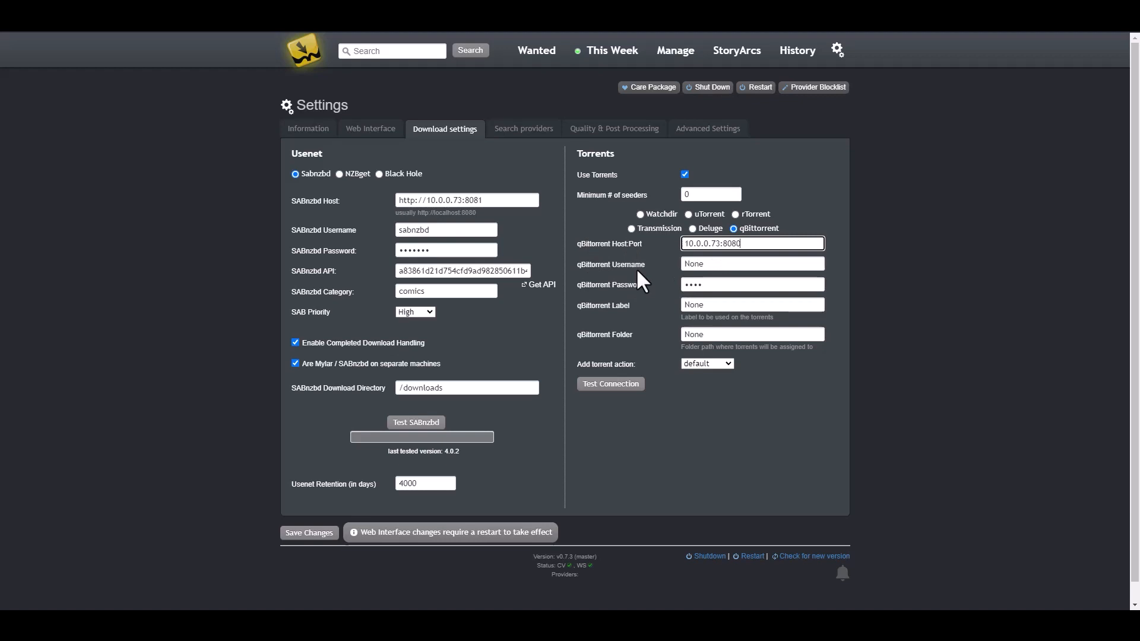
# Step: Fill in the qBittorrent username and password copied from Sonarr's client details
pyautogui.click(895, 19)
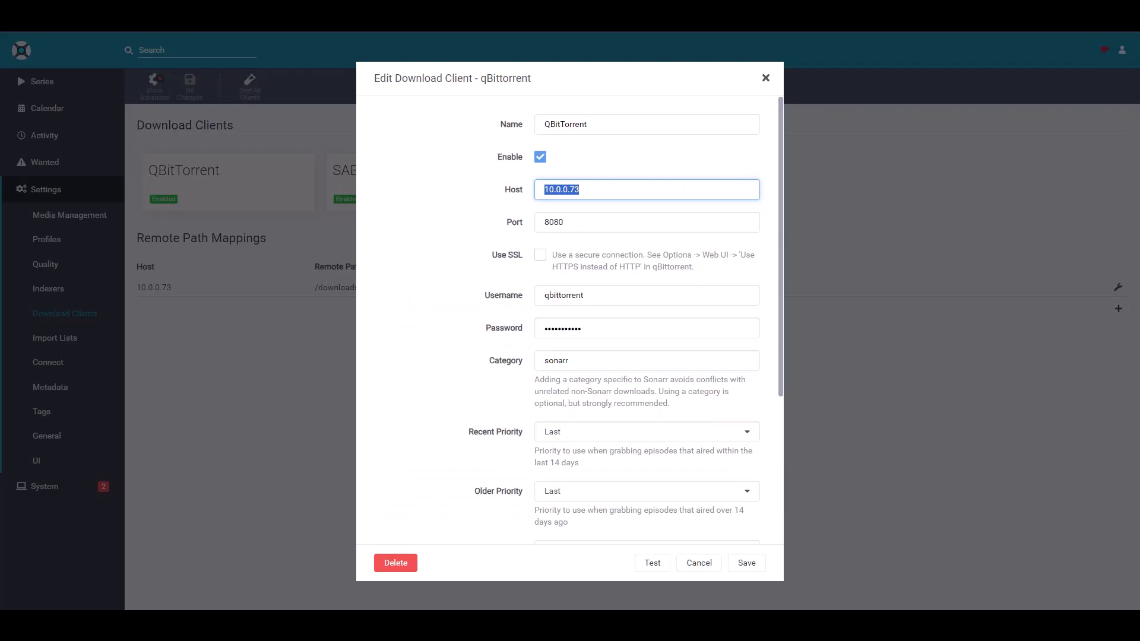
pyautogui.moveTo(598, 296); pyautogui.dragTo(412, 288)
pyautogui.hotkey('ctrl', 'c')
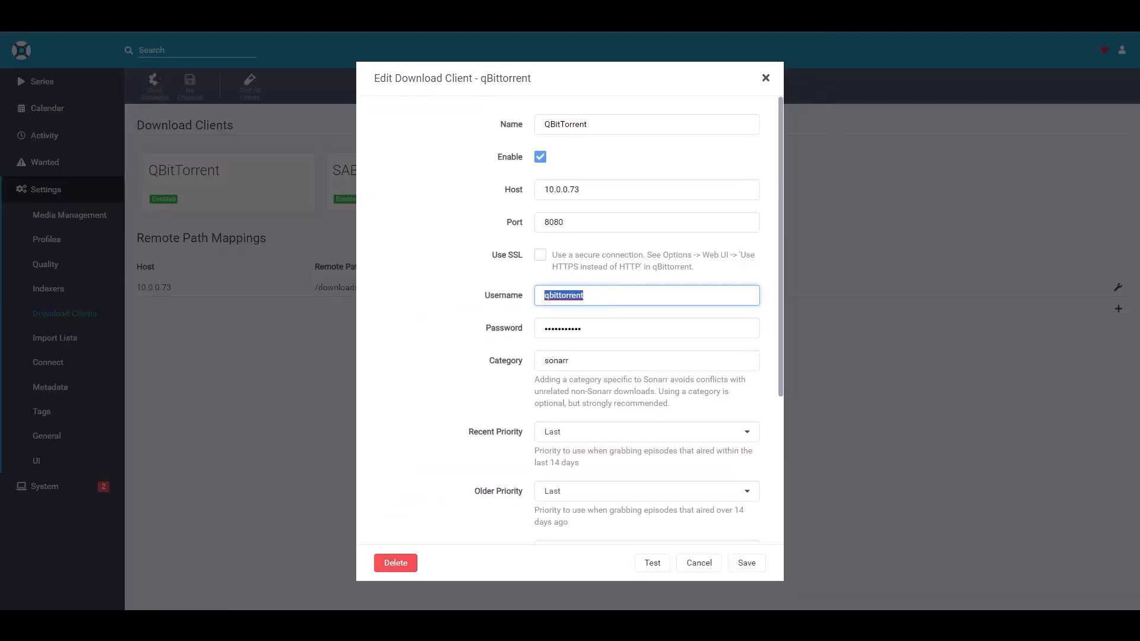
pyautogui.click(832, 19)
pyautogui.doubleClick(725, 268)
pyautogui.hotkey('ctrl', 'v')
pyautogui.doubleClick(703, 287)
pyautogui.hotkey('ctrl', 'v')
# Step: Set the qBittorrent label to 'mylar' and the torrent folder to /downloads/mylar
pyautogui.doubleClick(734, 305)
pyautogui.write('mylar')
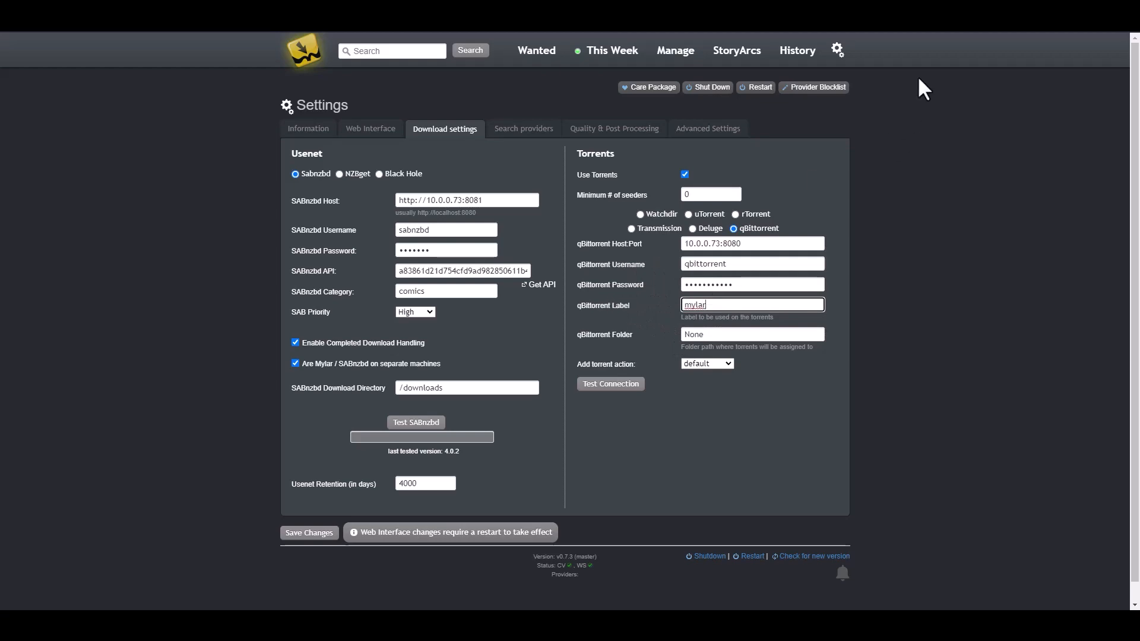
pyautogui.click(891, 6)
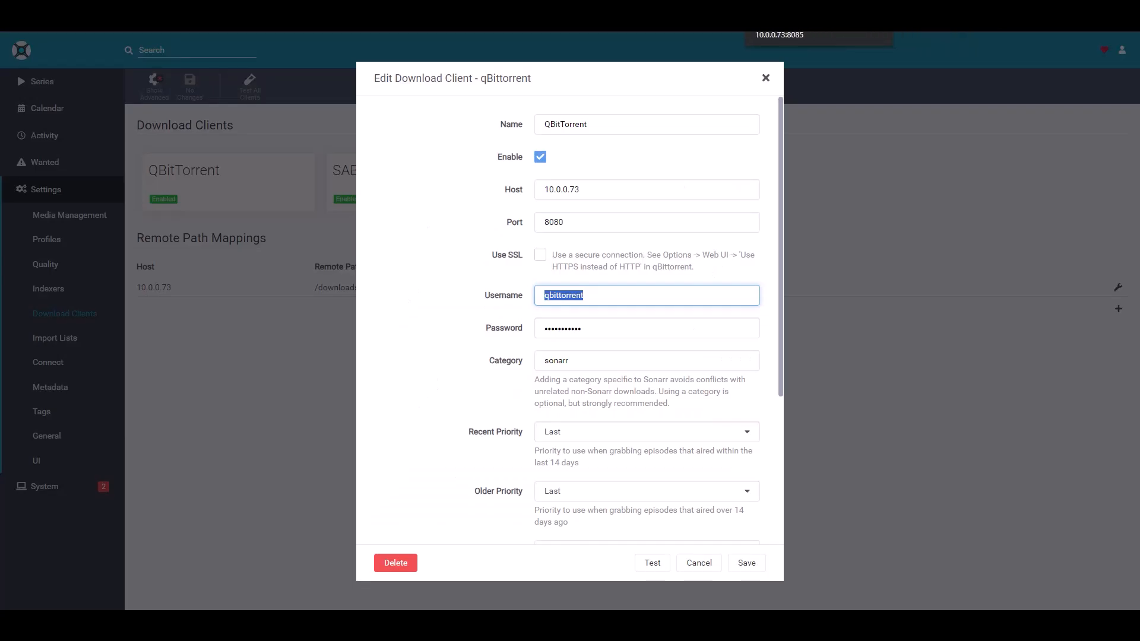
pyautogui.click(784, 9)
pyautogui.moveTo(730, 335); pyautogui.dragTo(604, 319)
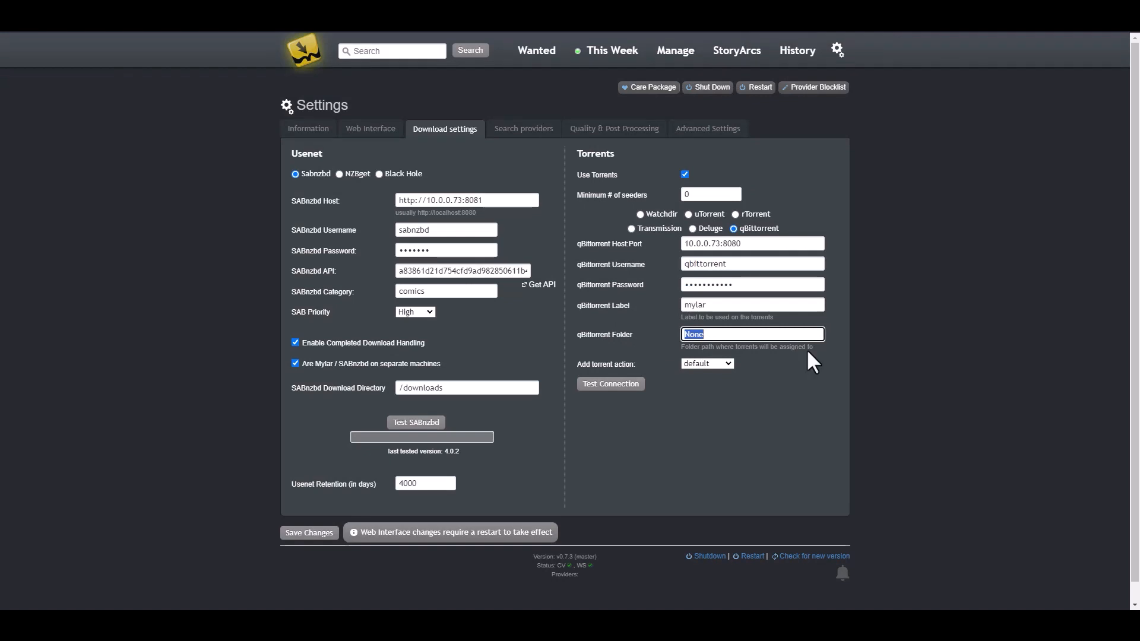
pyautogui.write('/downloads/mylar')
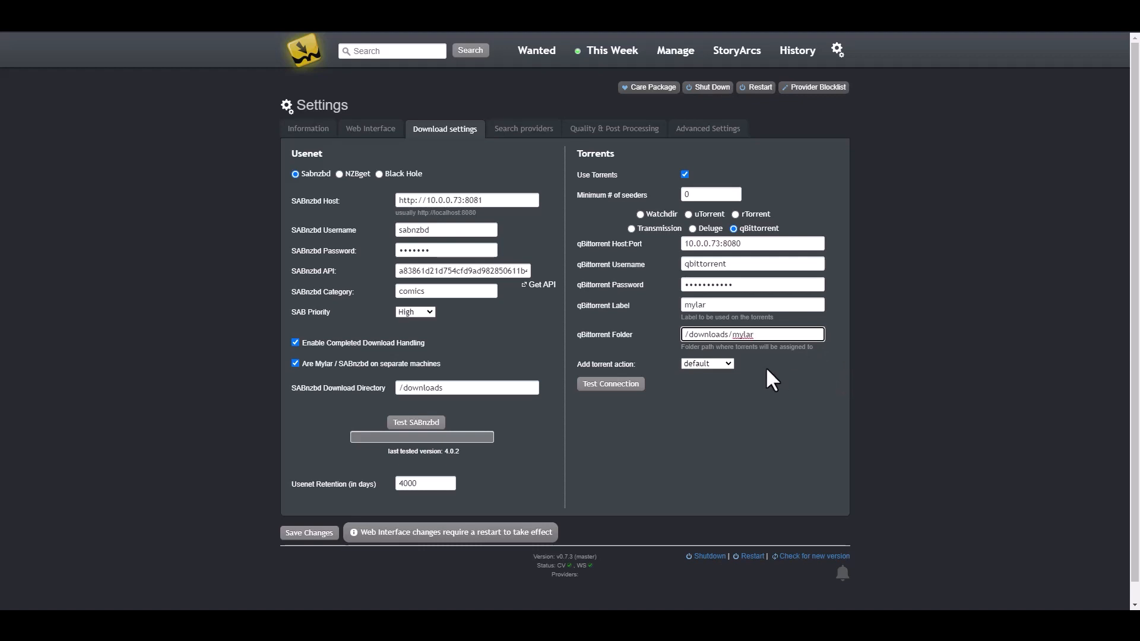
pyautogui.click(901, 380)
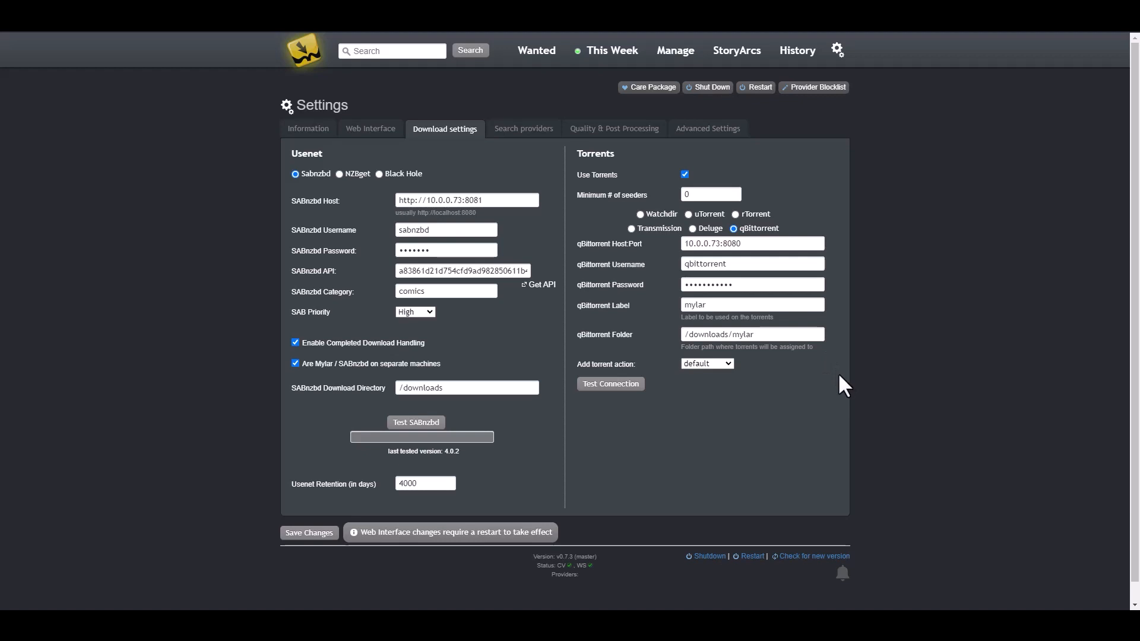
pyautogui.scroll(-1, 799, 390)
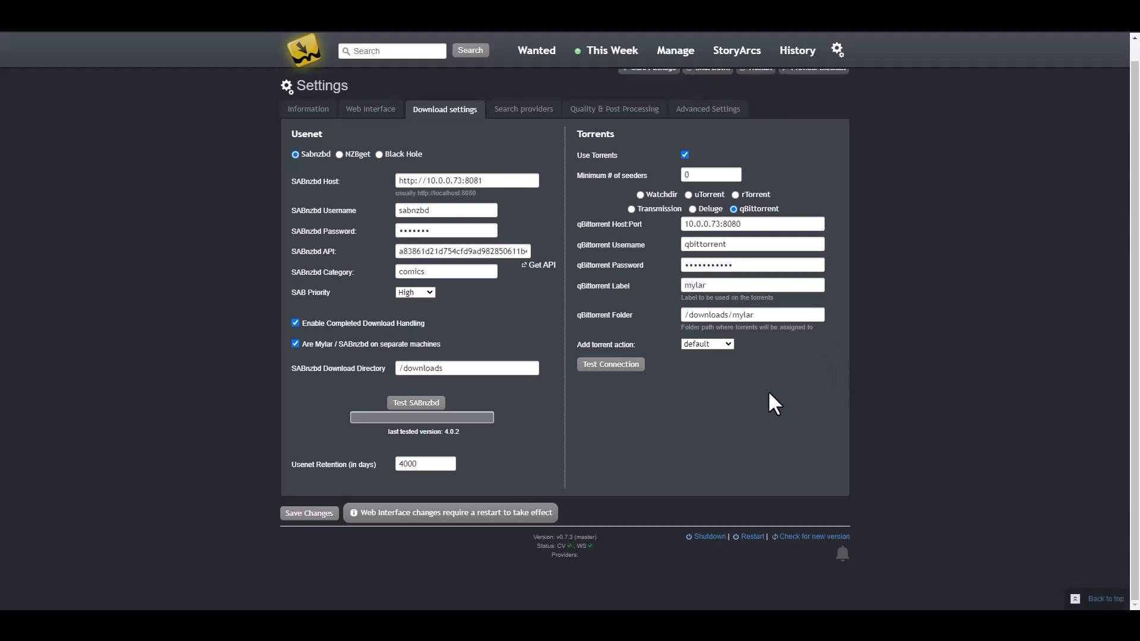
# Step: Set the add-torrent action to force_start and test the qBittorrent connection
pyautogui.click(726, 342)
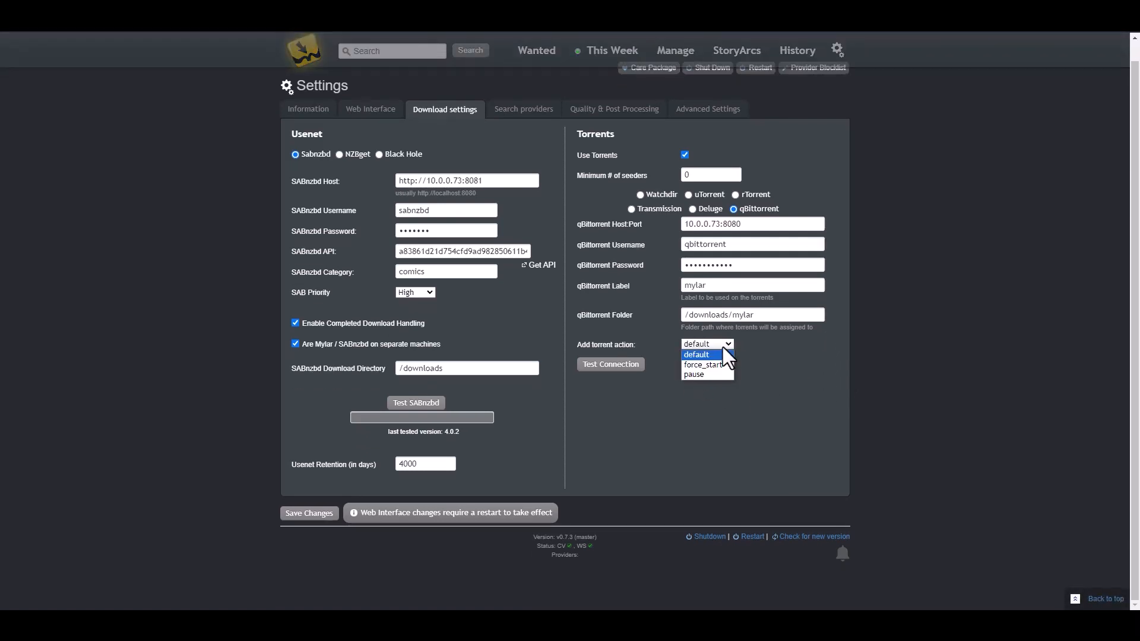
pyautogui.click(719, 362)
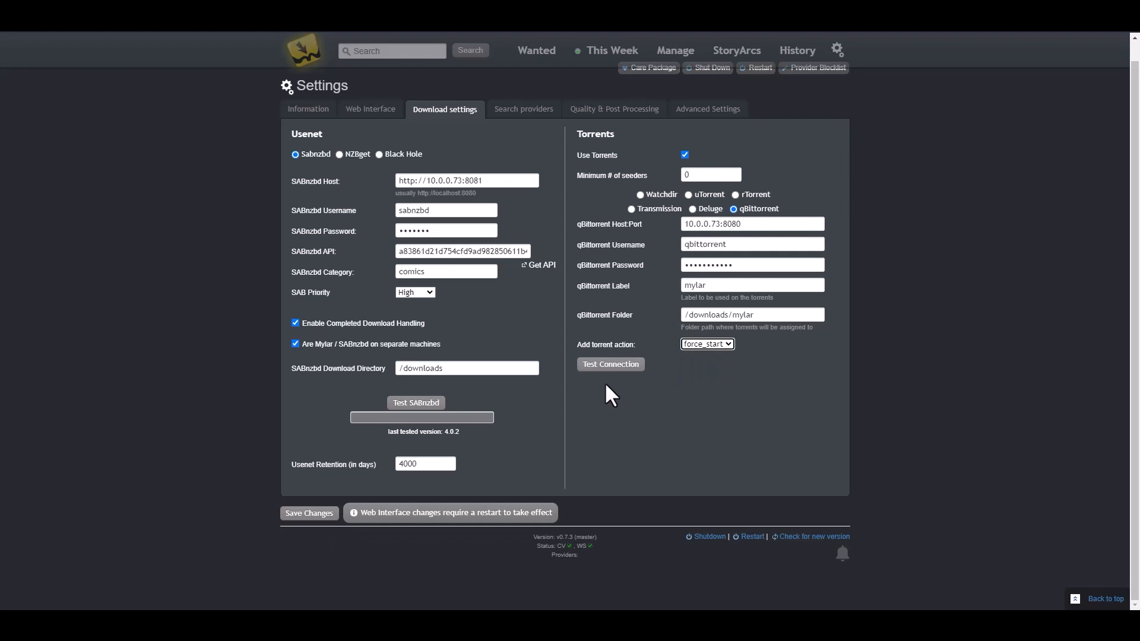
pyautogui.click(611, 366)
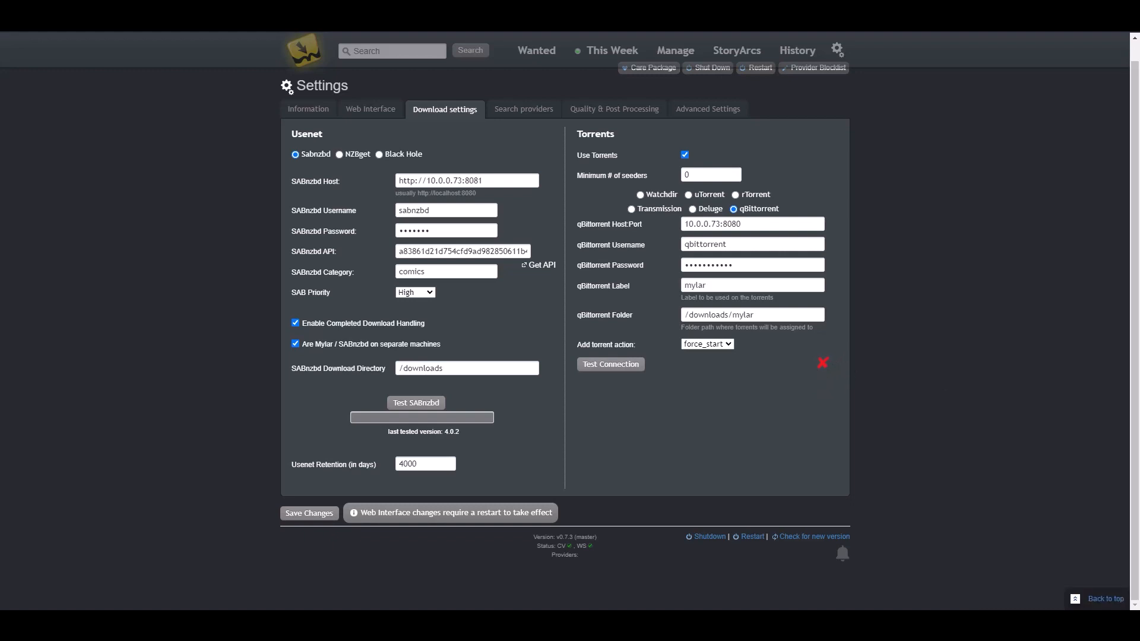
pyautogui.click(689, 224)
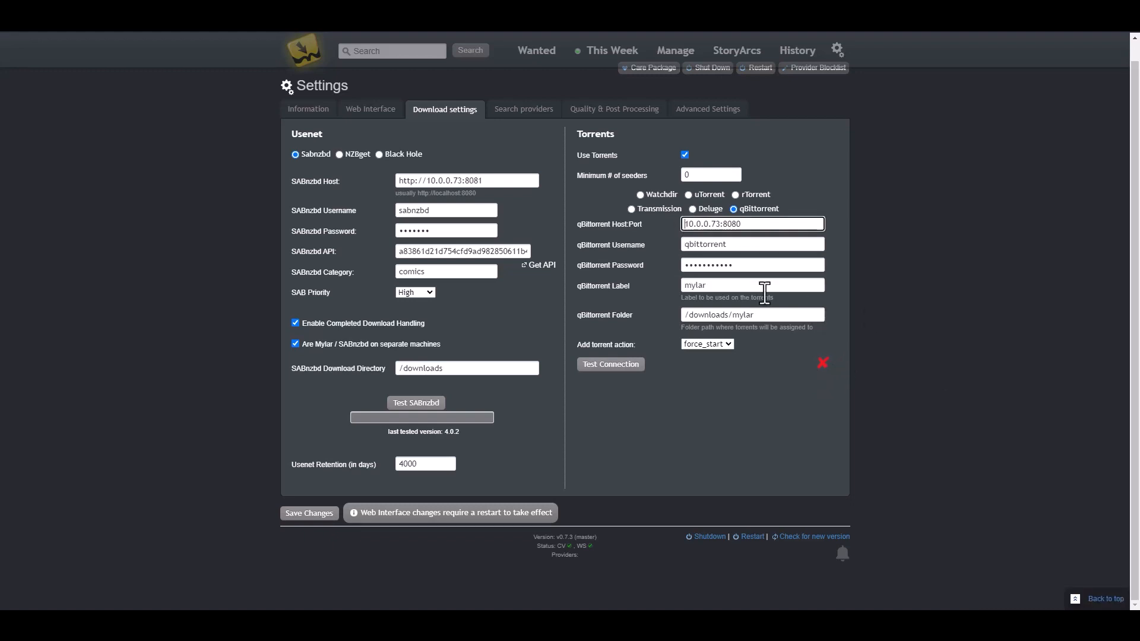
pyautogui.write('http://')
pyautogui.hotkey('shift', 'Home')
pyautogui.click(783, 223)
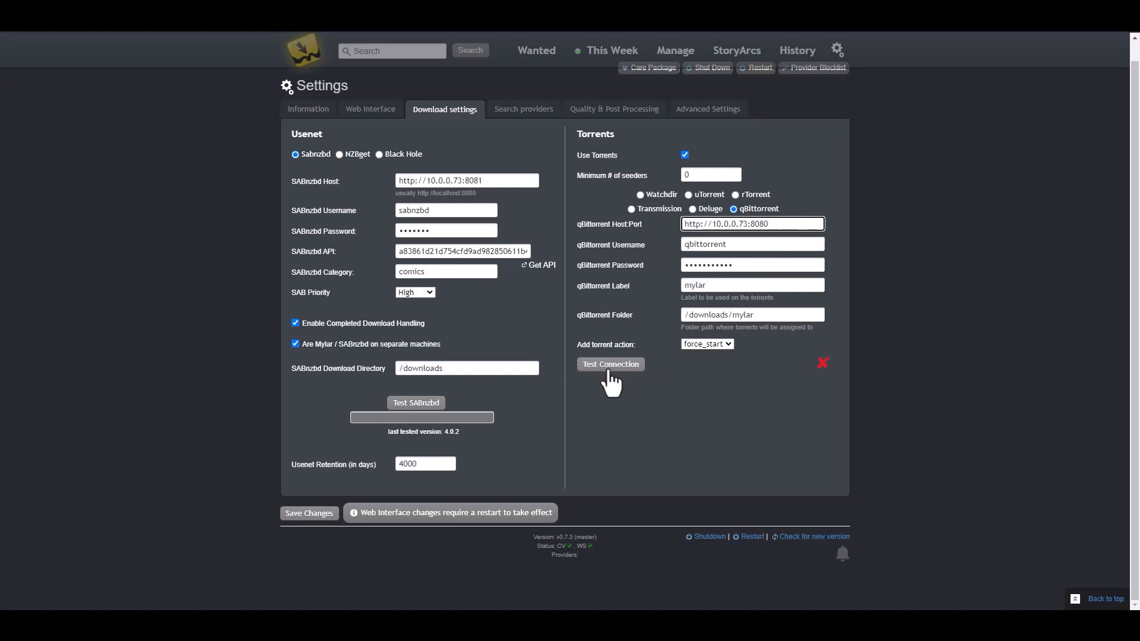
pyautogui.click(610, 364)
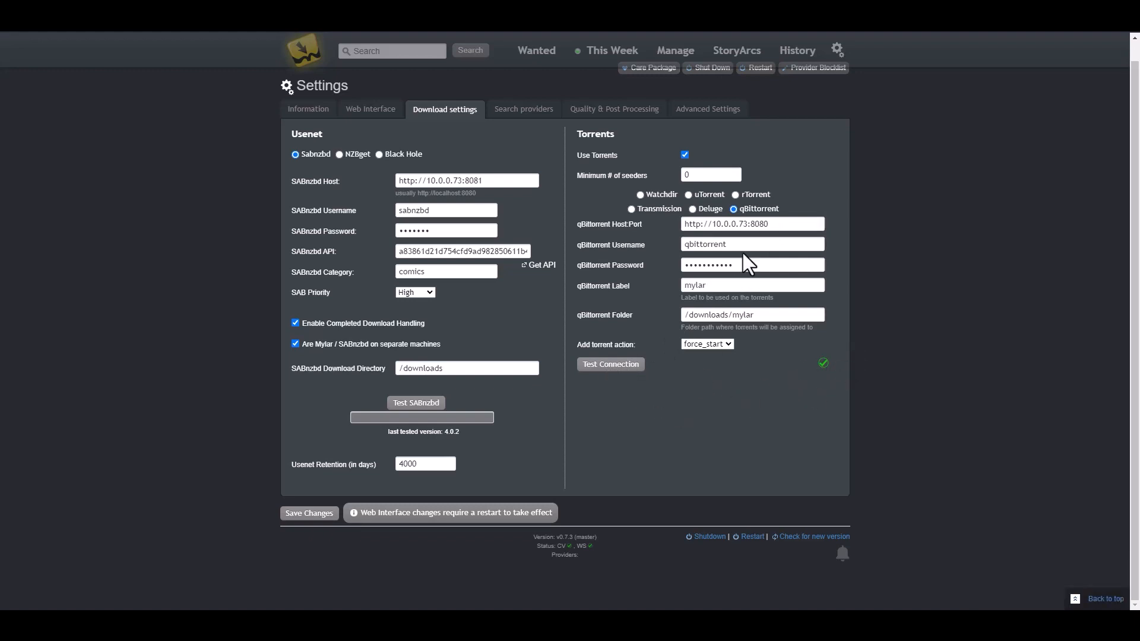
pyautogui.moveTo(778, 224); pyautogui.dragTo(594, 224)
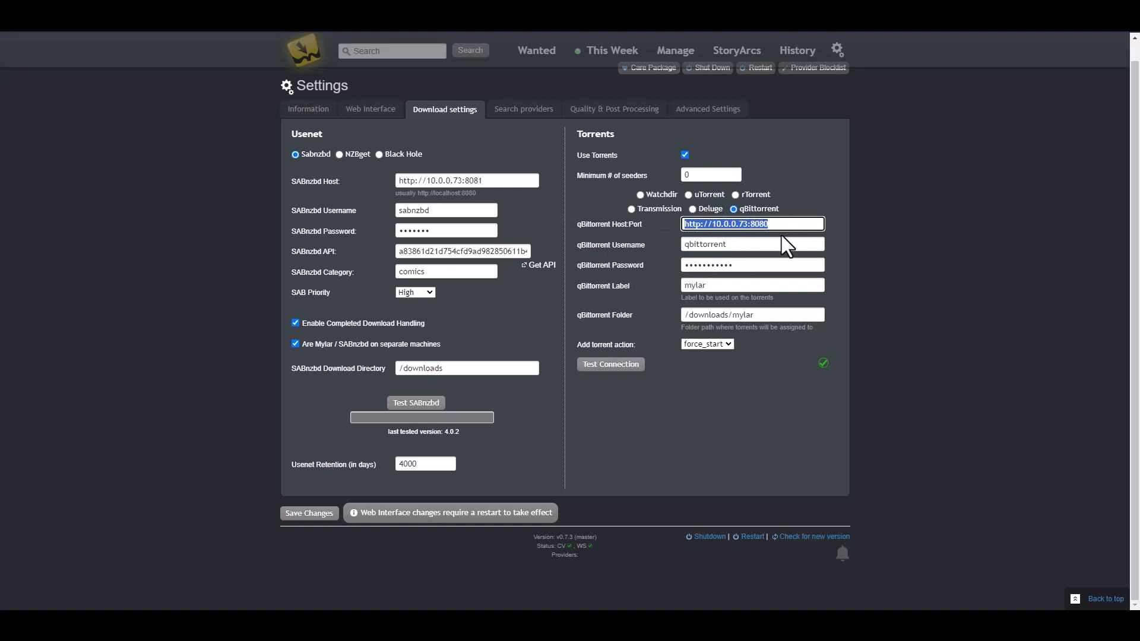
pyautogui.click(719, 434)
pyautogui.click(304, 514)
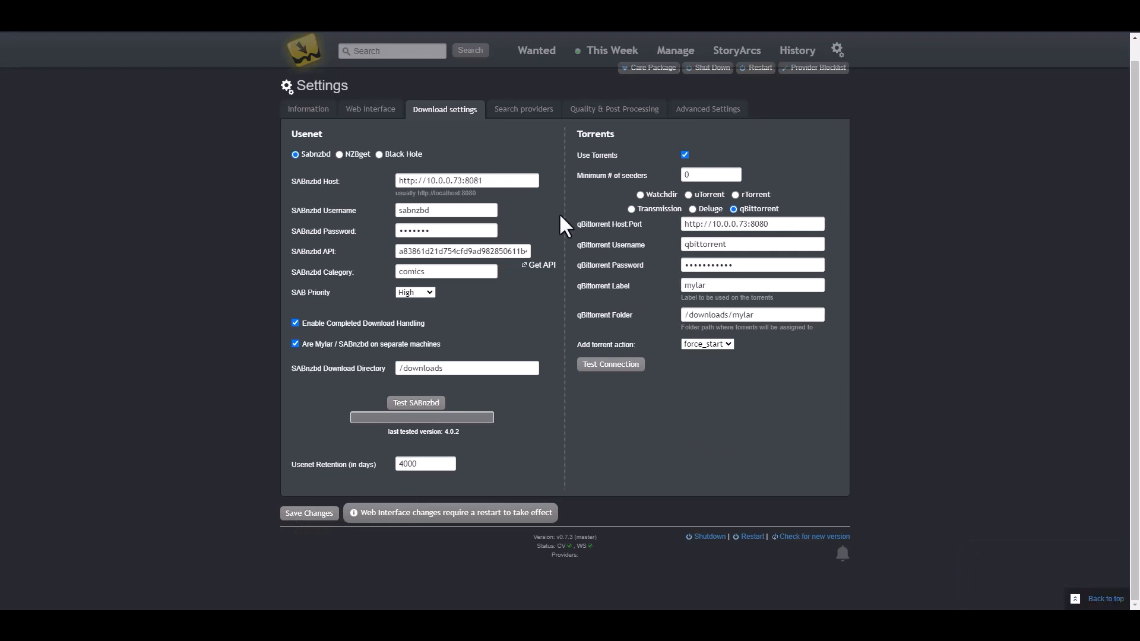
# Step: On Quality & Post Processing, enable post-processing and folder monitoring
pyautogui.click(520, 110)
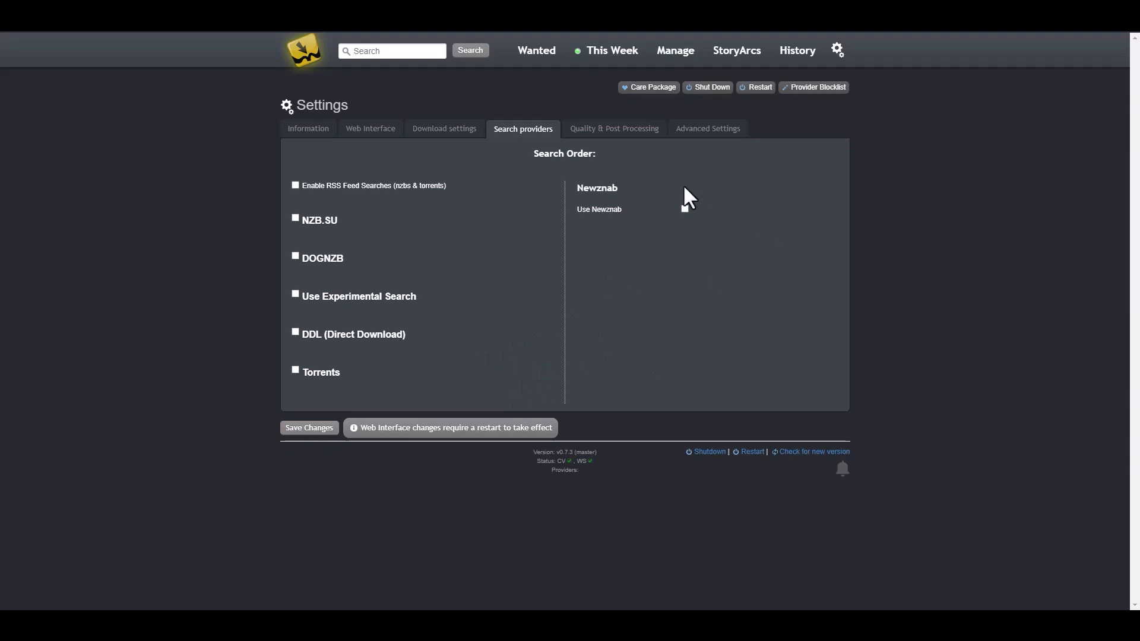
pyautogui.click(600, 130)
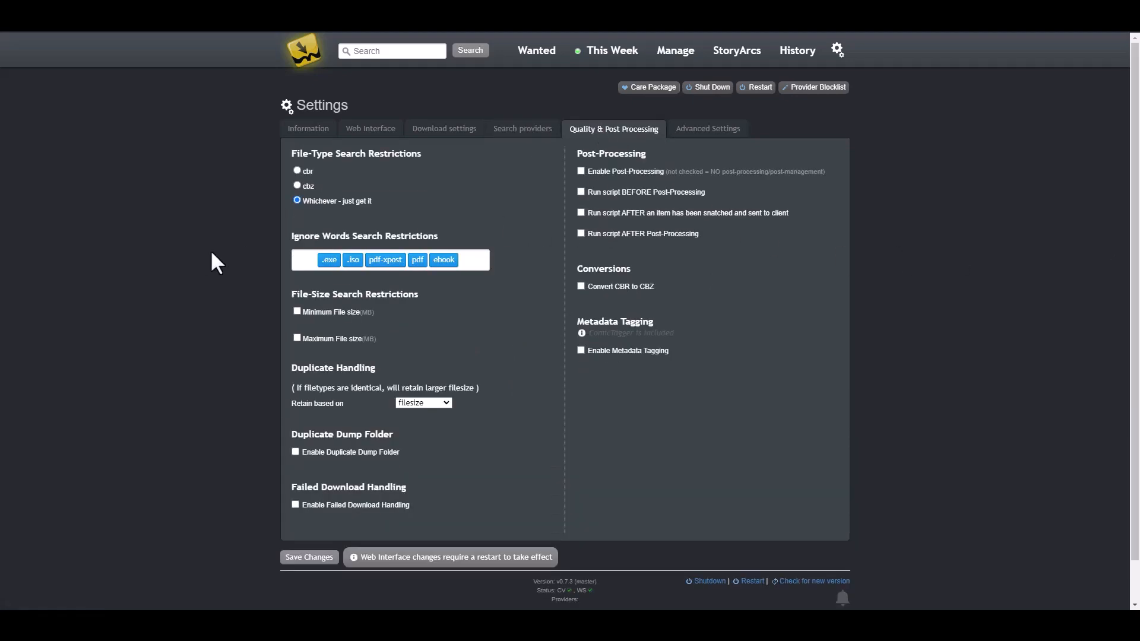
pyautogui.scroll(-2, 198, 246)
pyautogui.scroll(2, 198, 245)
pyautogui.click(581, 171)
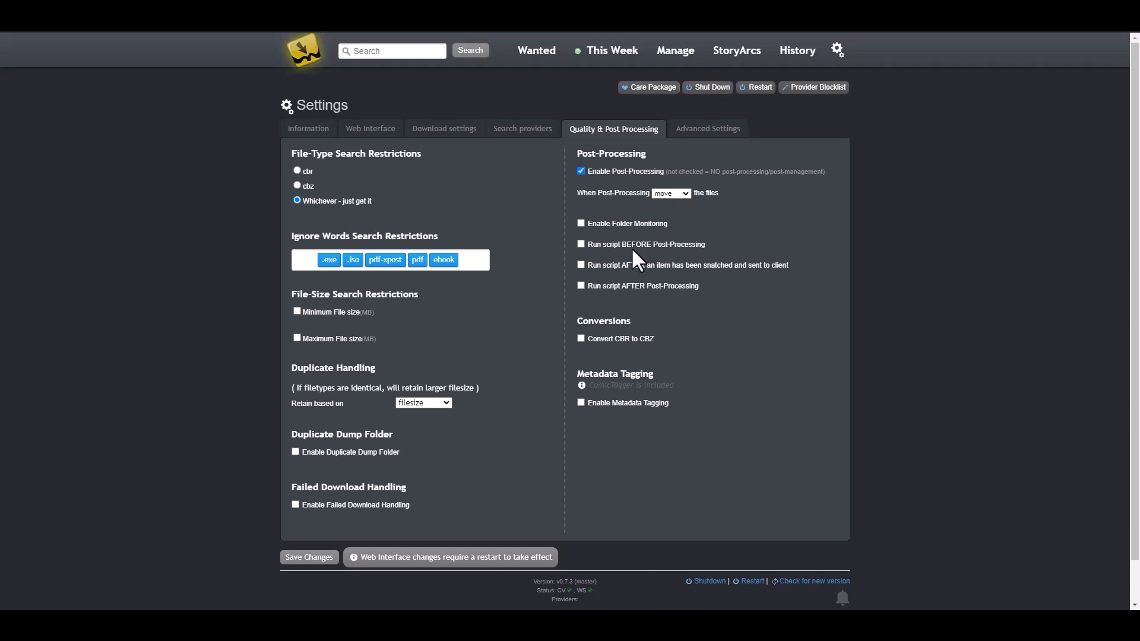
pyautogui.click(581, 224)
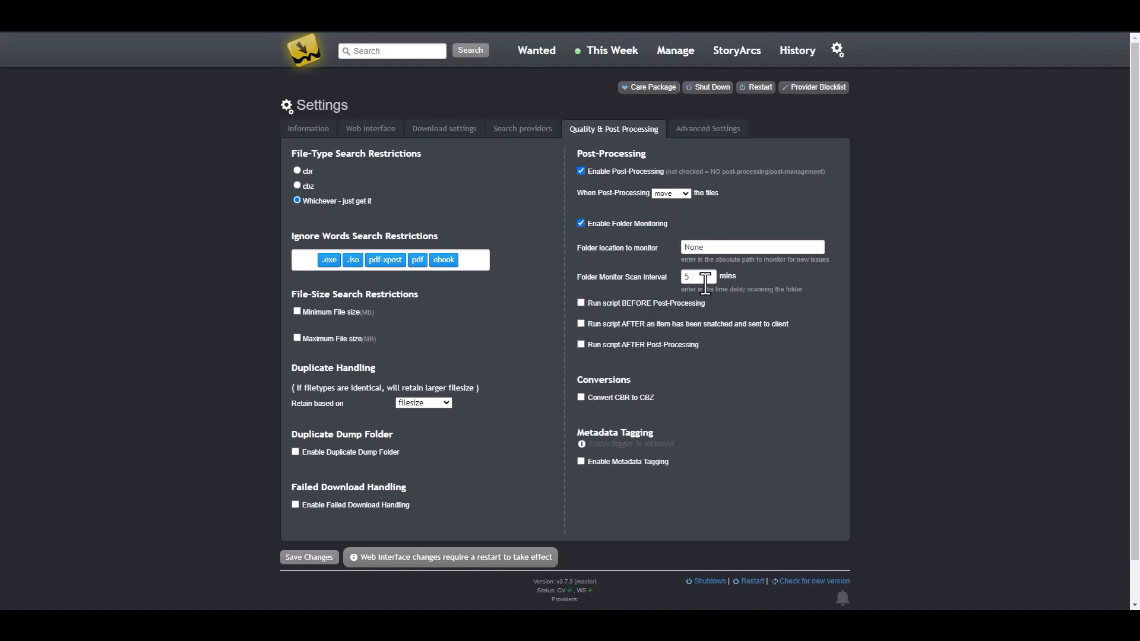
# Step: Set the monitored folder location to /downloads
pyautogui.click(729, 247)
pyautogui.click(615, 247)
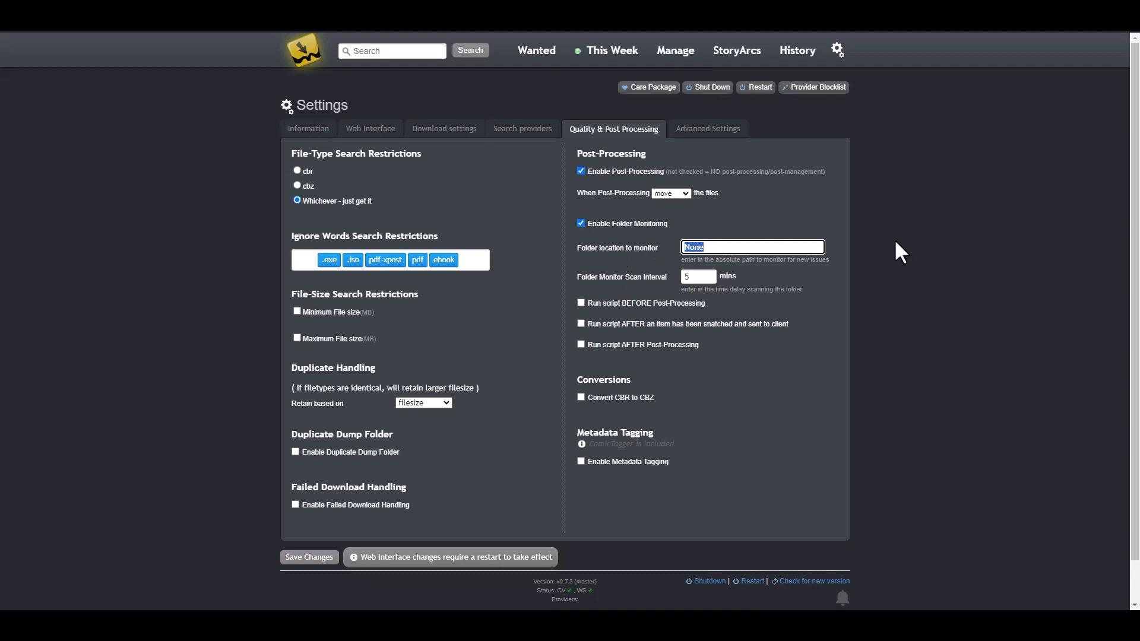
pyautogui.write('/downloads')
pyautogui.click(895, 242)
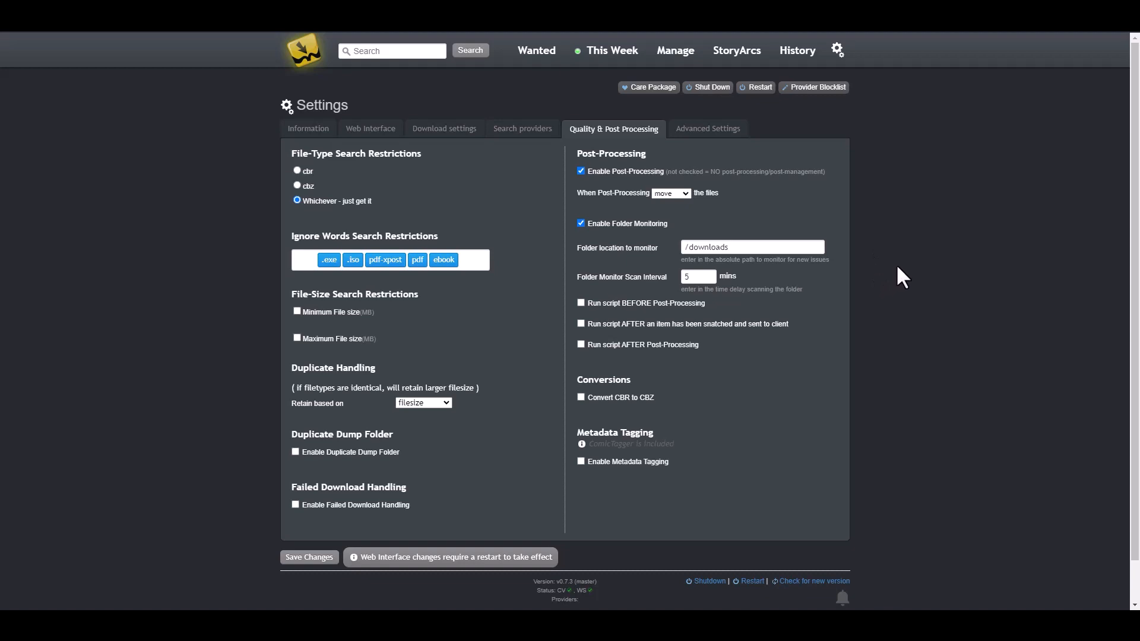
pyautogui.moveTo(743, 247); pyautogui.dragTo(659, 245)
pyautogui.click(933, 272)
# Step: Change the scan interval from 5 to 30 minutes, enable CBR-to-CBZ conversion, and save
pyautogui.moveTo(700, 277); pyautogui.dragTo(589, 280)
pyautogui.write('30')
pyautogui.click(904, 270)
pyautogui.click(582, 397)
pyautogui.click(310, 559)
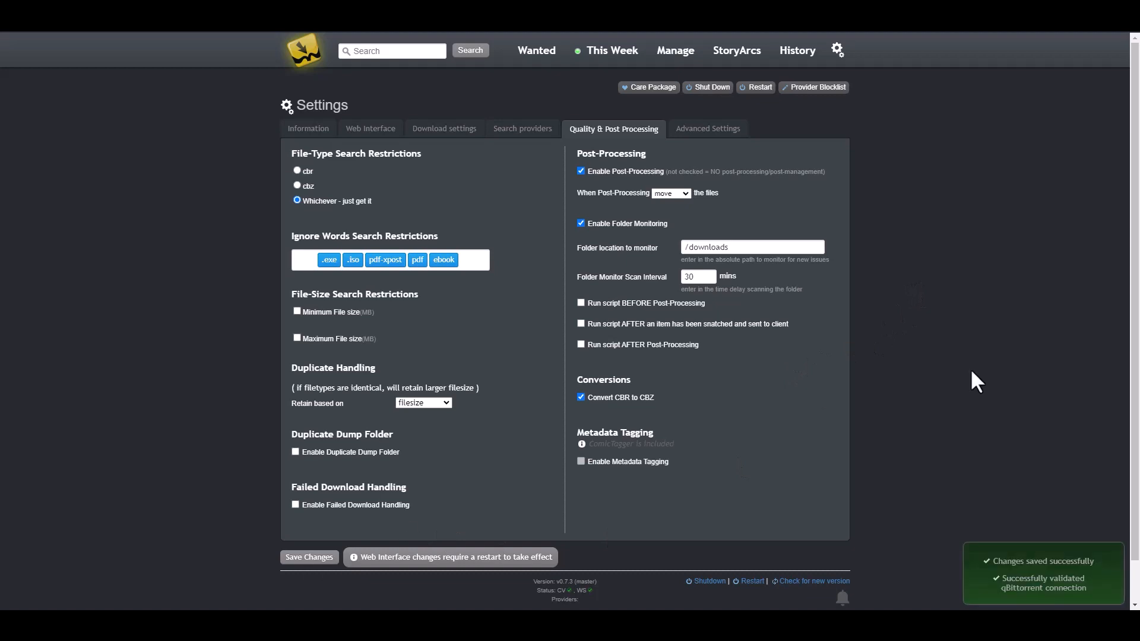
pyautogui.click(710, 131)
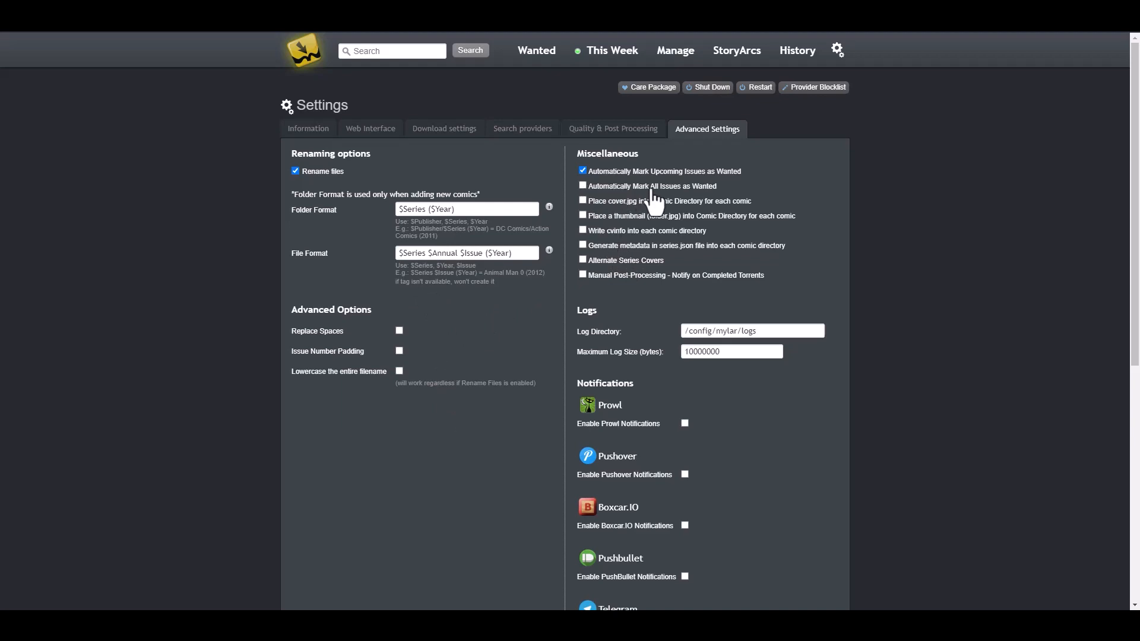
# Step: Enable Automatically Mark All Issues as Wanted, save the advanced settings, and return to Information
pyautogui.click(583, 184)
pyautogui.scroll(-2, 894, 193)
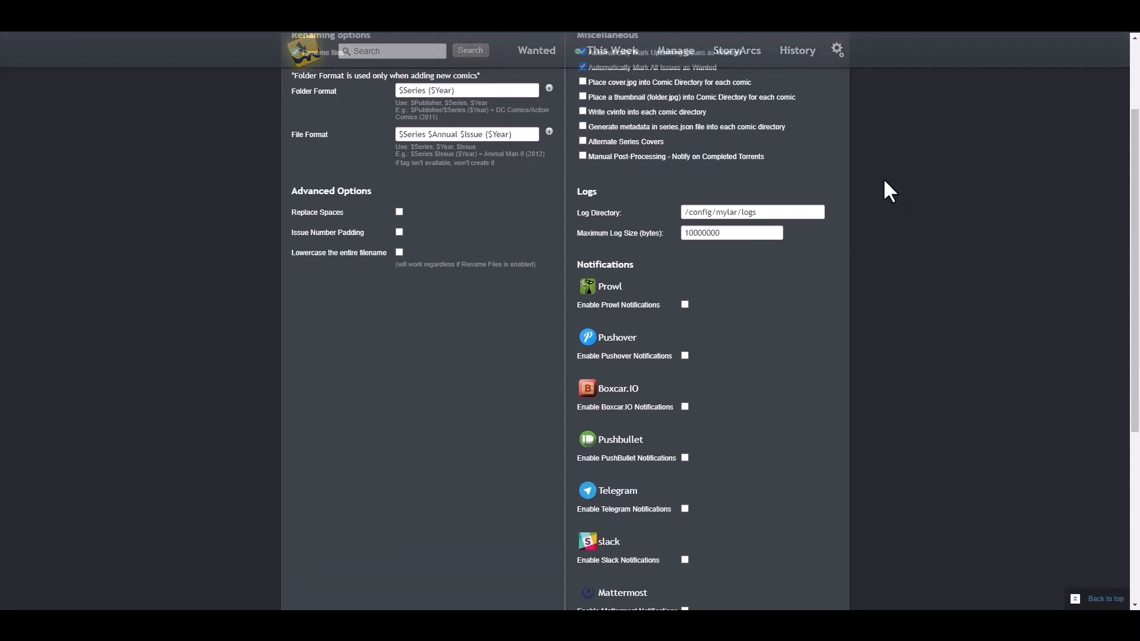
pyautogui.scroll(-5, 884, 181)
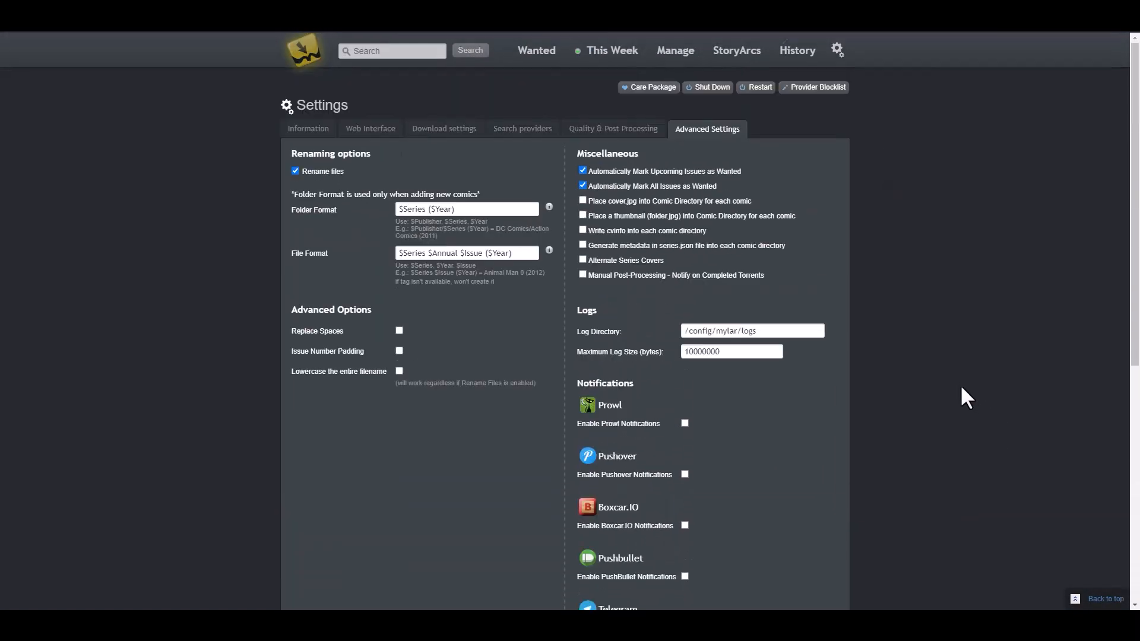
pyautogui.click(306, 514)
pyautogui.scroll(7, 932, 343)
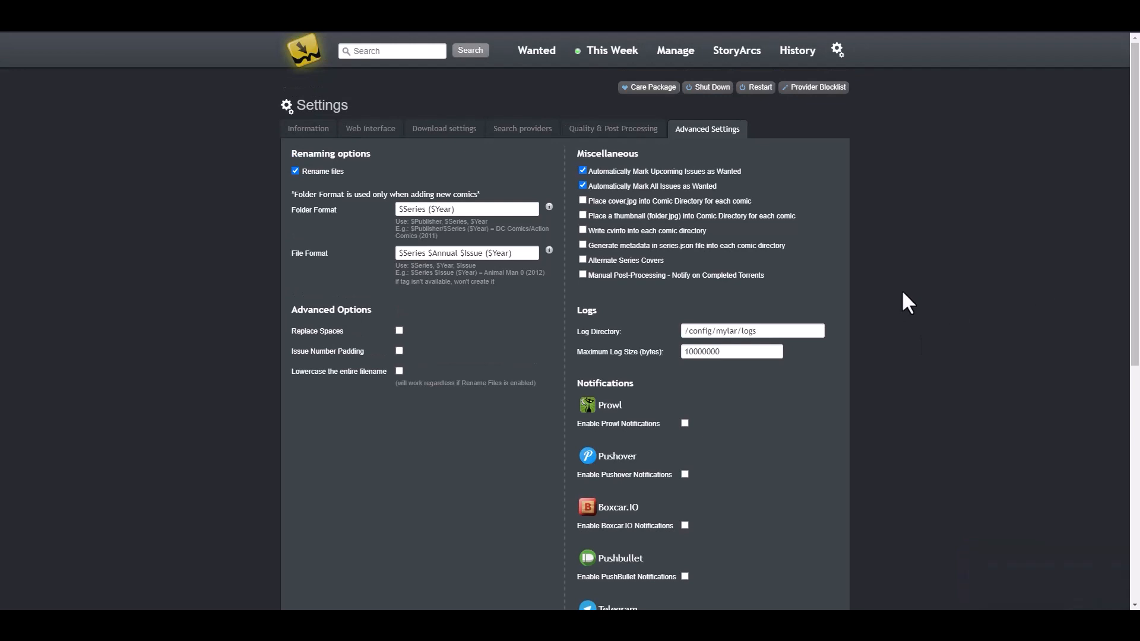
pyautogui.click(307, 129)
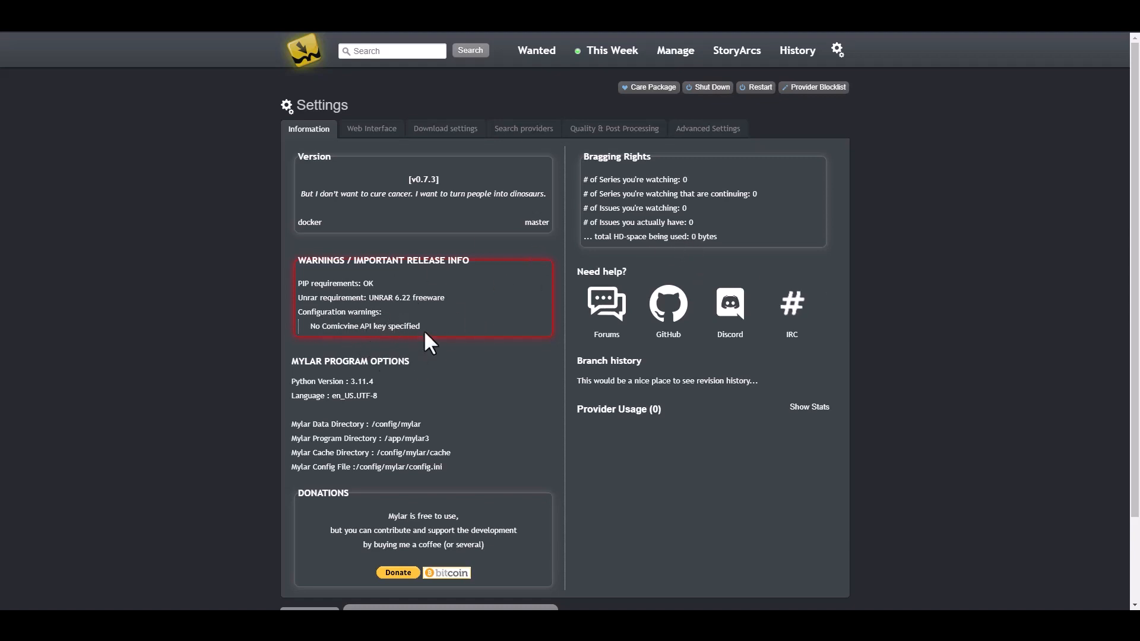
# Step: Restart Mylar from the settings gear and enter the login username and password
pyautogui.click(838, 50)
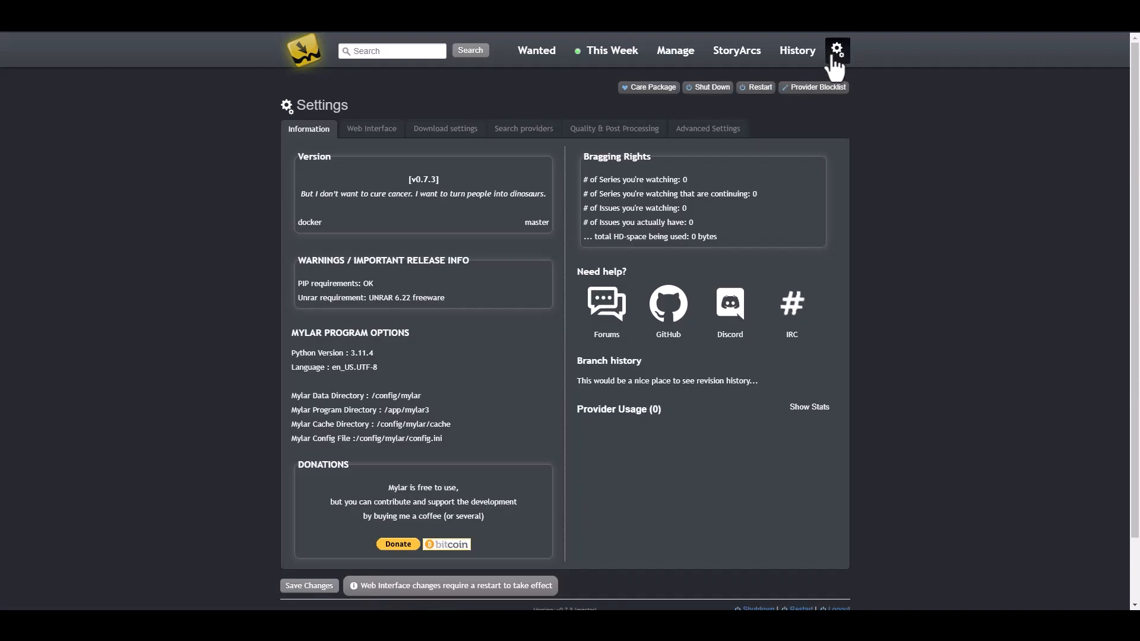
pyautogui.click(763, 89)
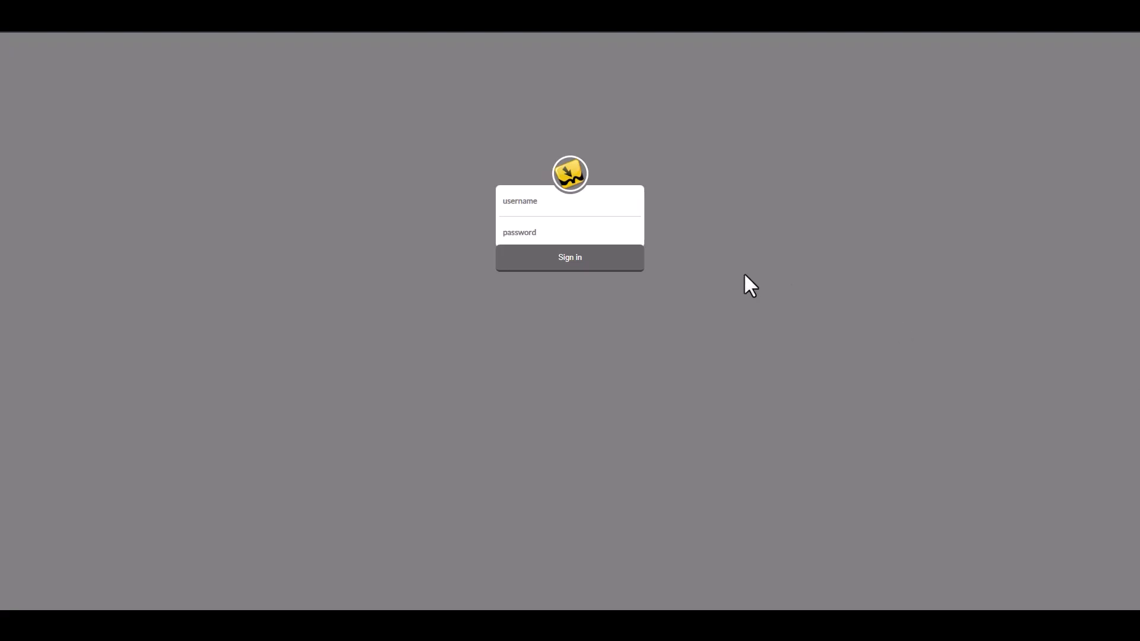
pyautogui.click(564, 206)
pyautogui.write('mylar')
pyautogui.press('Tab')
pyautogui.write('•••••')
# Step: Sign in, dismiss the browser's save-password prompt, and go to Settings > Search providers
pyautogui.click(571, 262)
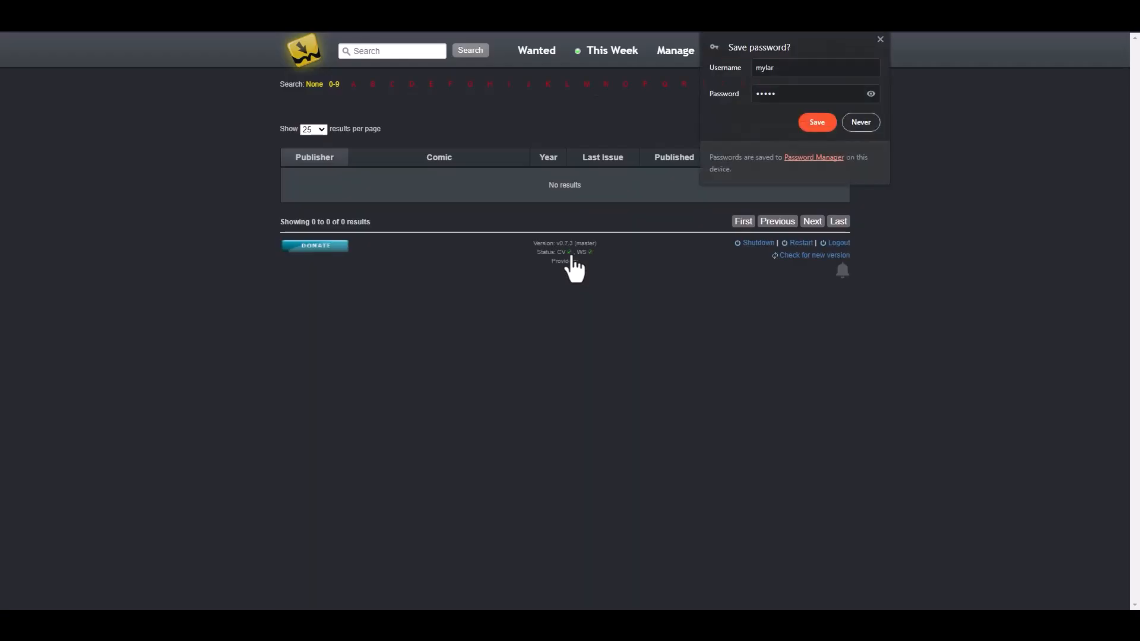
pyautogui.click(879, 40)
pyautogui.click(838, 50)
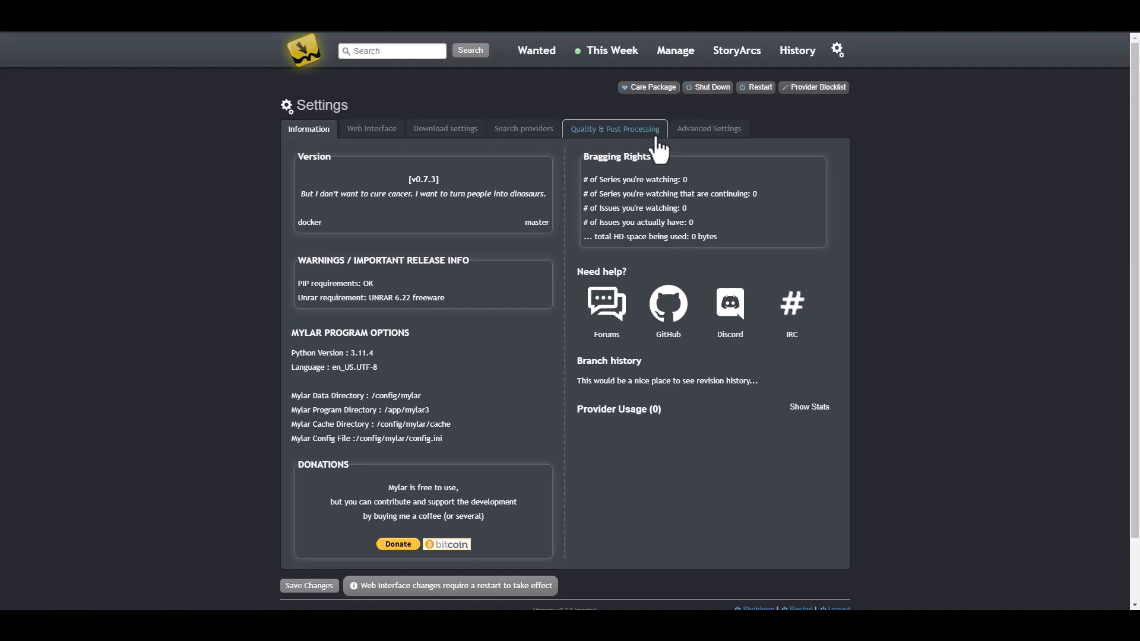
pyautogui.click(518, 132)
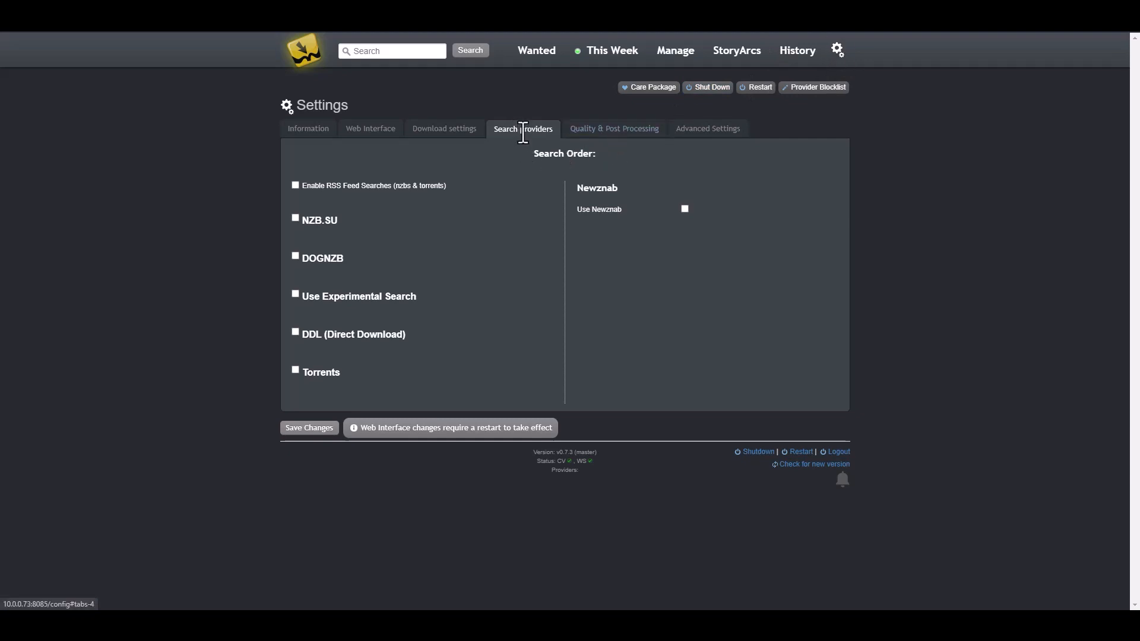
# Step: Turn on Newznab searching with its Prowlarr indexers
pyautogui.click(685, 208)
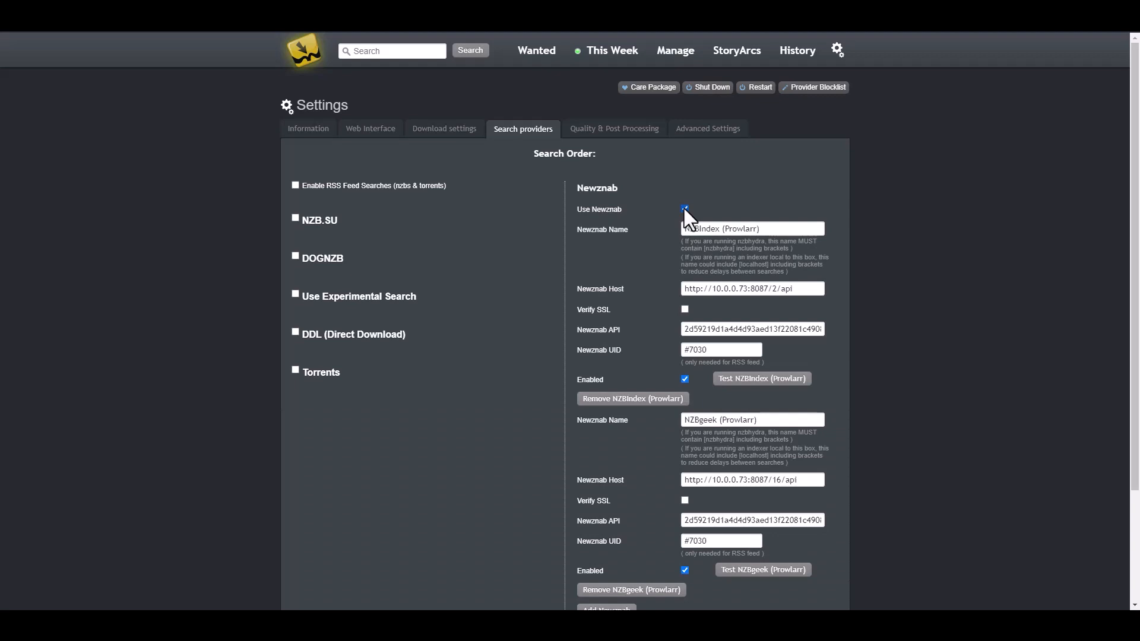
pyautogui.moveTo(775, 230); pyautogui.dragTo(675, 242)
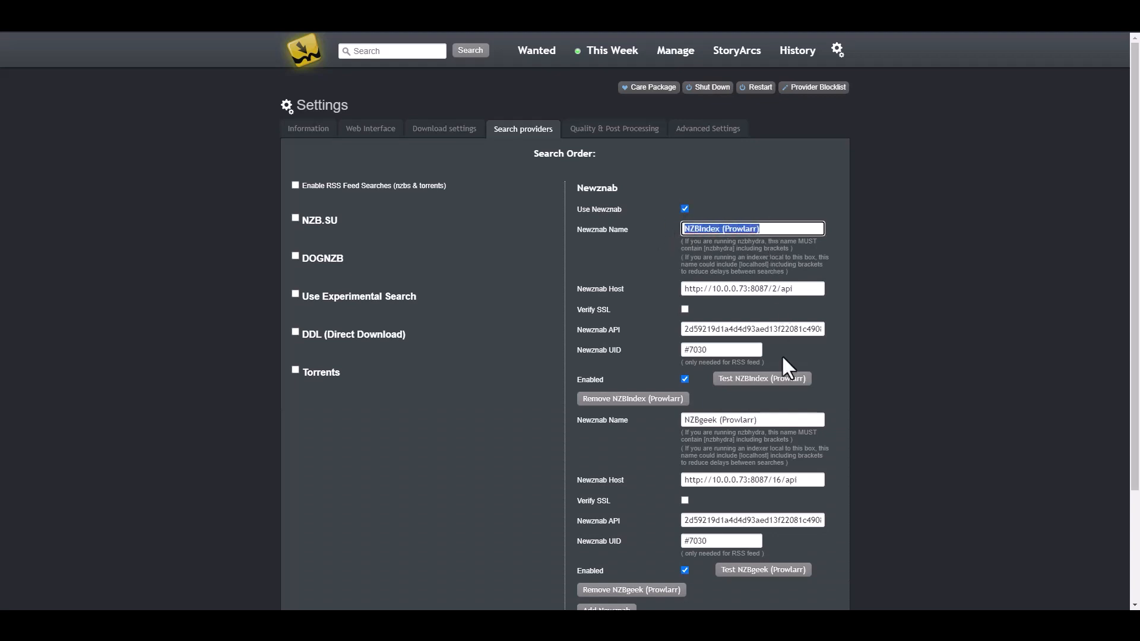
pyautogui.scroll(-2, 774, 366)
pyautogui.scroll(2, 773, 366)
pyautogui.click(935, 250)
pyautogui.rightClick(721, 421)
pyautogui.click(974, 372)
pyautogui.scroll(-1, 493, 312)
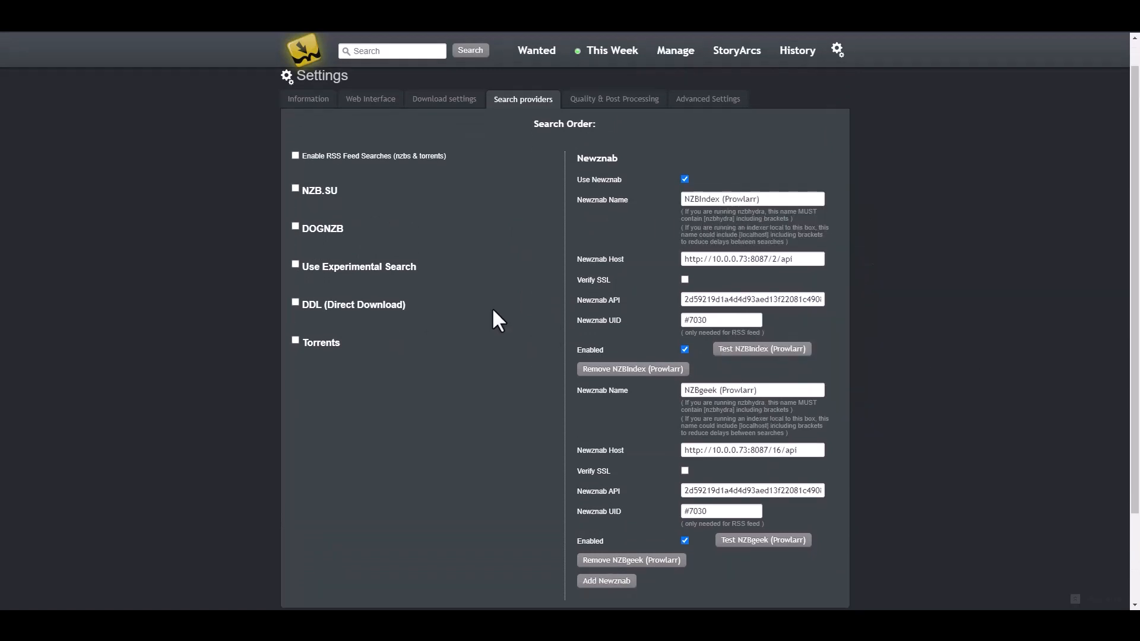
pyautogui.scroll(1, 386, 362)
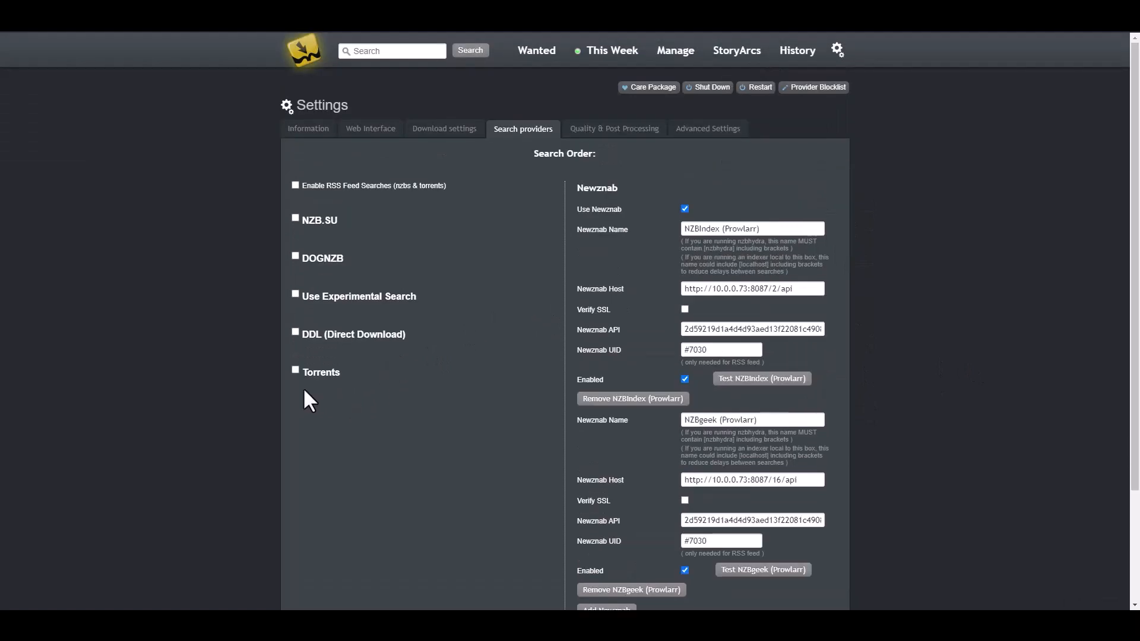
# Step: Turn on Torrents searching with Torznab enabled and save the search provider settings
pyautogui.click(295, 369)
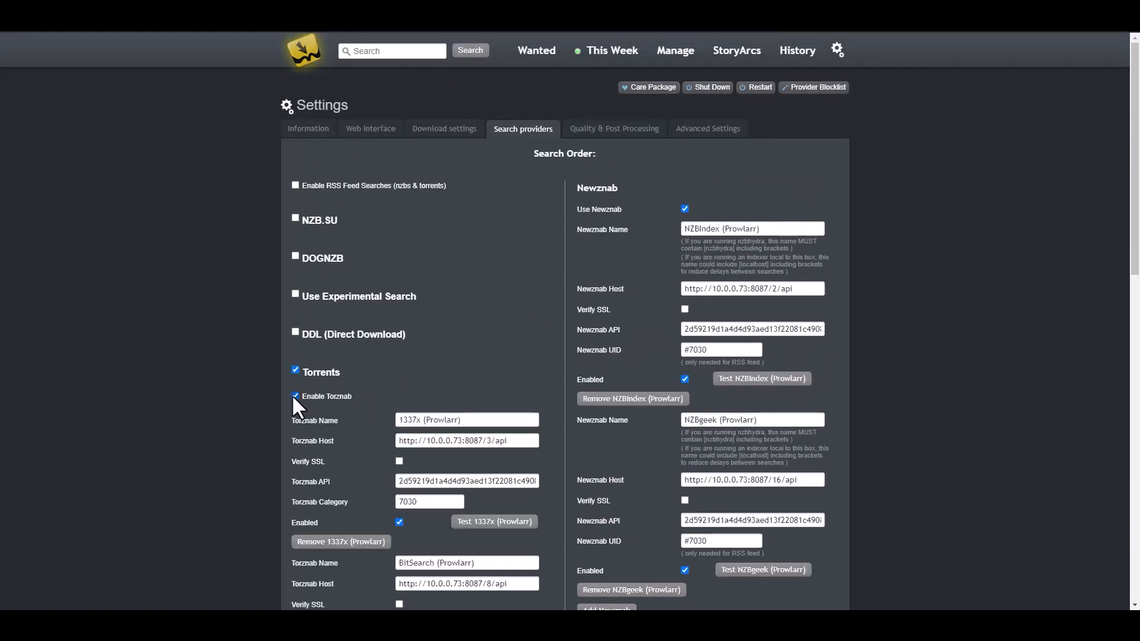
pyautogui.click(294, 395)
pyautogui.click(293, 395)
pyautogui.scroll(-7, 394, 339)
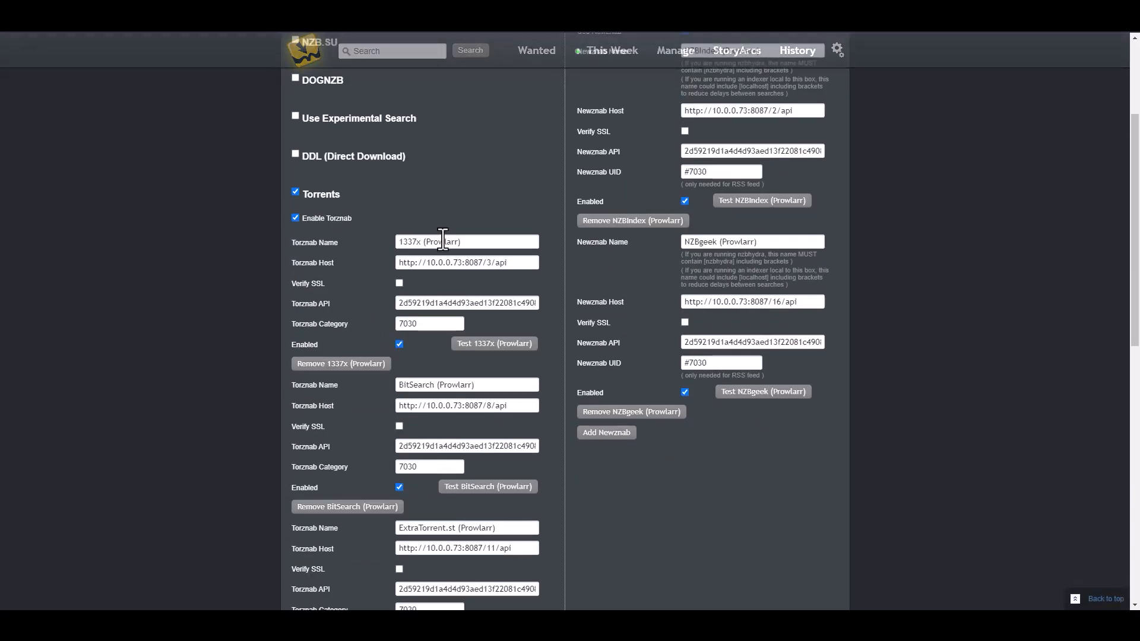
pyautogui.scroll(-5, 469, 386)
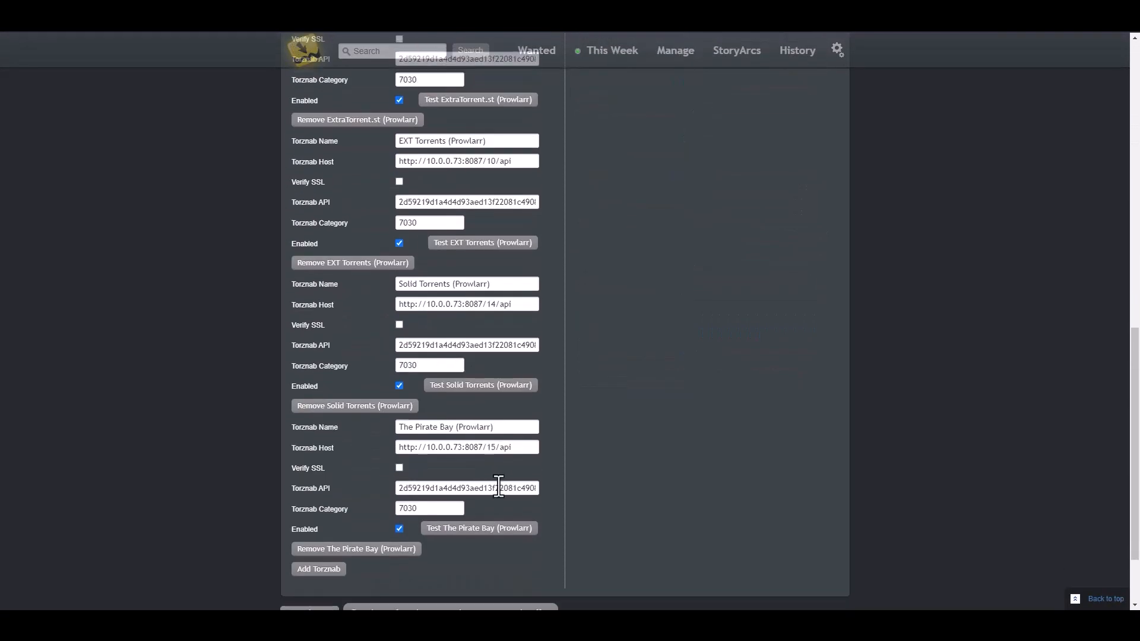
pyautogui.scroll(10, 496, 480)
pyautogui.scroll(1, 498, 484)
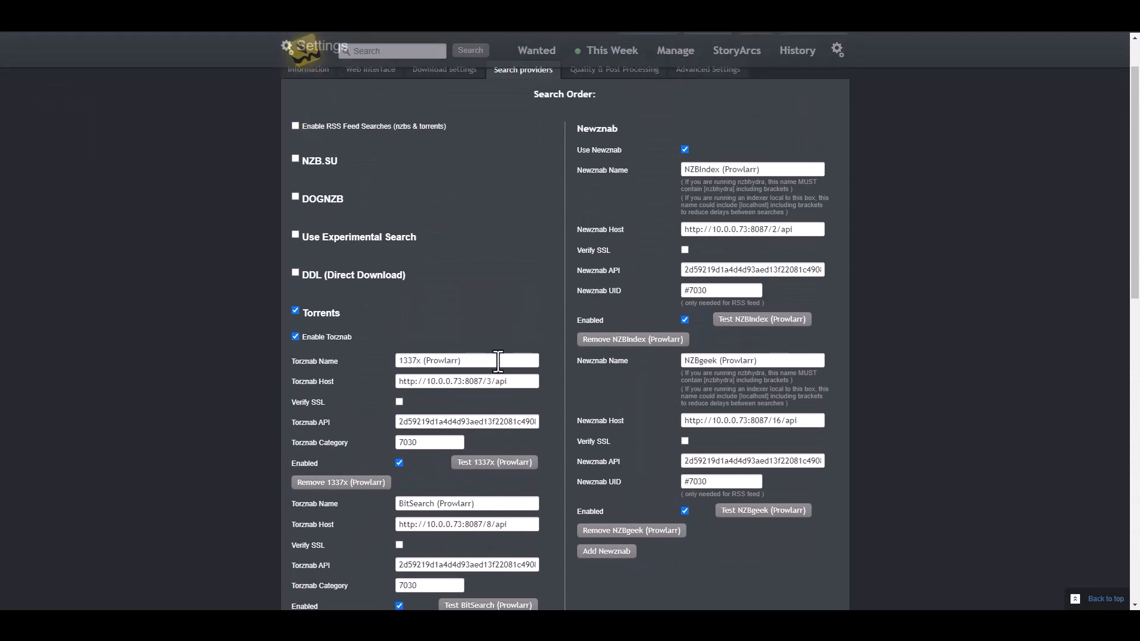
pyautogui.scroll(-13, 498, 360)
pyautogui.click(303, 516)
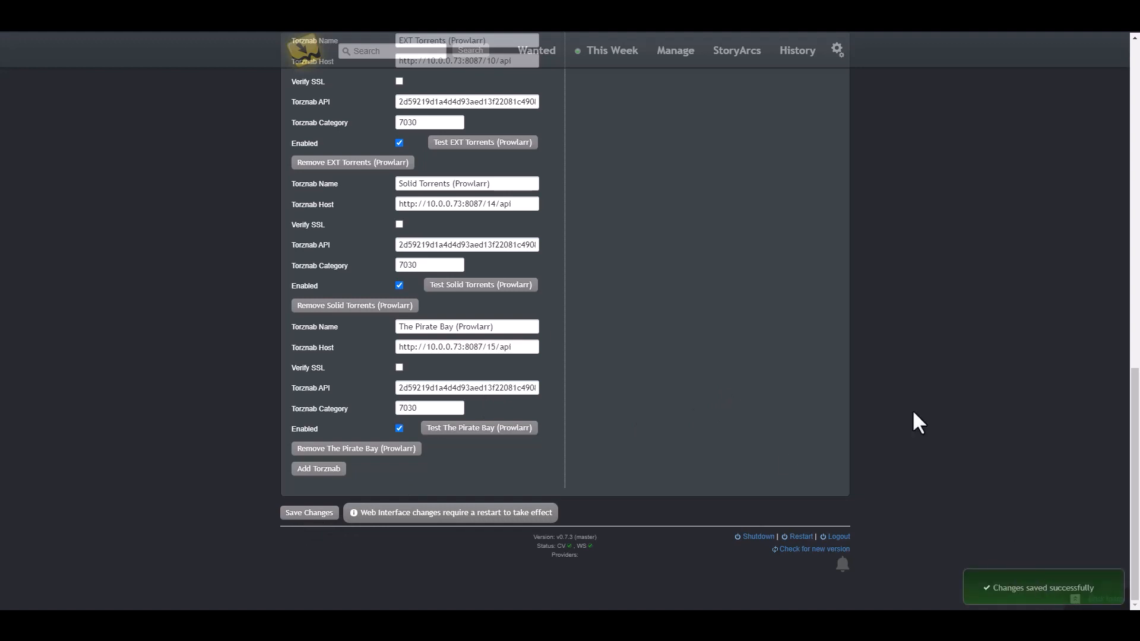
pyautogui.scroll(15, 670, 301)
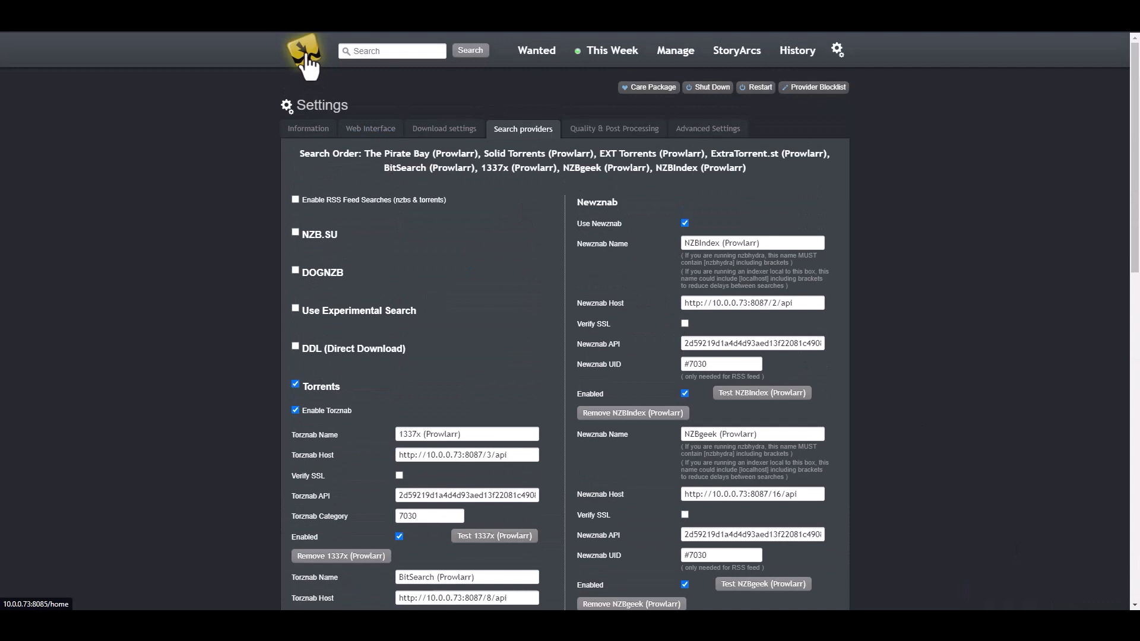
# Step: Go back to the home comic list and search for 'the walking dead'
pyautogui.click(306, 59)
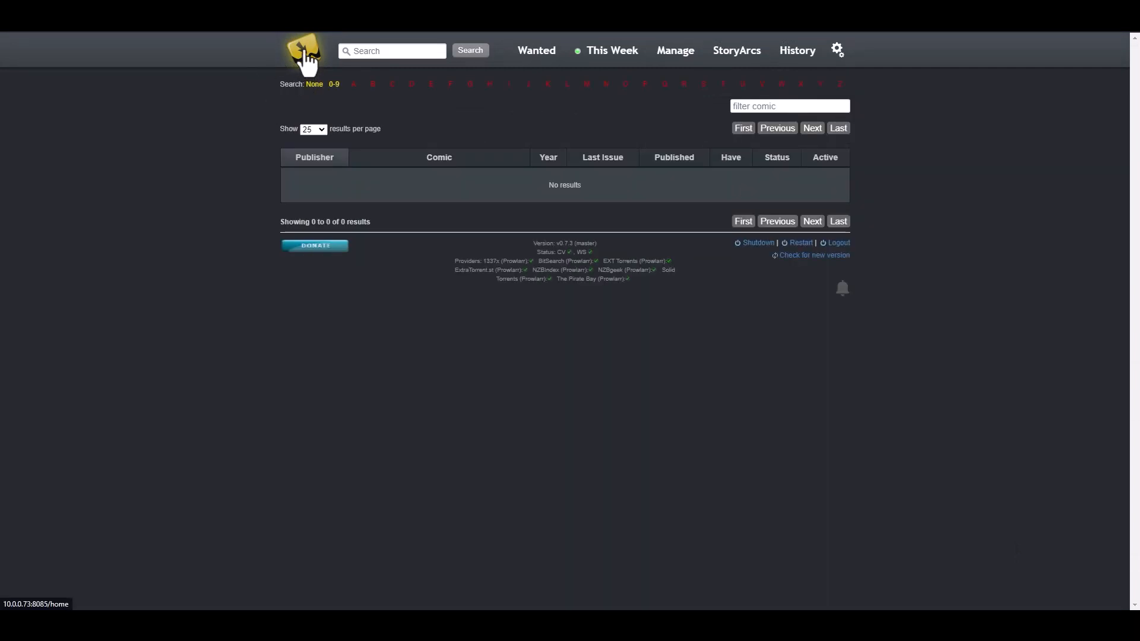
pyautogui.click(387, 51)
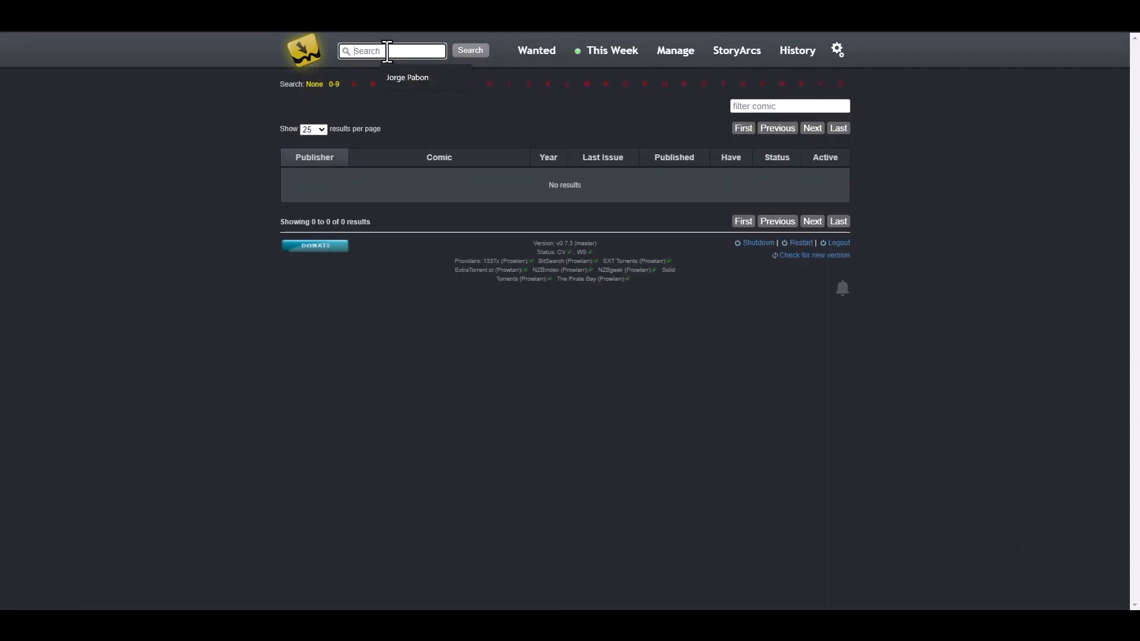
pyautogui.click(388, 52)
pyautogui.write('the walking dead')
pyautogui.click(476, 55)
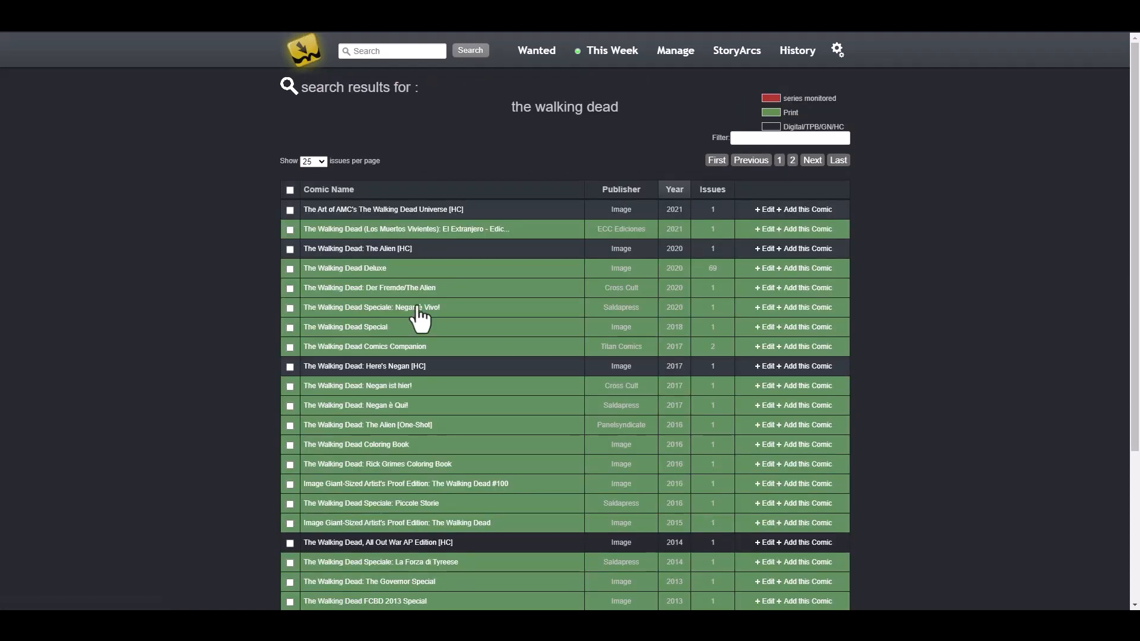
# Step: Sort the results by Issues descending so the 193-issue 2003 Image series is first
pyautogui.scroll(-5, 902, 284)
pyautogui.scroll(5, 900, 286)
pyautogui.scroll(-1, 904, 273)
pyautogui.scroll(1, 911, 271)
pyautogui.scroll(-5, 533, 305)
pyautogui.scroll(5, 534, 315)
pyautogui.click(717, 199)
pyautogui.click(715, 198)
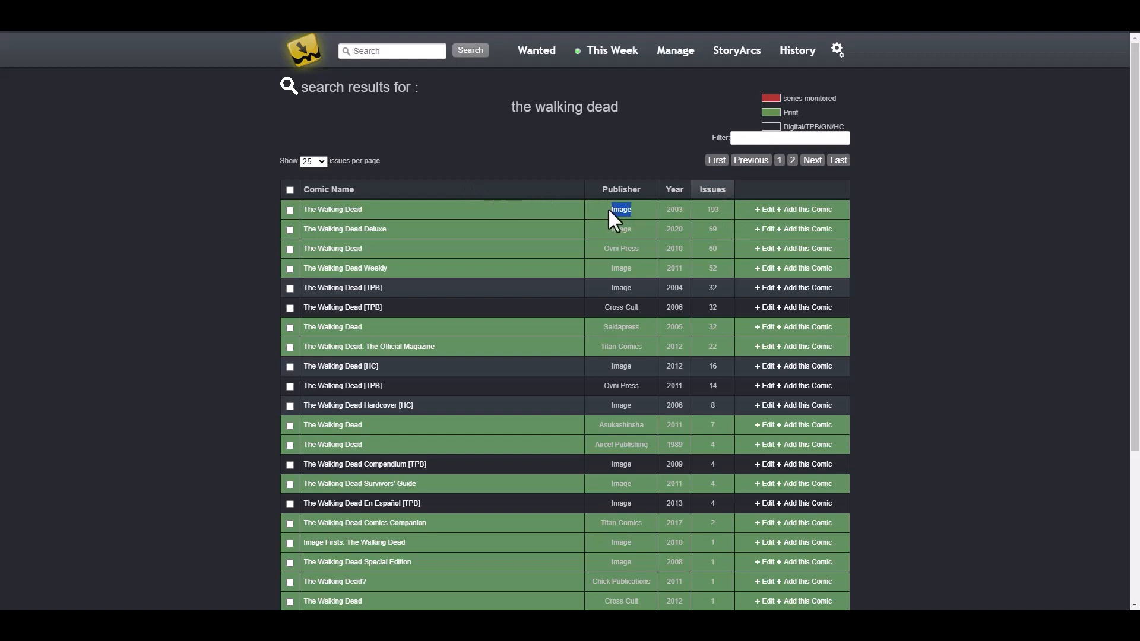
pyautogui.click(431, 155)
pyautogui.click(209, 214)
# Step: Go back to the home list and open The Walking Dead (2003) page, browsing its 118 Wanted issues
pyautogui.click(306, 56)
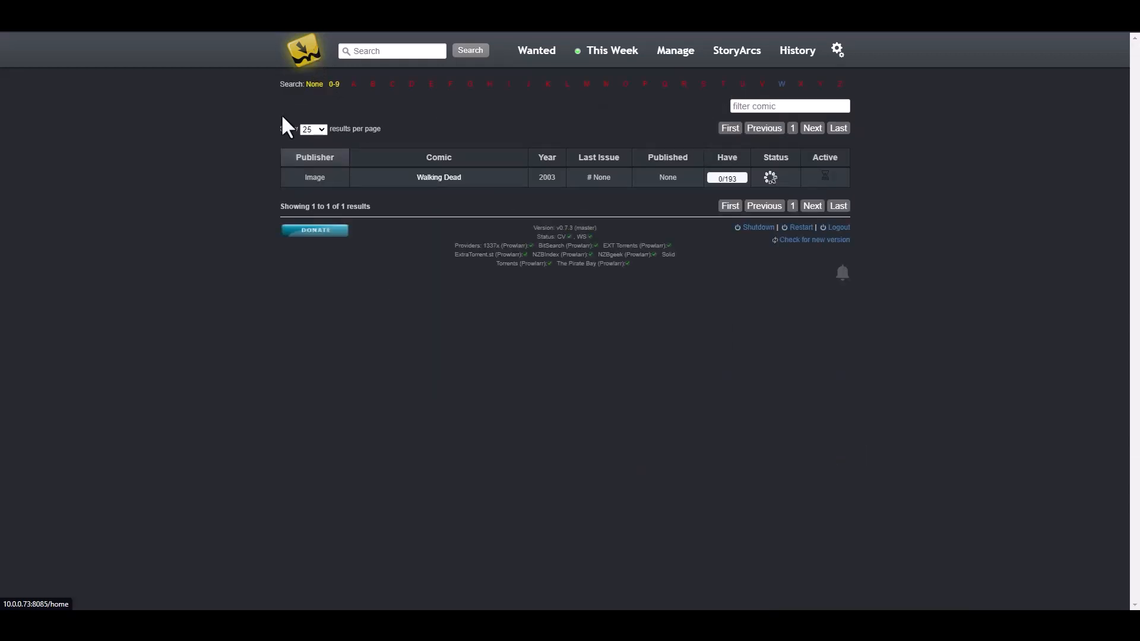
pyautogui.click(438, 178)
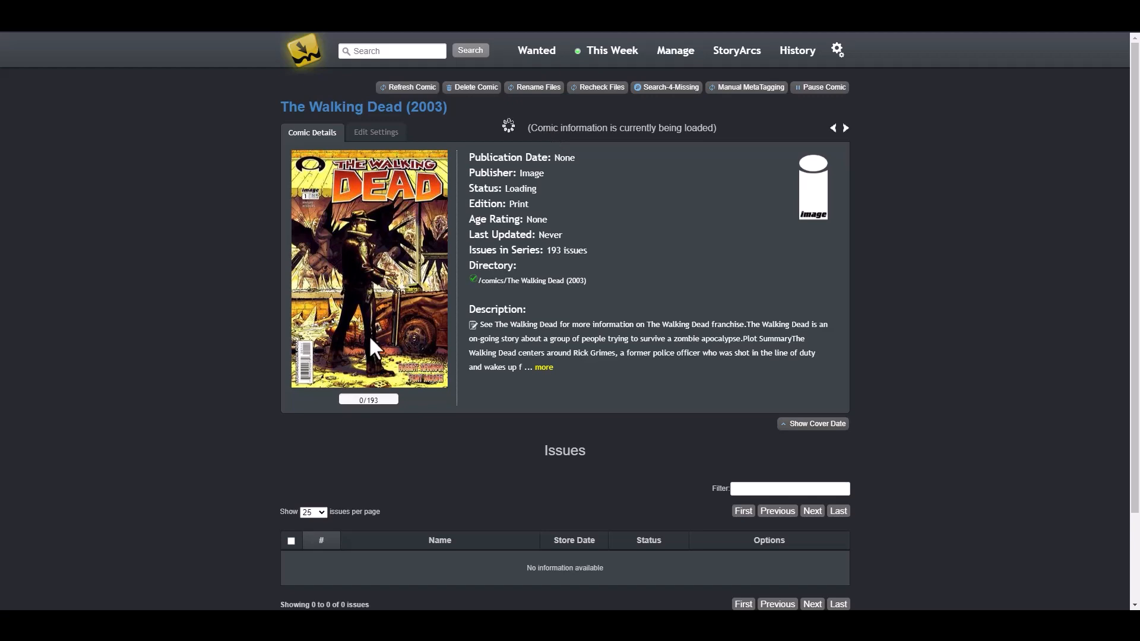
pyautogui.scroll(-2, 498, 457)
pyautogui.scroll(2, 535, 475)
pyautogui.scroll(-2, 537, 475)
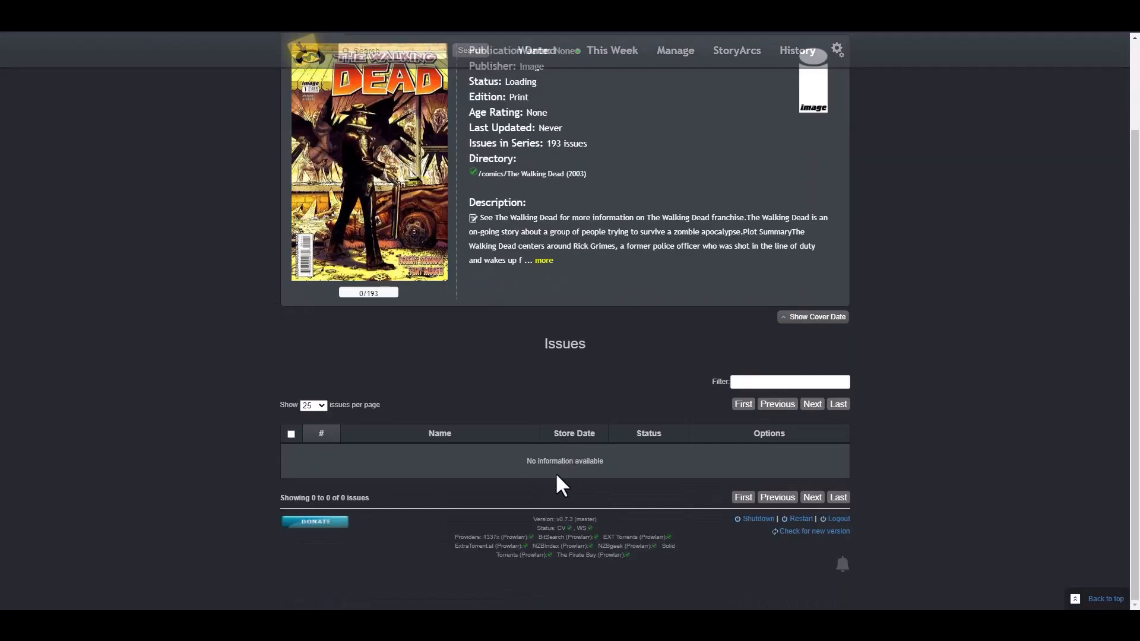
pyautogui.scroll(2, 558, 474)
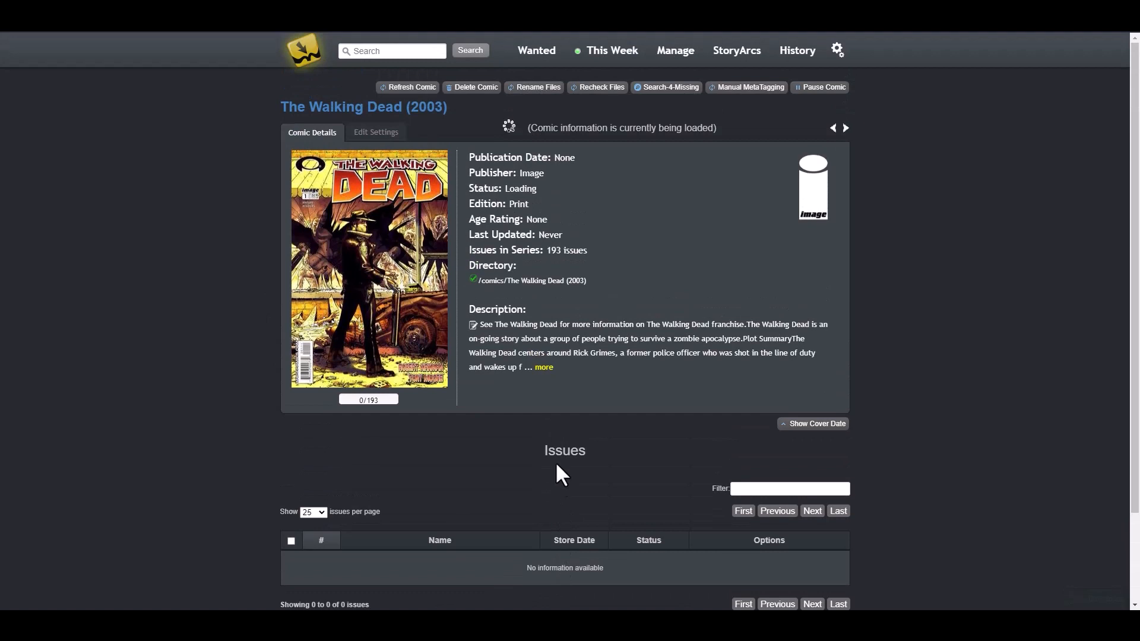
pyautogui.scroll(-2, 559, 464)
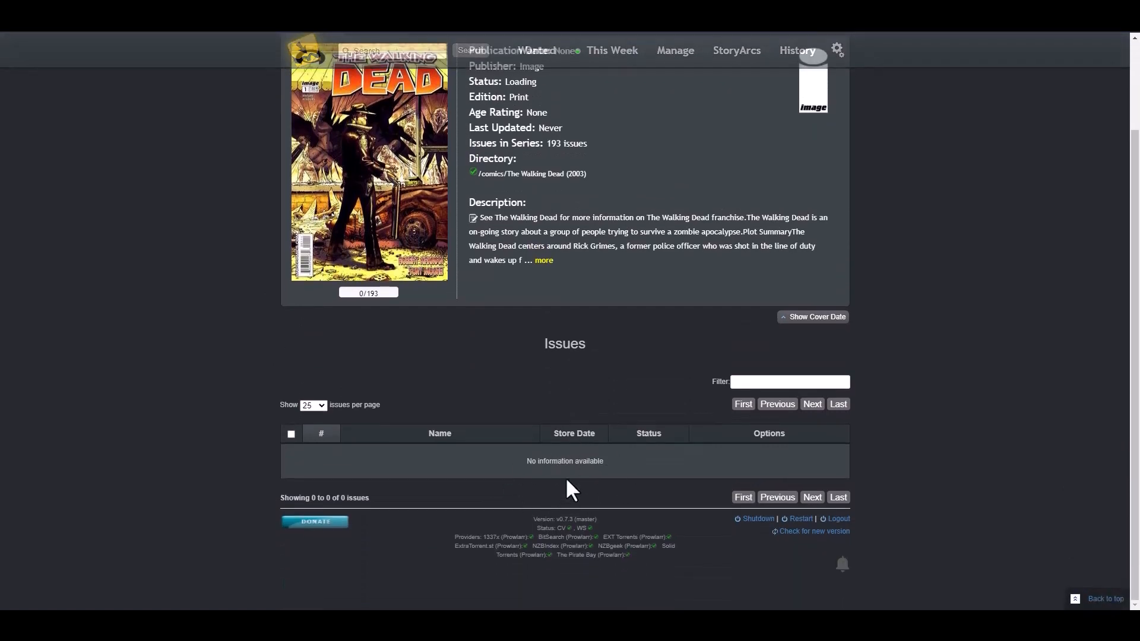
pyautogui.scroll(2, 582, 458)
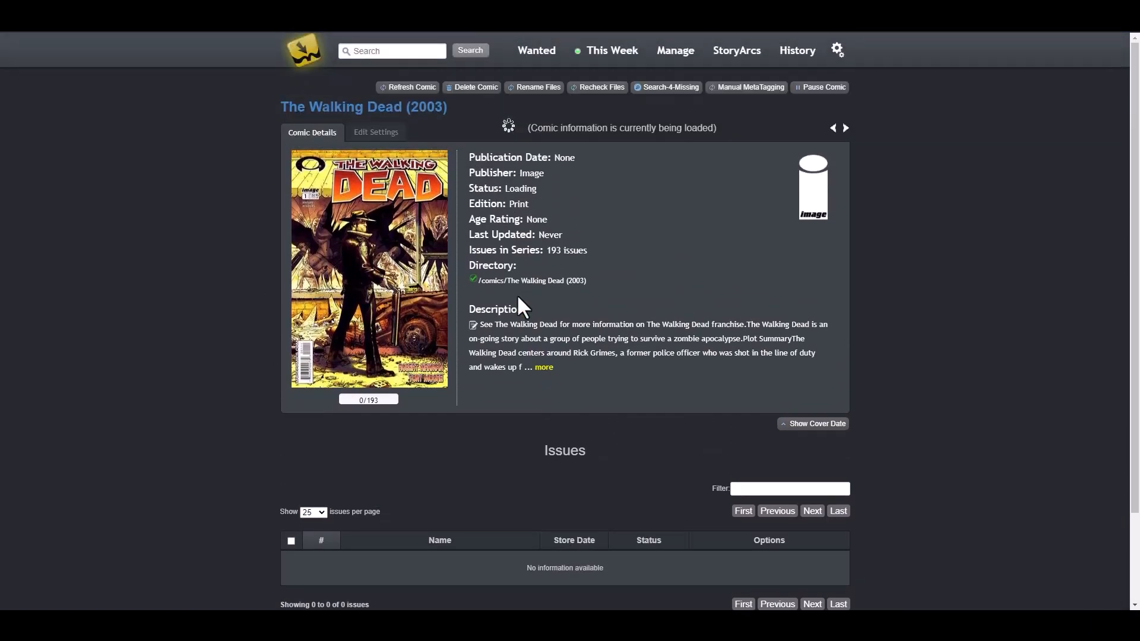
pyautogui.scroll(-2, 605, 316)
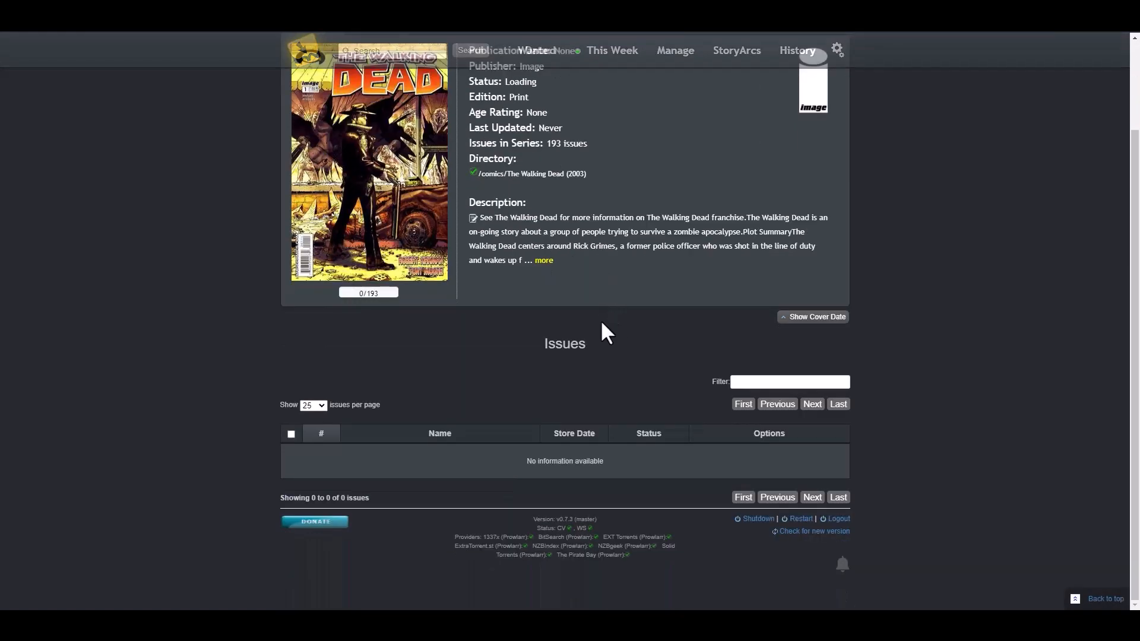
pyautogui.scroll(2, 601, 319)
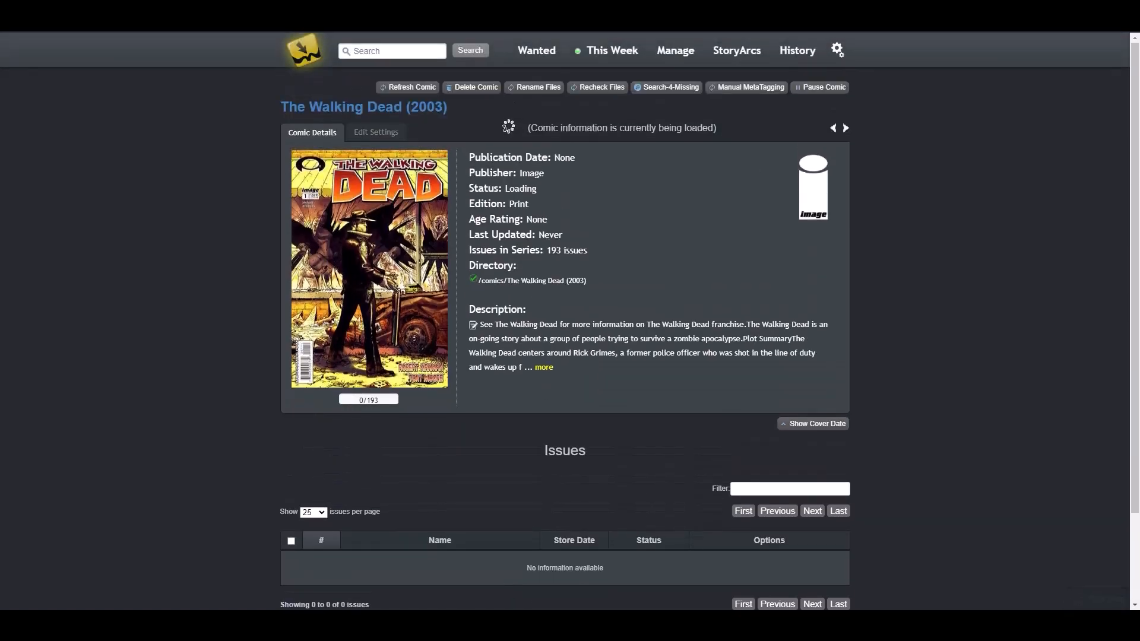
pyautogui.scroll(-7, 981, 307)
pyautogui.scroll(-6, 855, 349)
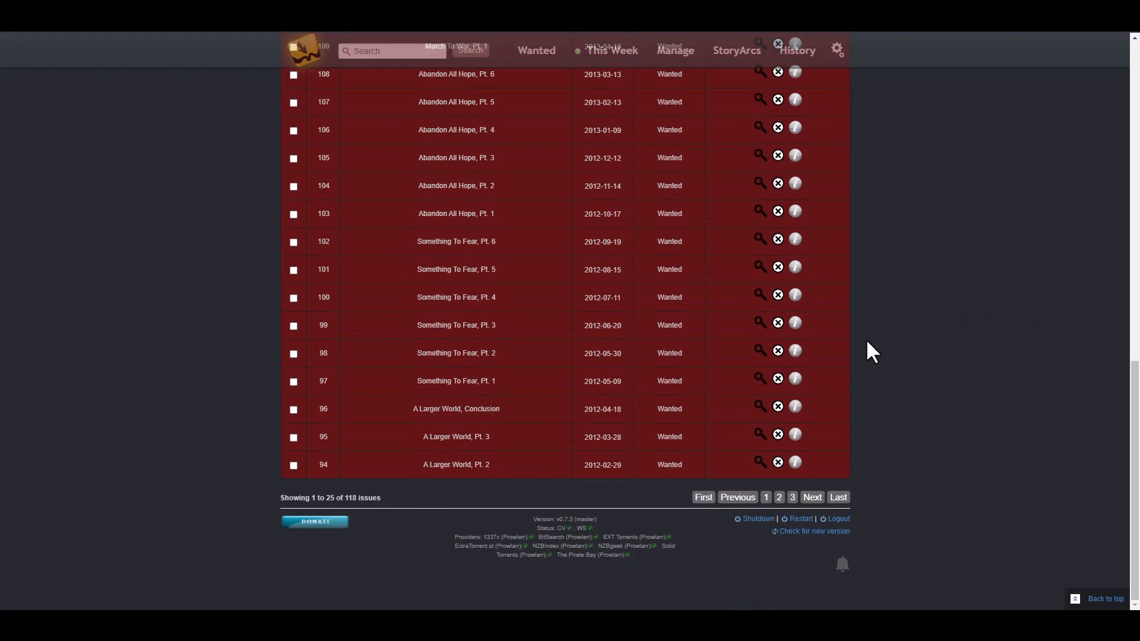
# Step: Page through The Walking Dead issue list to the last page and back to First
pyautogui.scroll(7, 871, 344)
pyautogui.scroll(3, 876, 343)
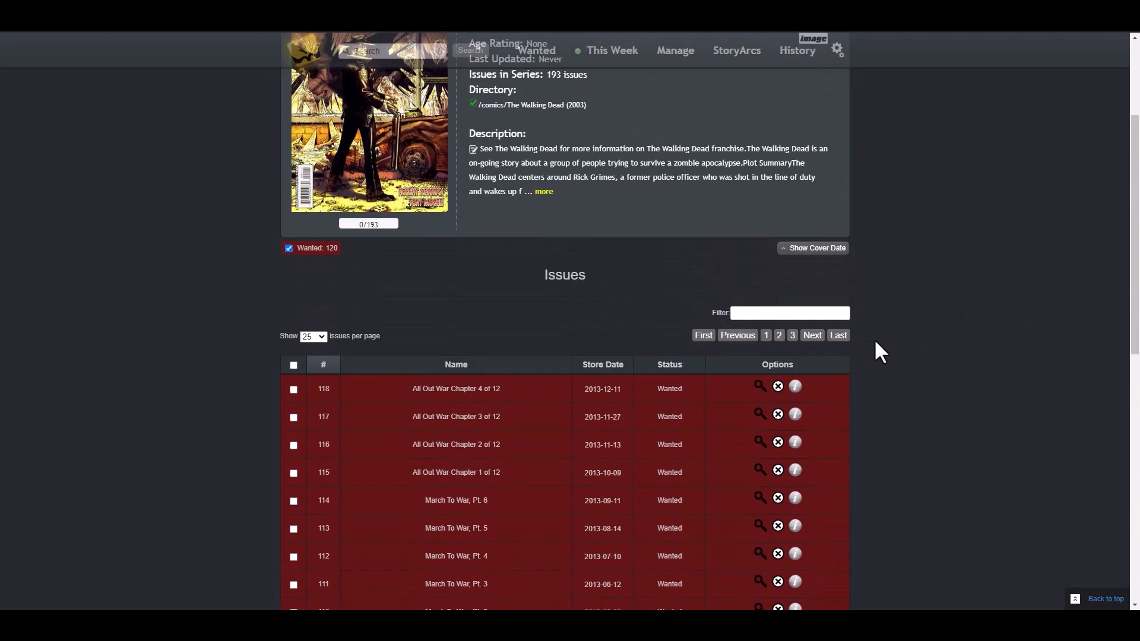
pyautogui.scroll(-3, 889, 344)
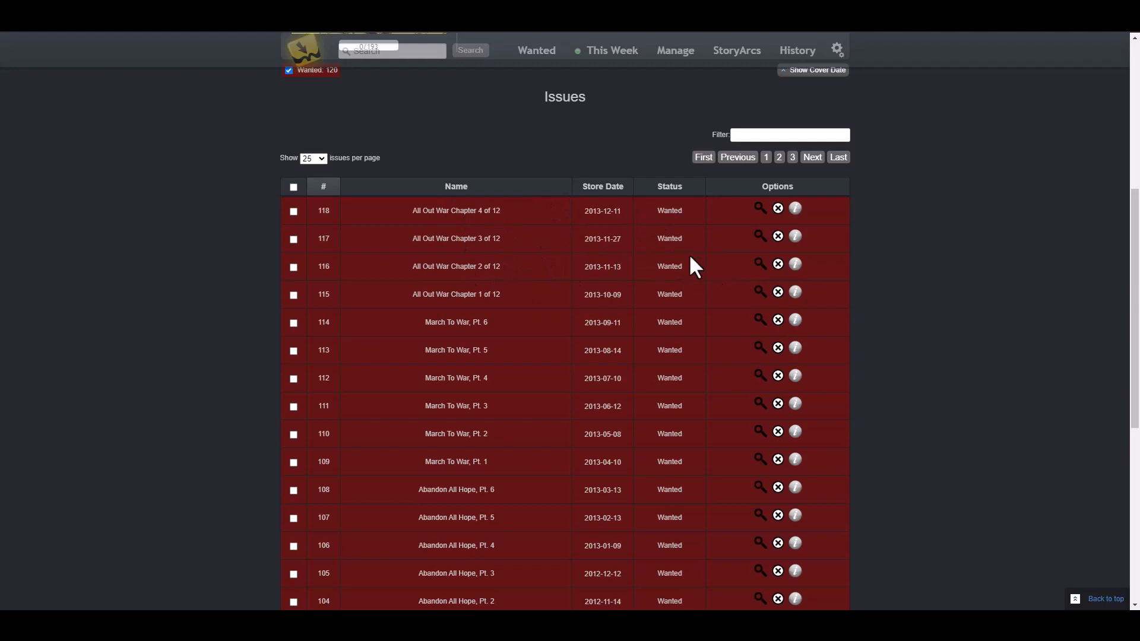
pyautogui.scroll(-6, 946, 320)
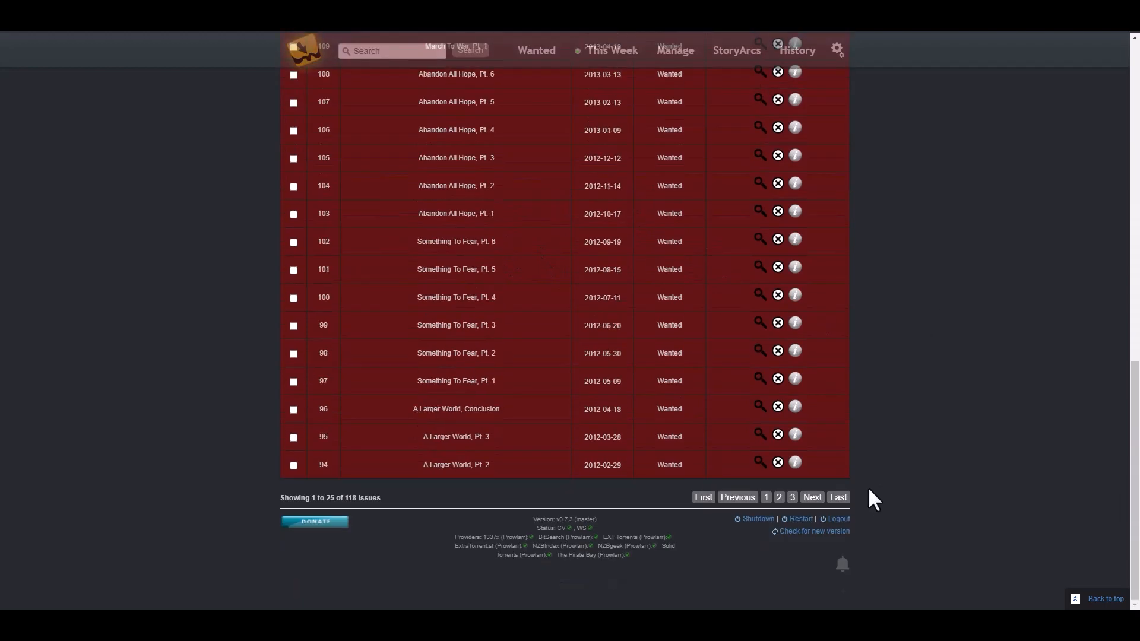
pyautogui.click(838, 497)
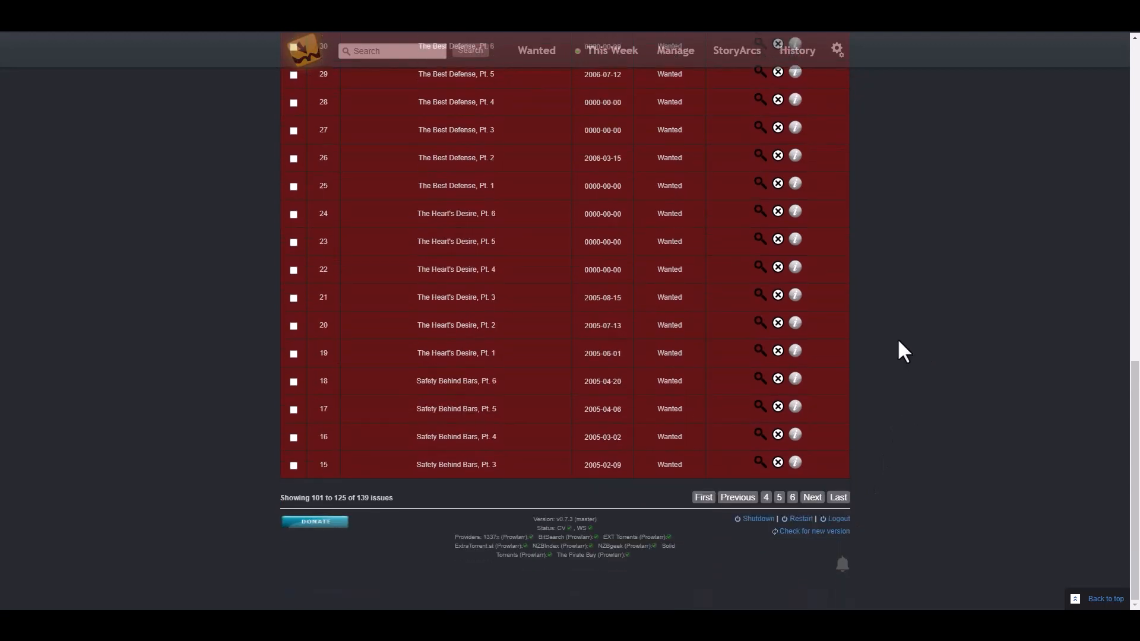
pyautogui.click(842, 504)
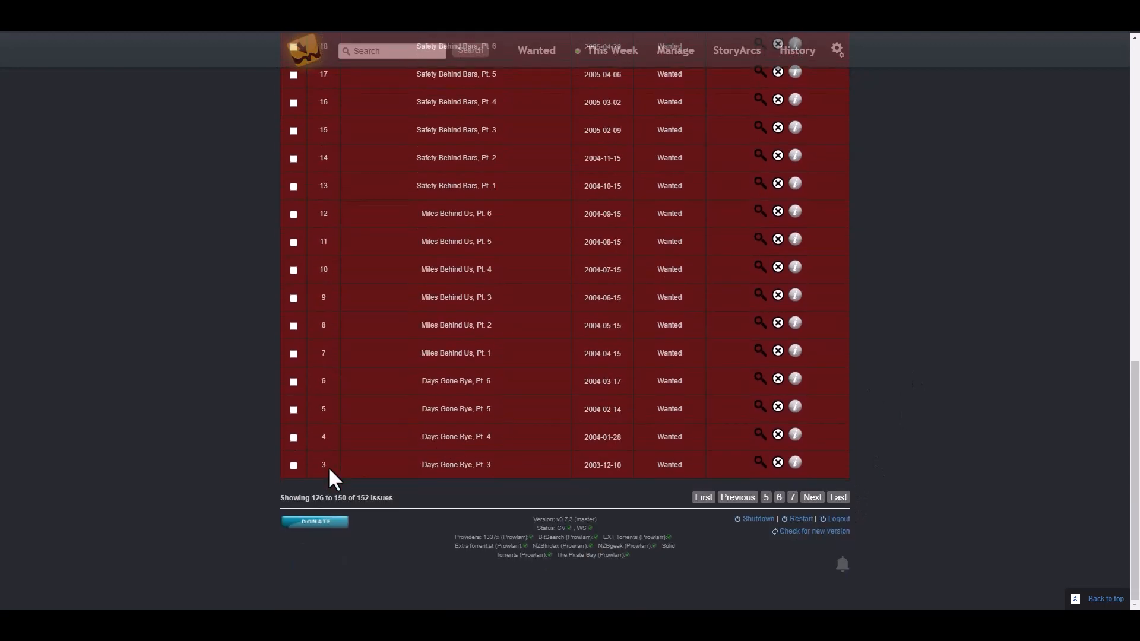
pyautogui.click(838, 498)
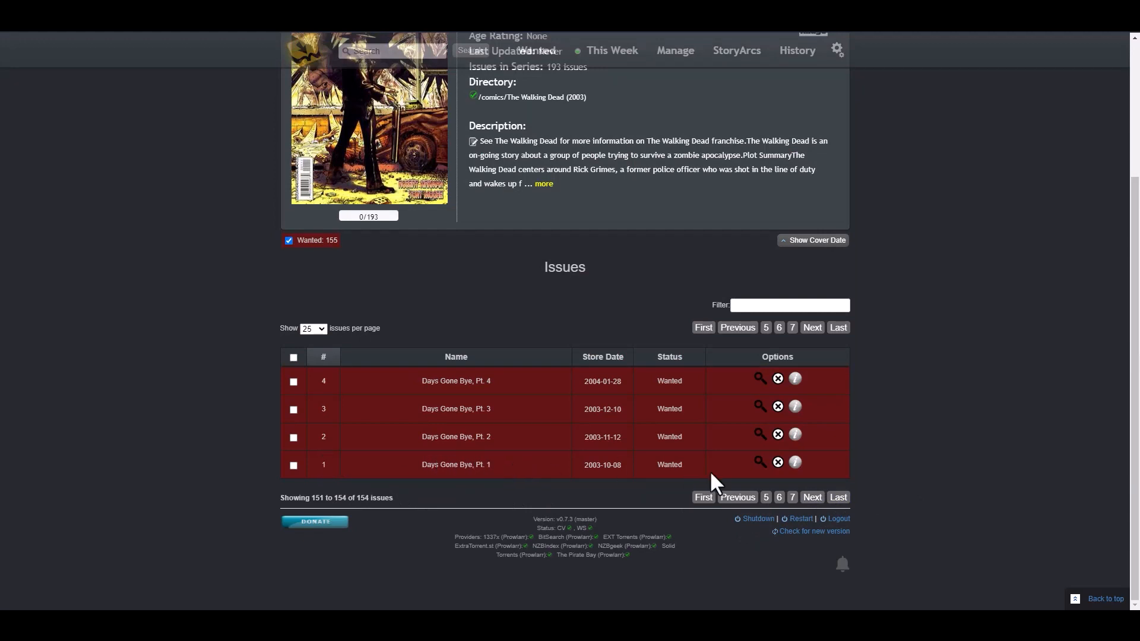
pyautogui.click(704, 498)
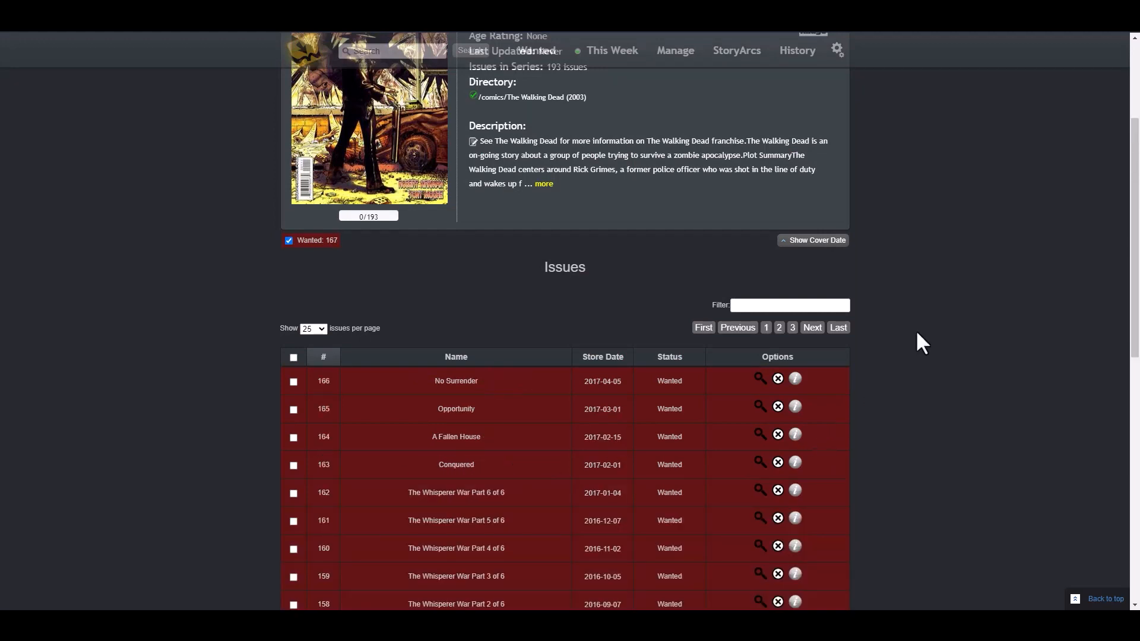
# Step: Scroll the issue list to confirm all 193 issues are marked Wanted
pyautogui.scroll(-1, 921, 321)
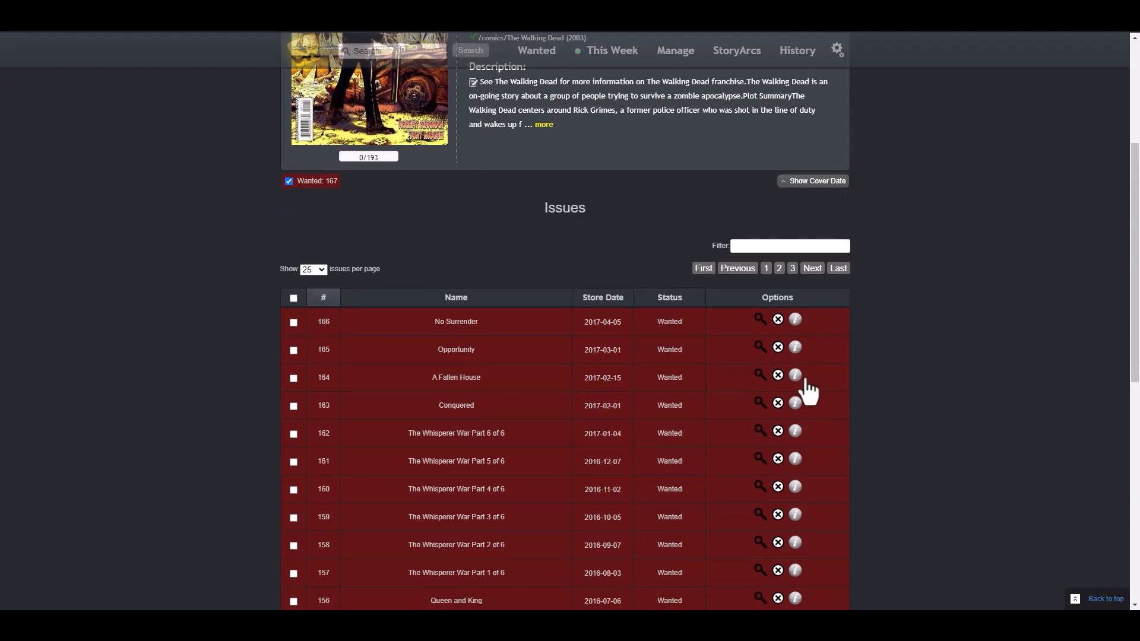
pyautogui.scroll(4, 899, 362)
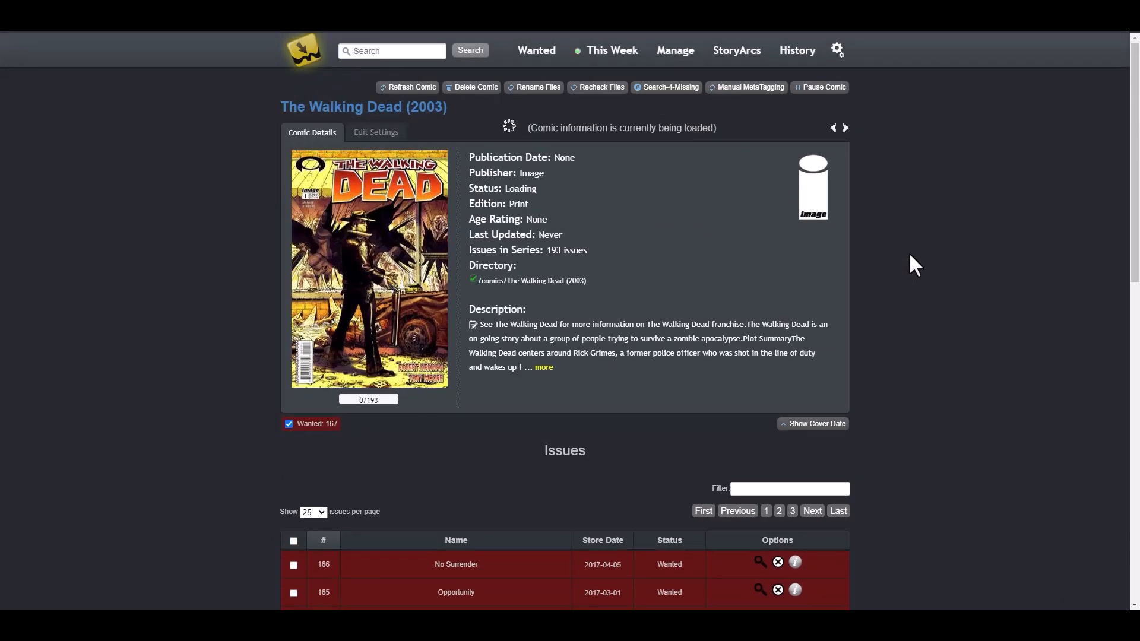
pyautogui.scroll(-3, 886, 241)
pyautogui.scroll(3, 911, 254)
pyautogui.scroll(-4, 453, 331)
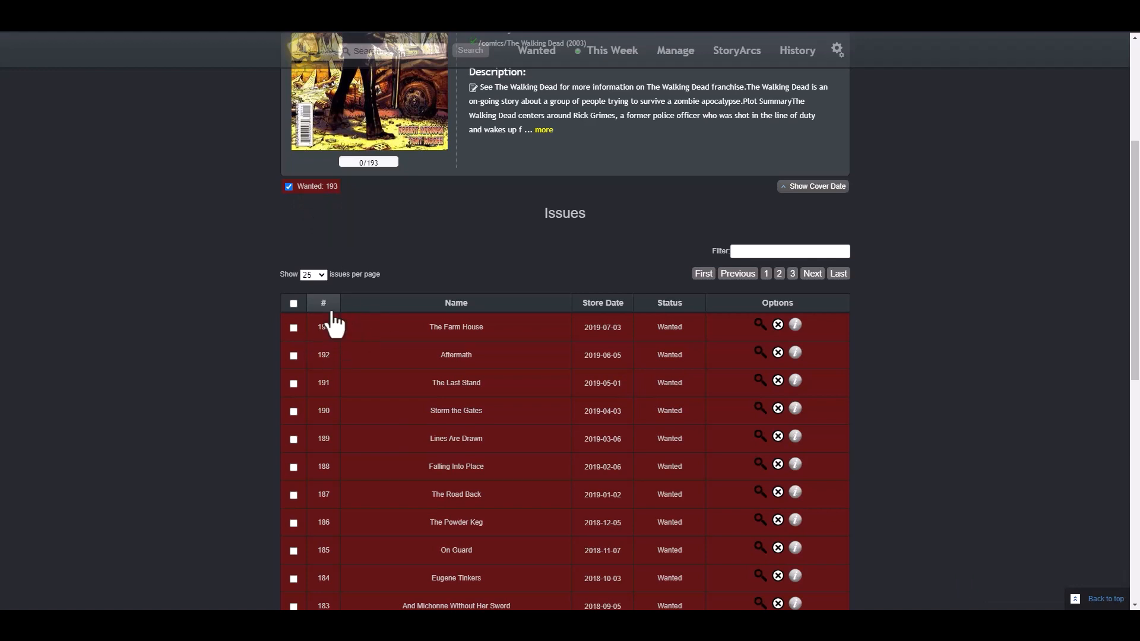
pyautogui.scroll(4, 209, 280)
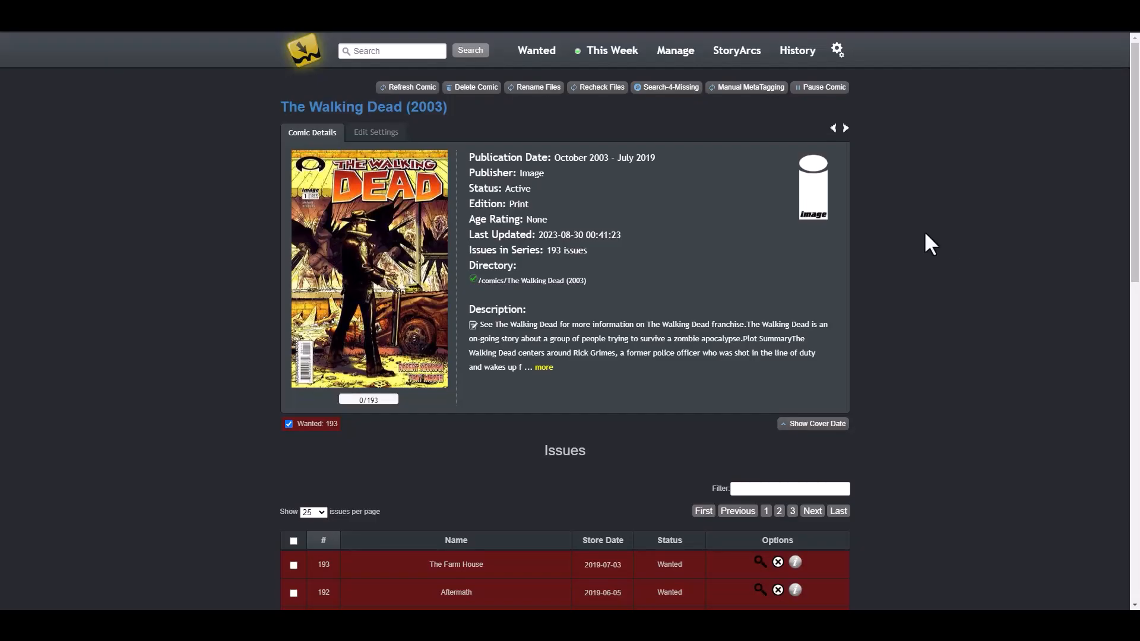
pyautogui.scroll(-10, 910, 230)
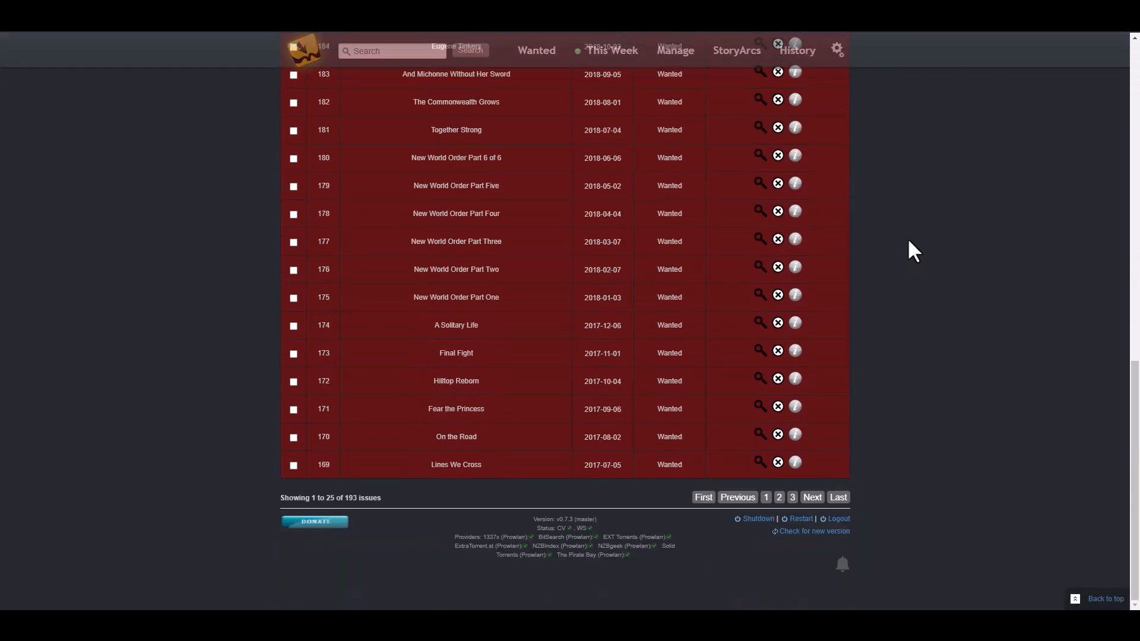
pyautogui.scroll(10, 908, 237)
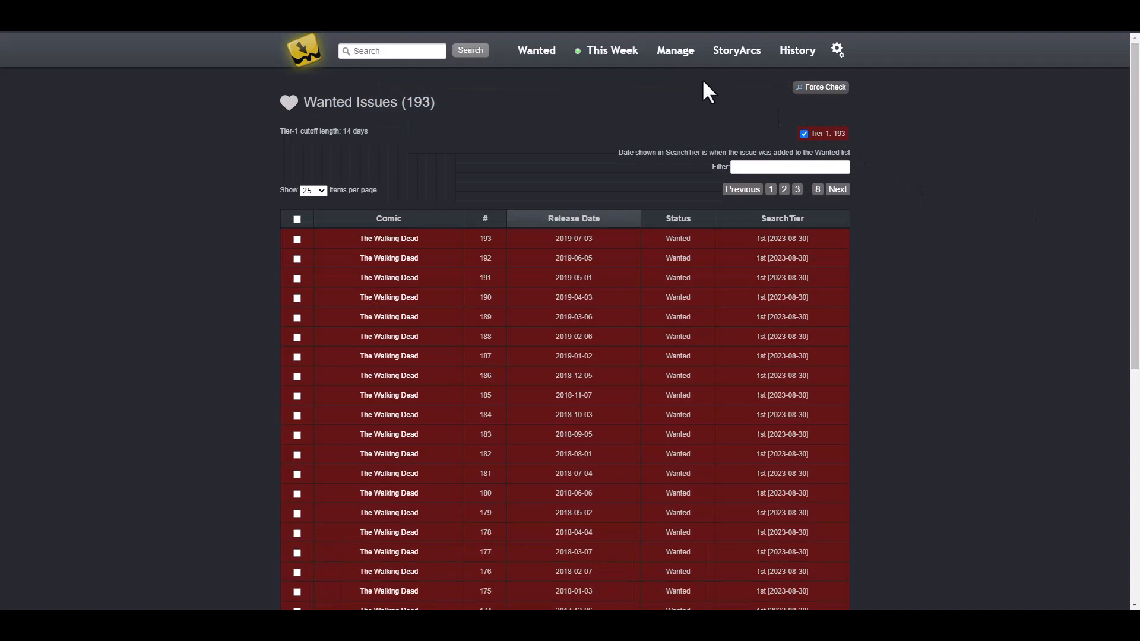
pyautogui.click(678, 57)
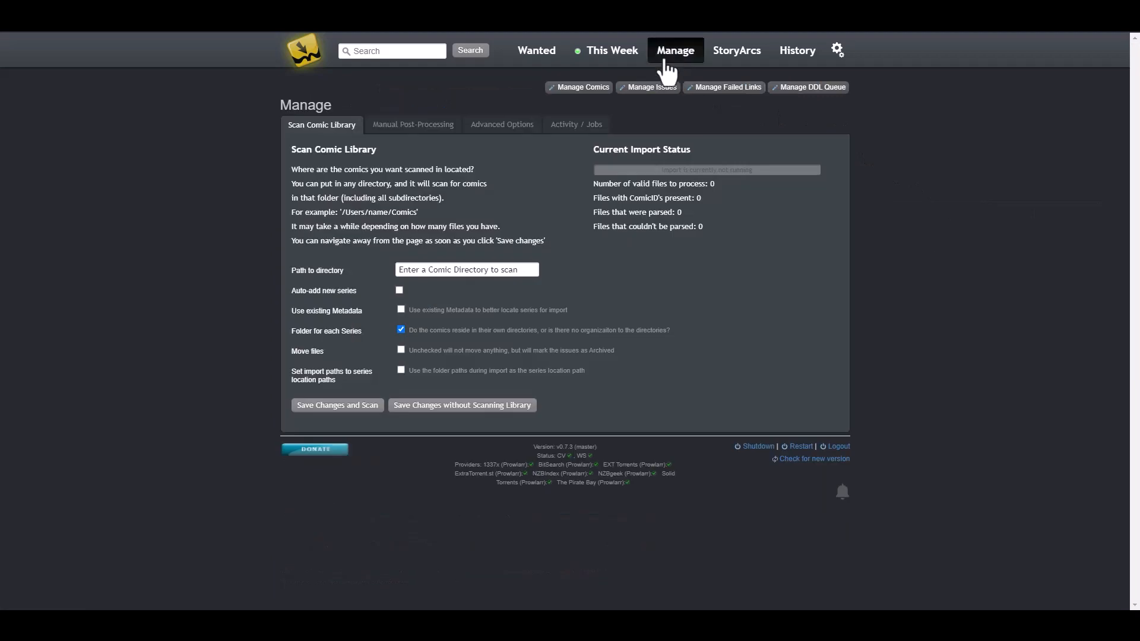
pyautogui.click(576, 124)
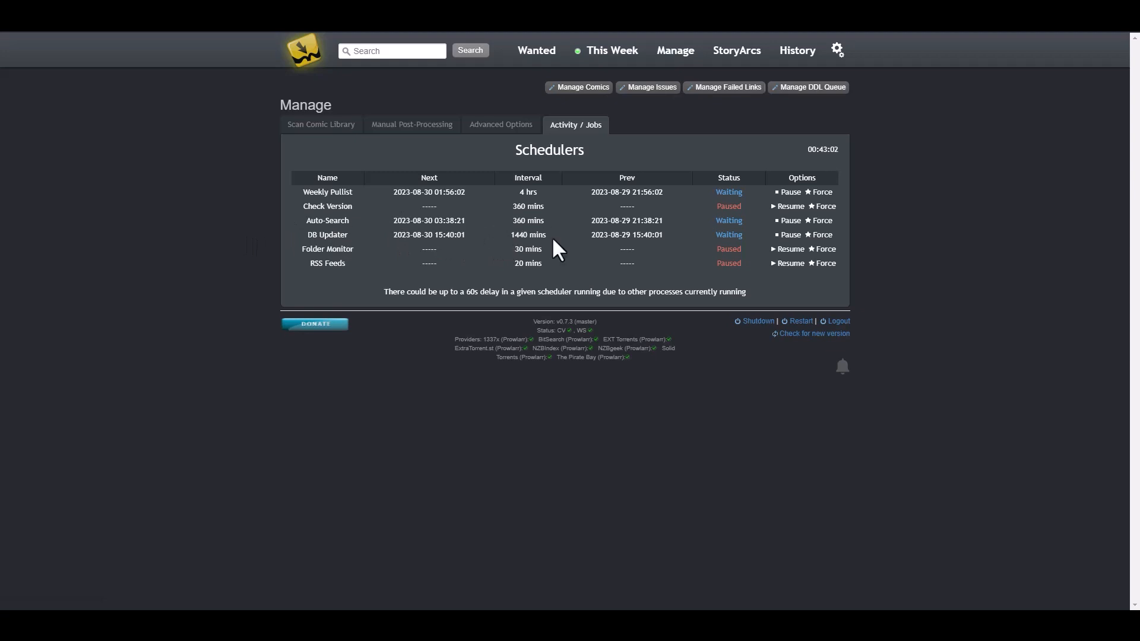
pyautogui.moveTo(548, 222); pyautogui.dragTo(295, 231)
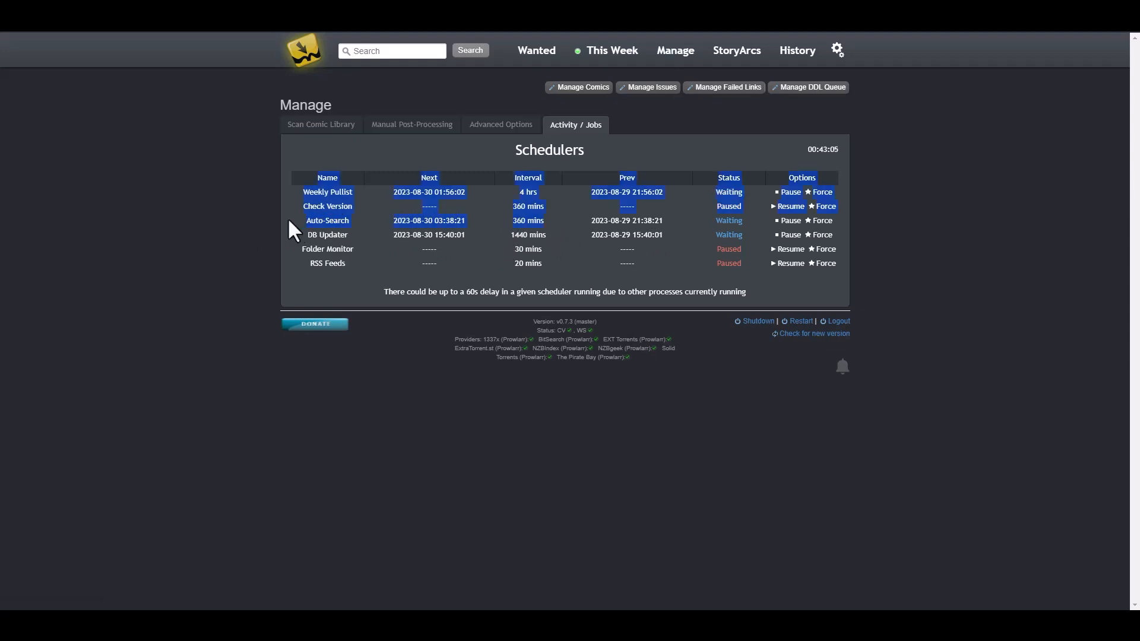
pyautogui.click(519, 224)
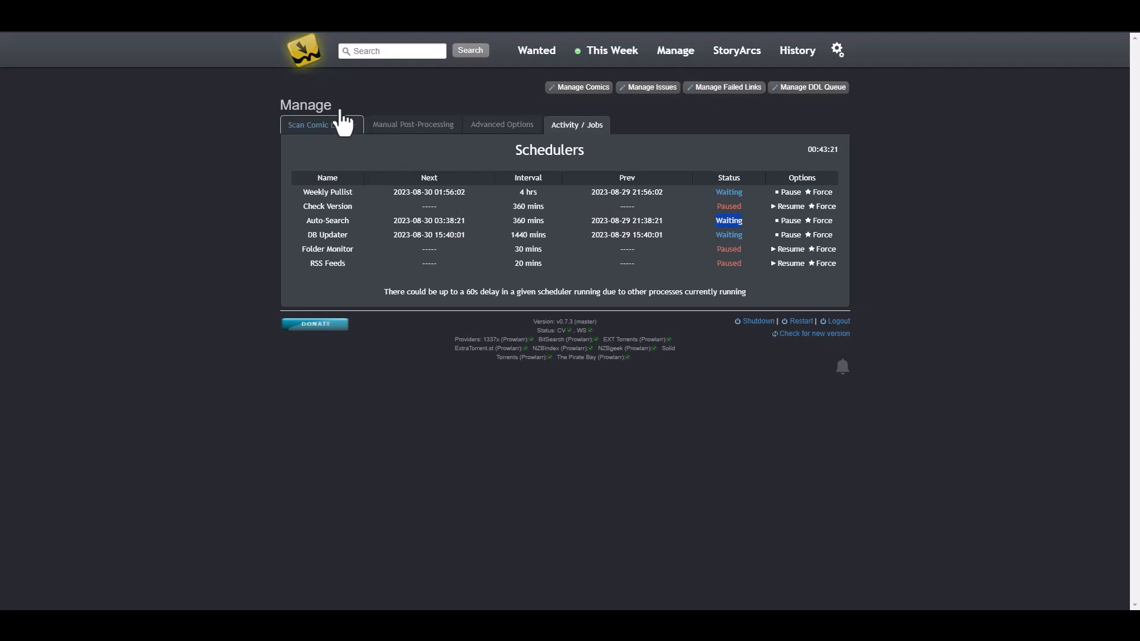
# Step: Open The Walking Dead series page and sort its issues by number, lowest first
pyautogui.click(306, 54)
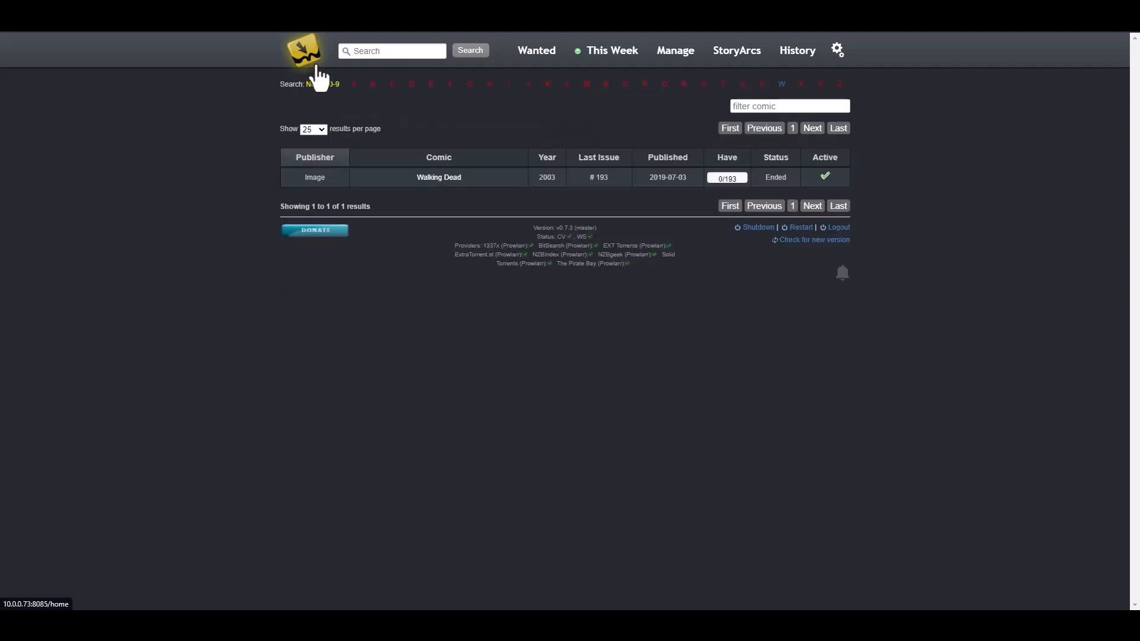
pyautogui.click(430, 189)
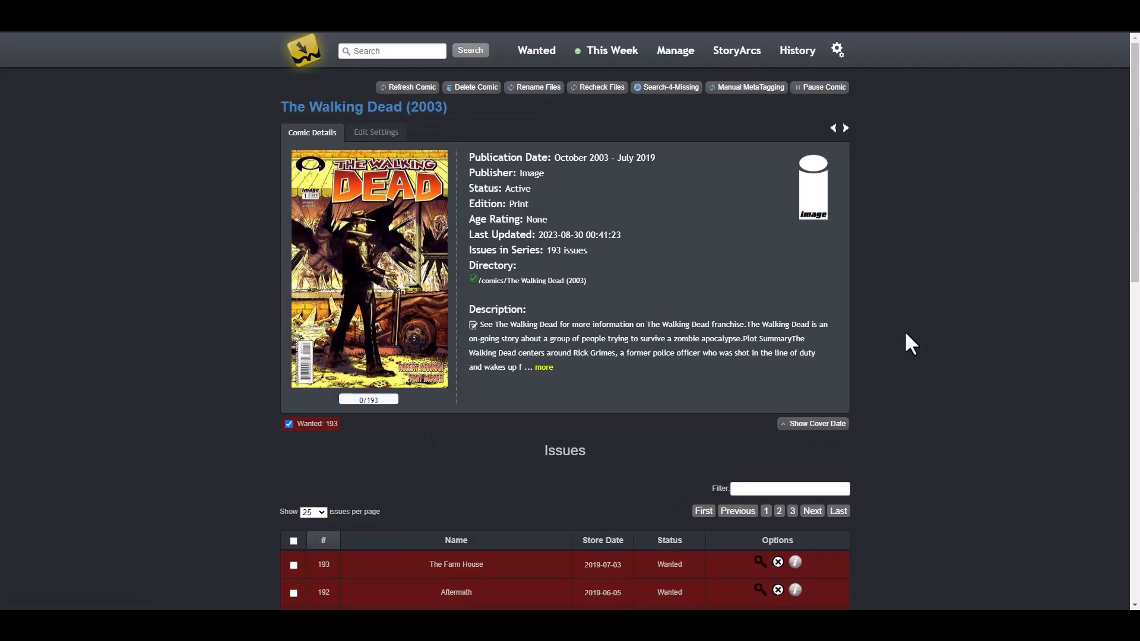
pyautogui.scroll(-10, 904, 326)
pyautogui.scroll(12, 904, 333)
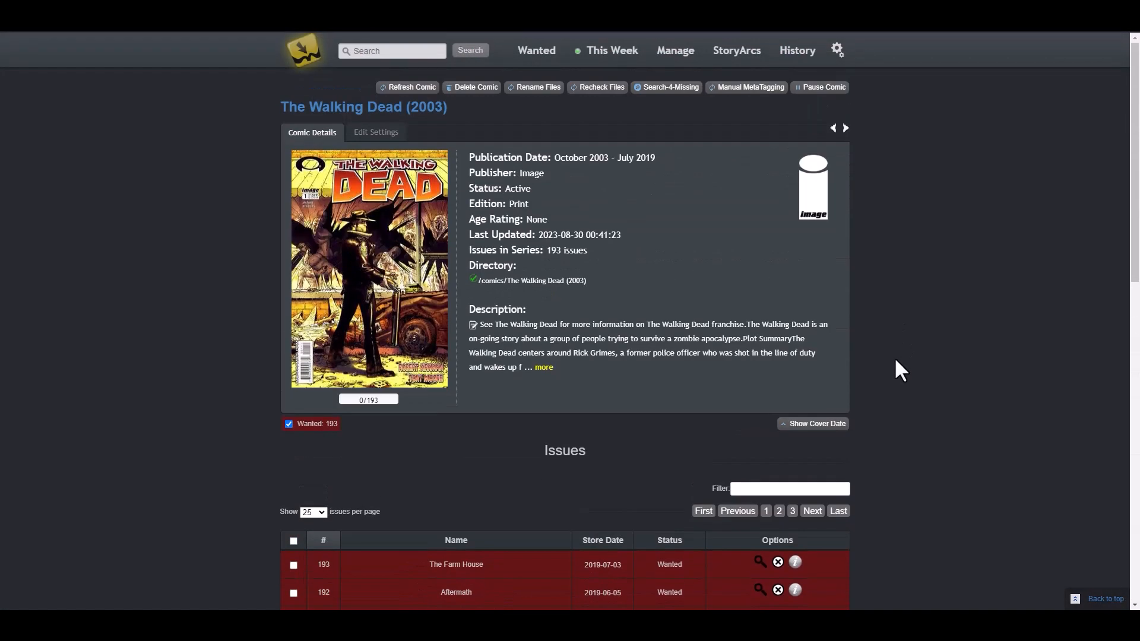
pyautogui.scroll(-4, 901, 350)
pyautogui.click(321, 304)
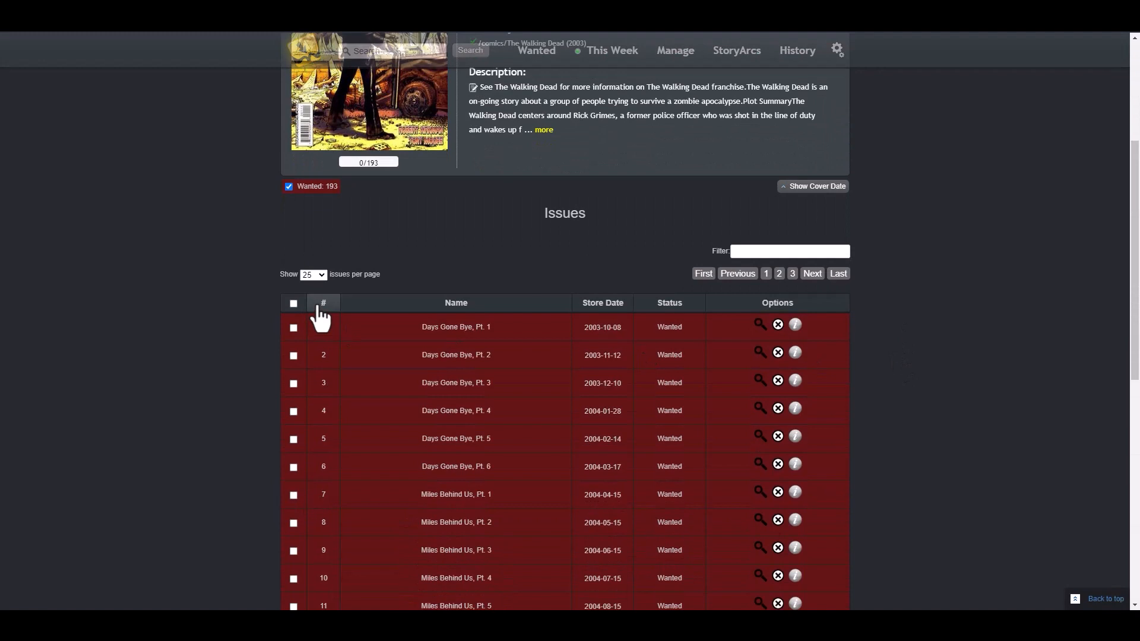
pyautogui.scroll(-2, 210, 259)
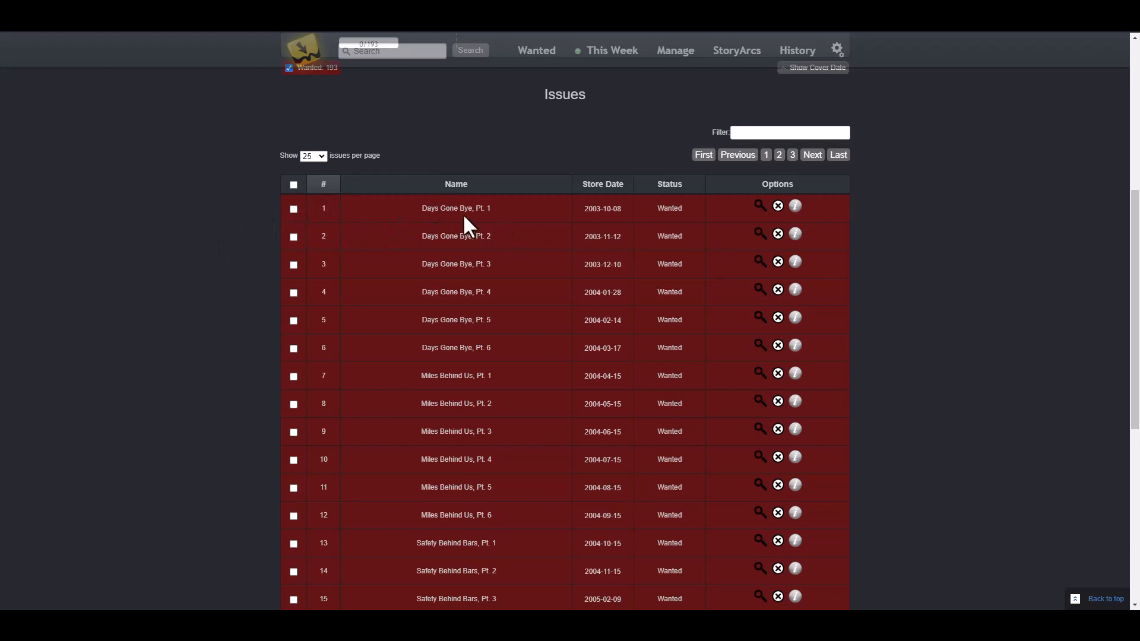
# Step: Search for issue 1, confirm the snatch in History, and select its torrent in qBittorrent
pyautogui.click(761, 206)
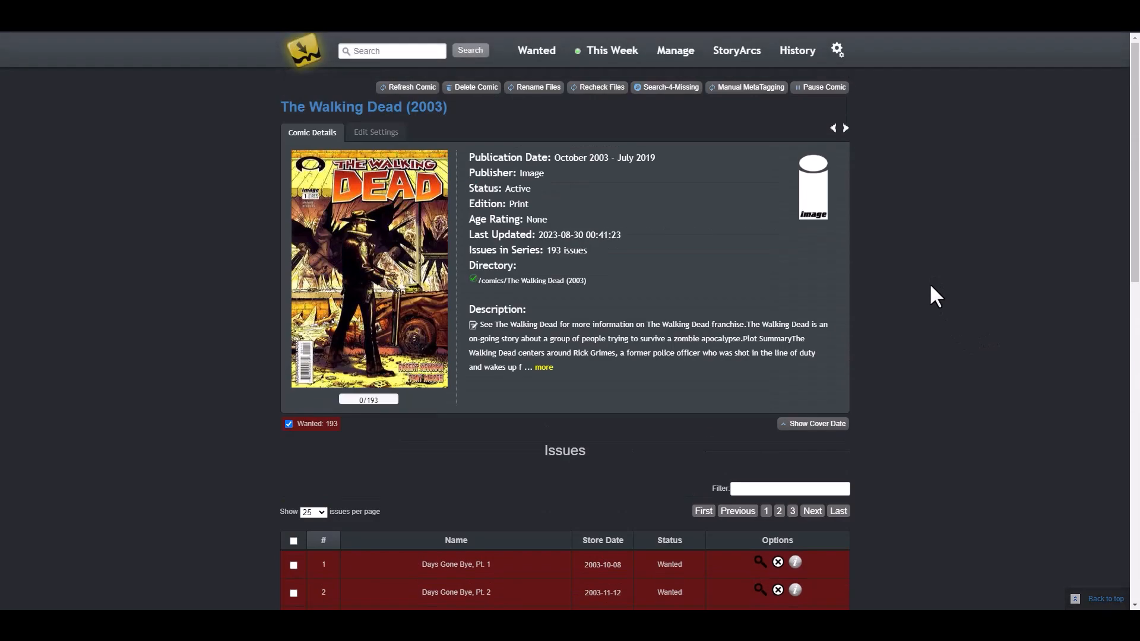
pyautogui.scroll(-5, 929, 281)
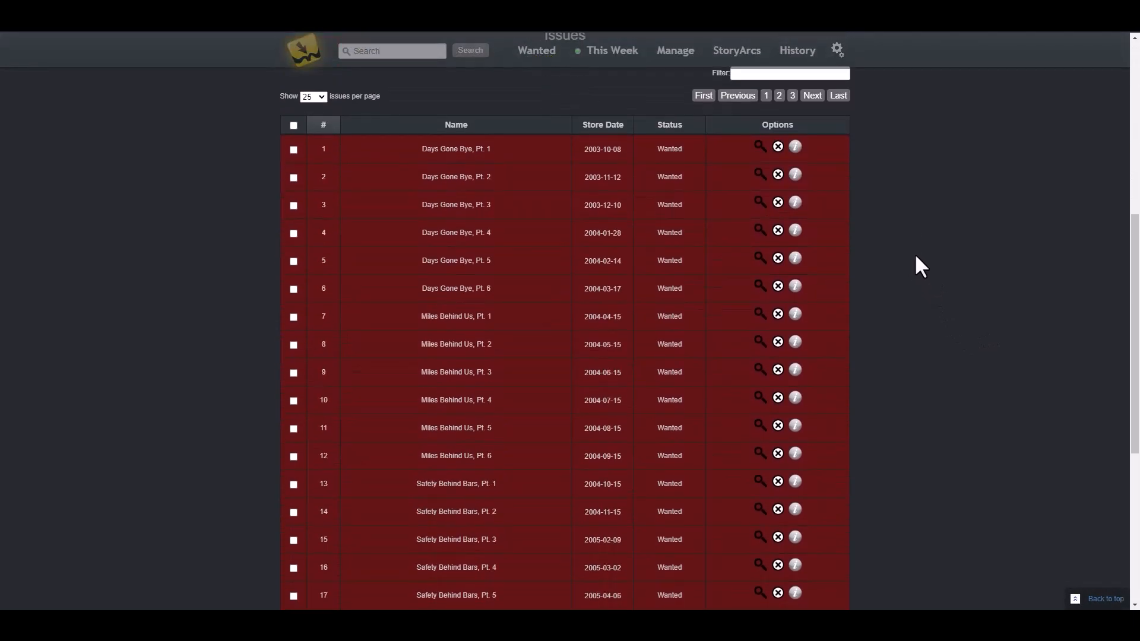
pyautogui.scroll(5, 915, 253)
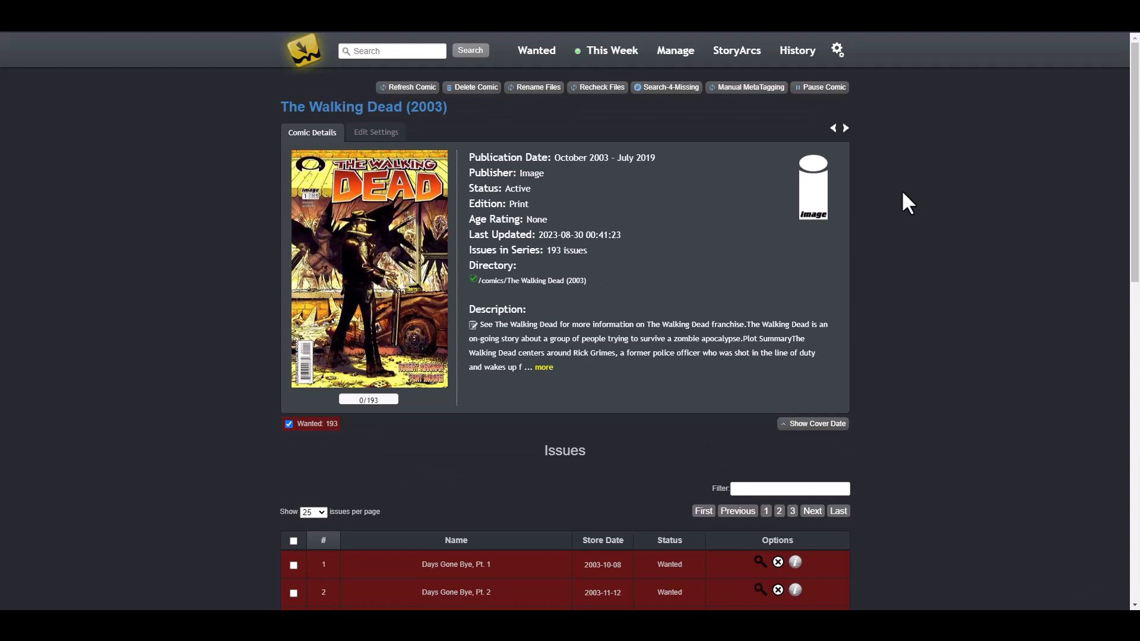
pyautogui.click(796, 53)
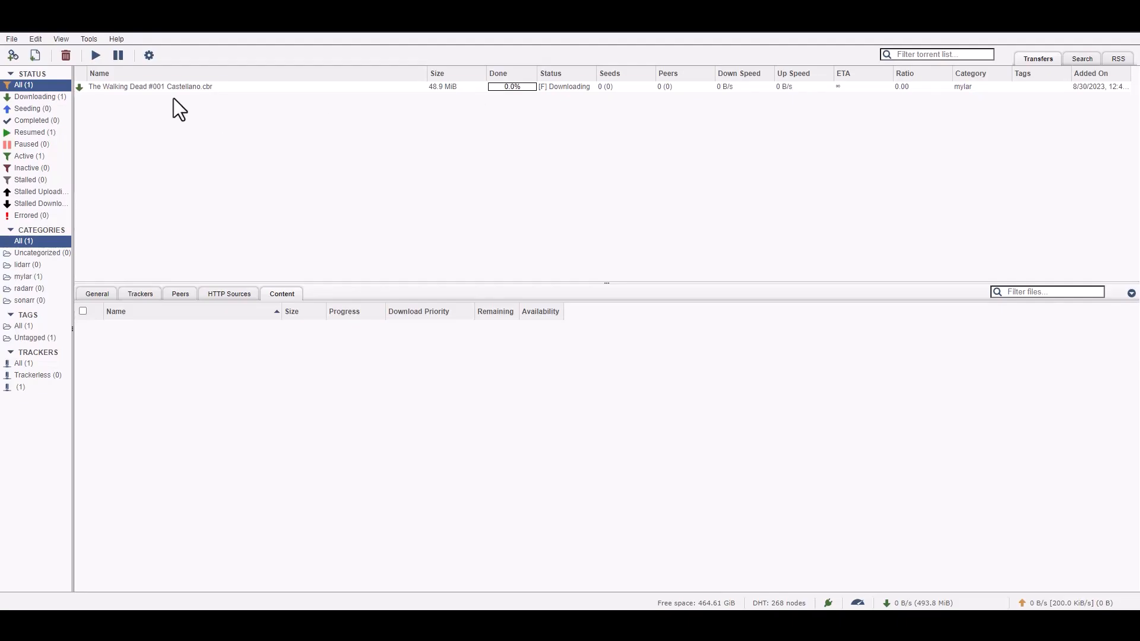
pyautogui.click(179, 87)
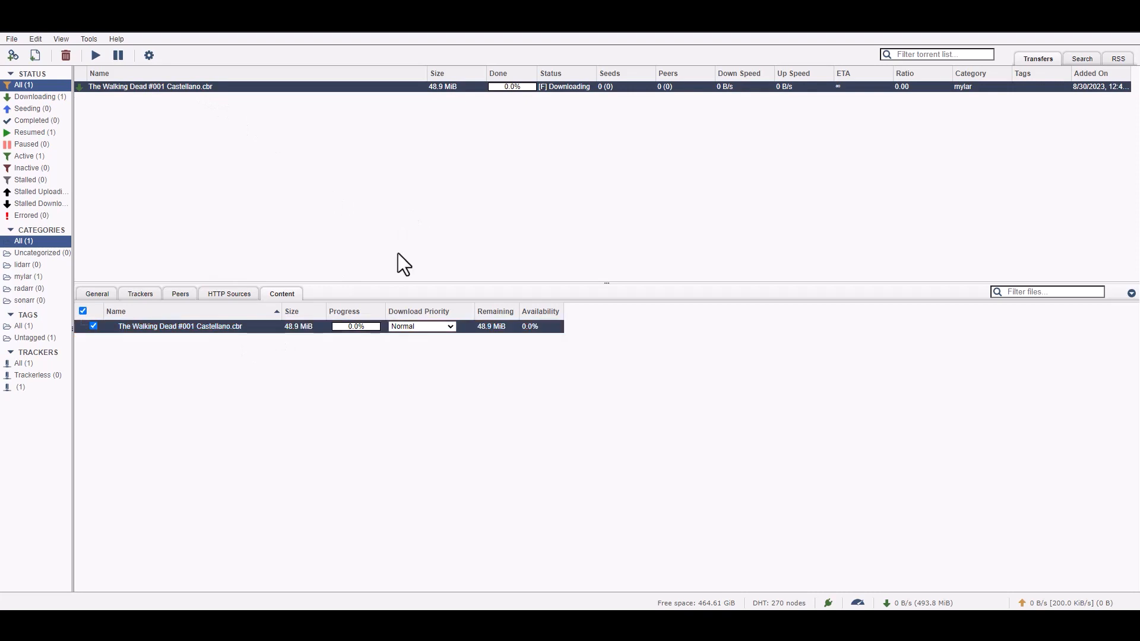
# Step: Check the Walking Dead #001 Castellano.cbr torrent's Peers tab, then its Content file list
pyautogui.click(181, 294)
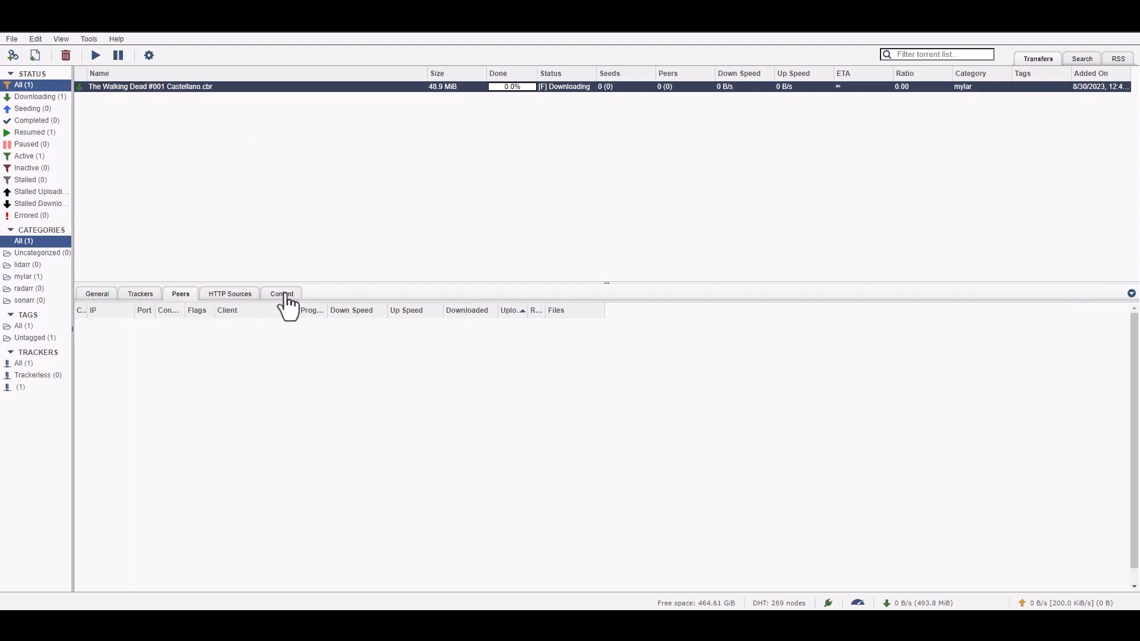
pyautogui.click(285, 294)
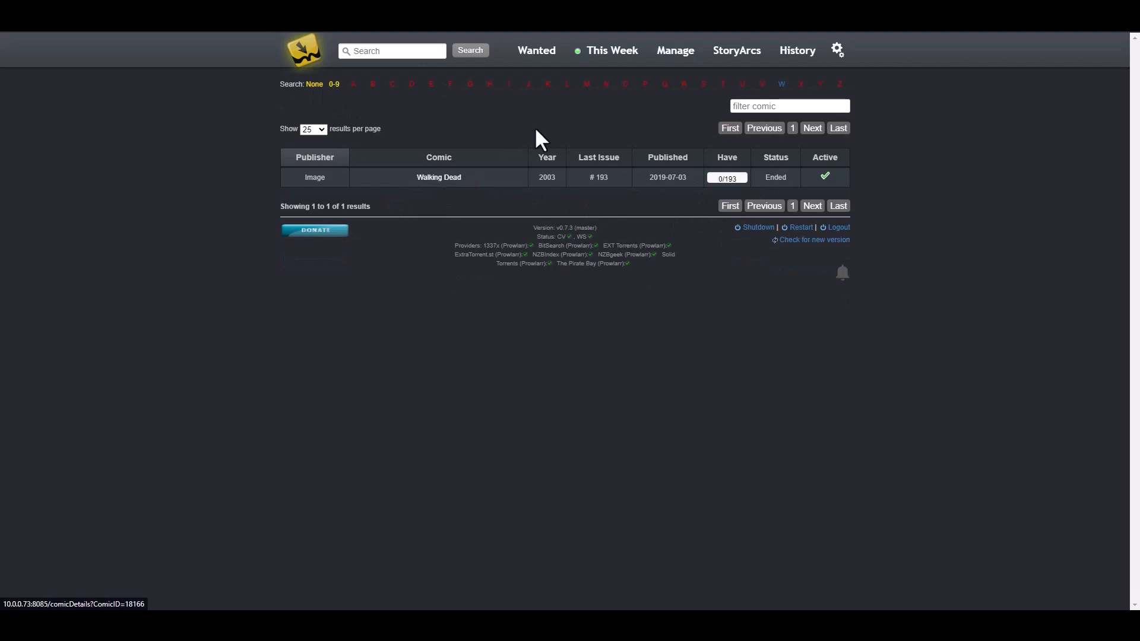
# Step: Clear all Mylar3 download history, removing the Walking Dead issue 1 snatch entry
pyautogui.click(798, 53)
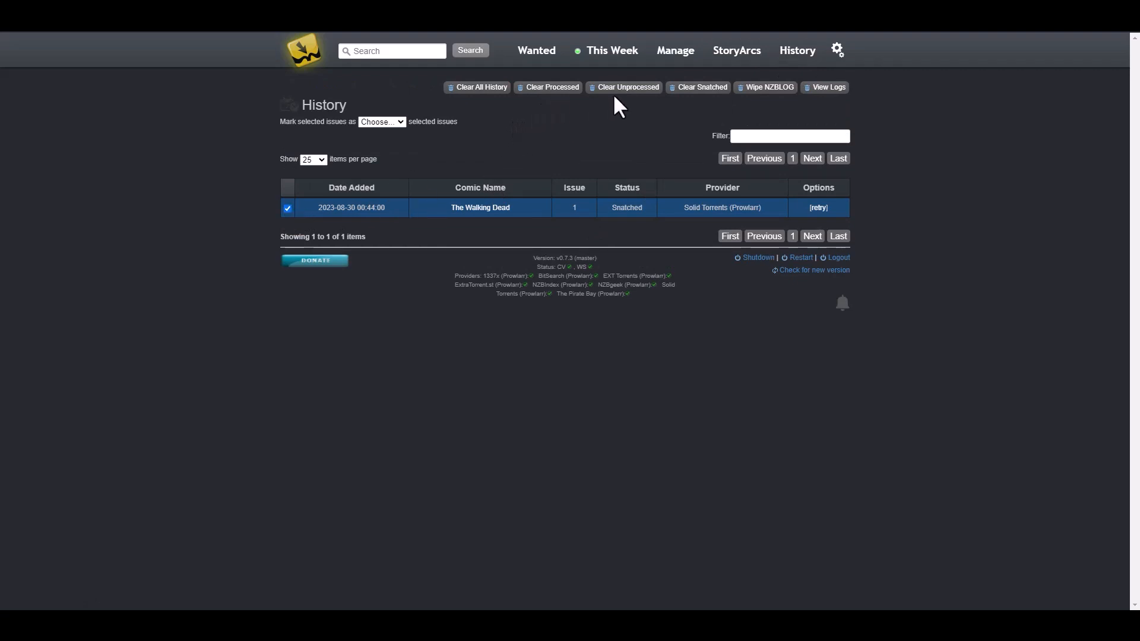
pyautogui.click(481, 89)
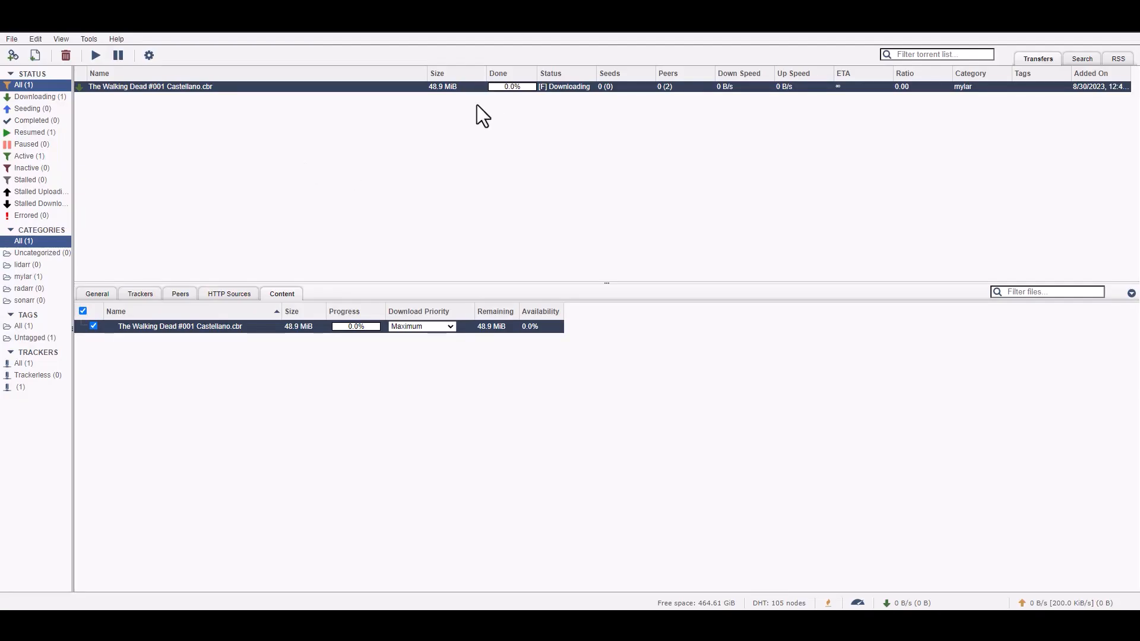
# Step: Delete the Walking Dead #001 torrent and its files, then return to Mylar3's home list
pyautogui.click(66, 56)
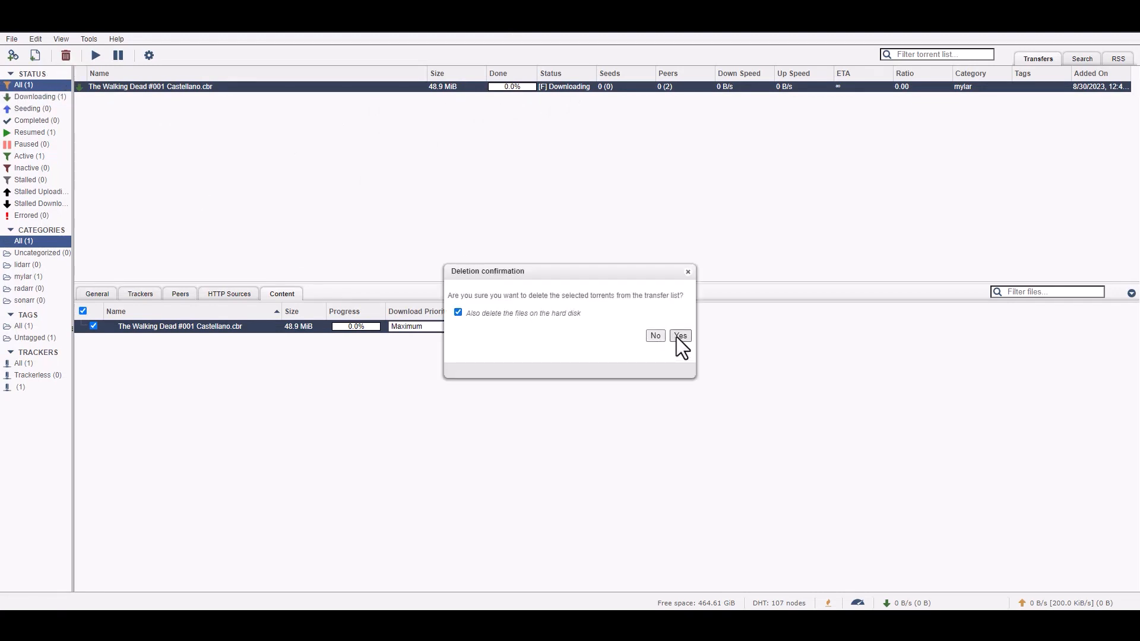
pyautogui.click(681, 336)
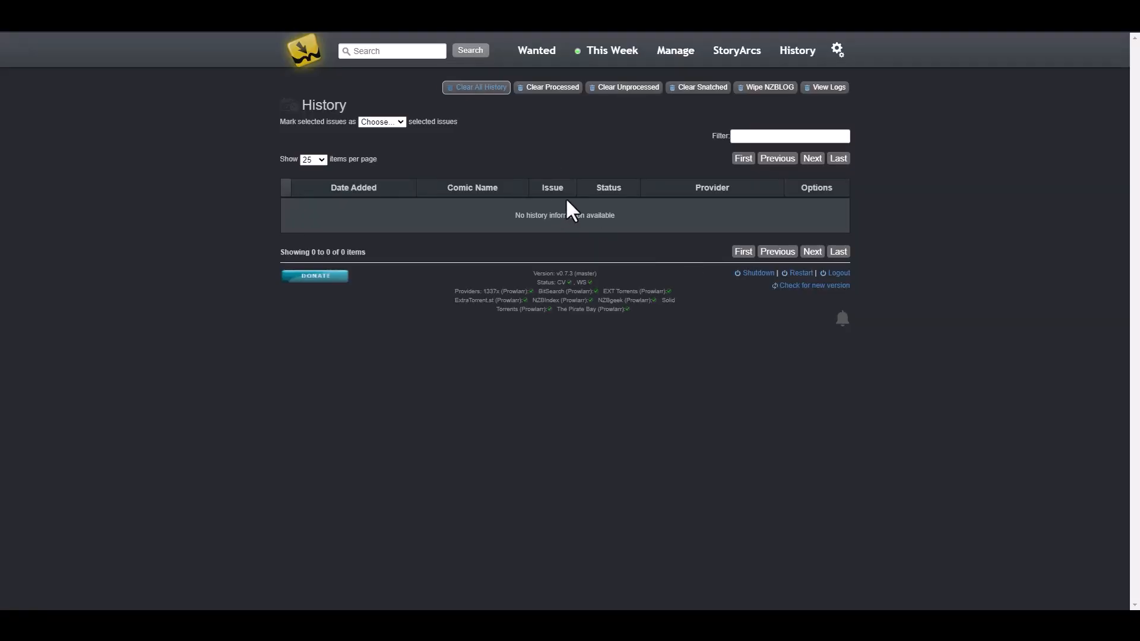
pyautogui.click(303, 50)
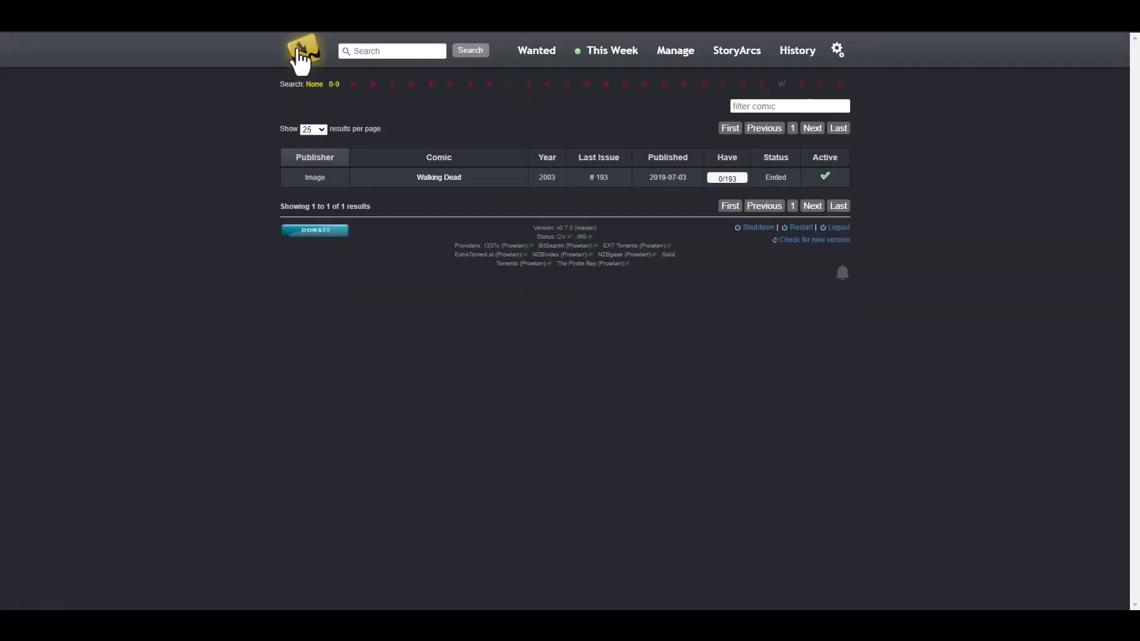
# Step: Open The Walking Dead page and sort the issues by number, lowest first
pyautogui.click(438, 184)
pyautogui.scroll(-4, 637, 309)
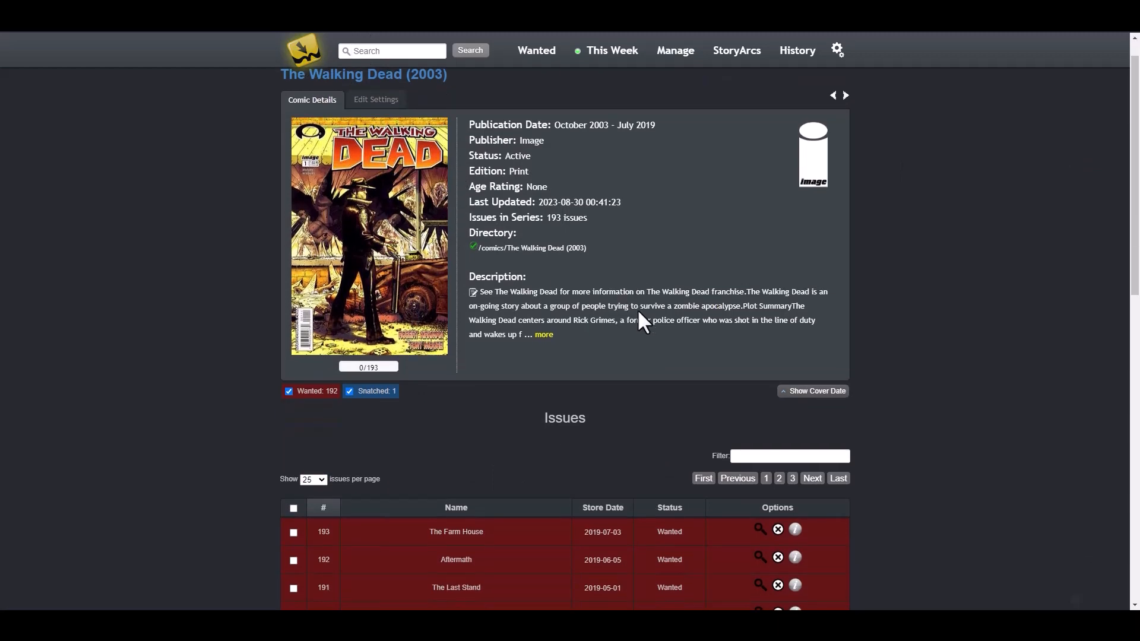
pyautogui.click(318, 306)
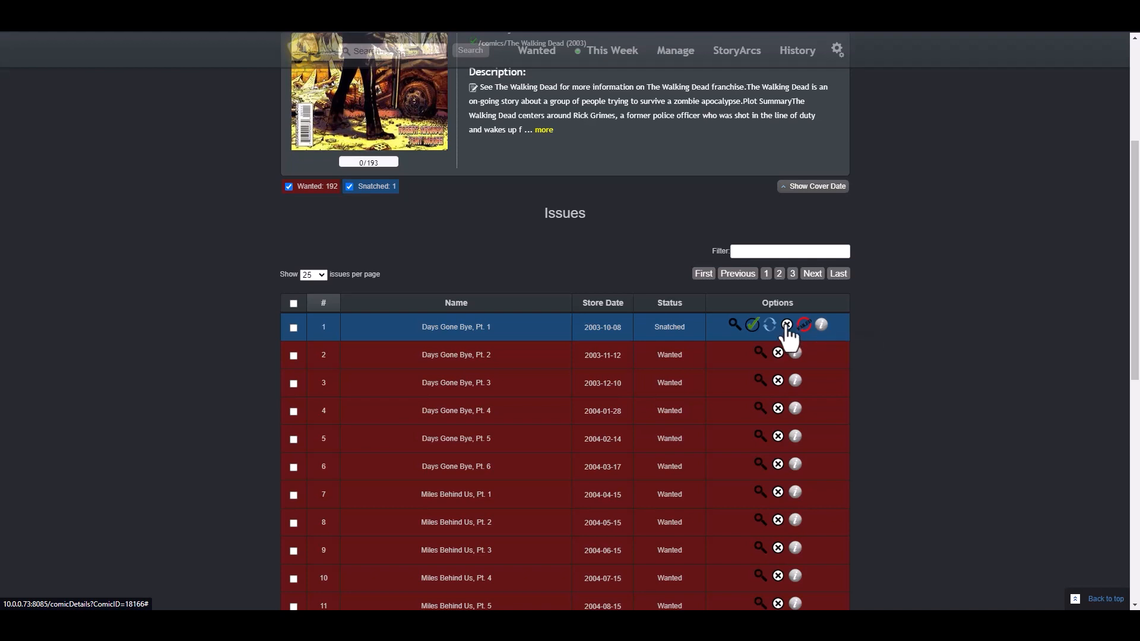
# Step: Retry issue 1's download and check the re-added #001 torrent's file in qBittorrent
pyautogui.click(755, 326)
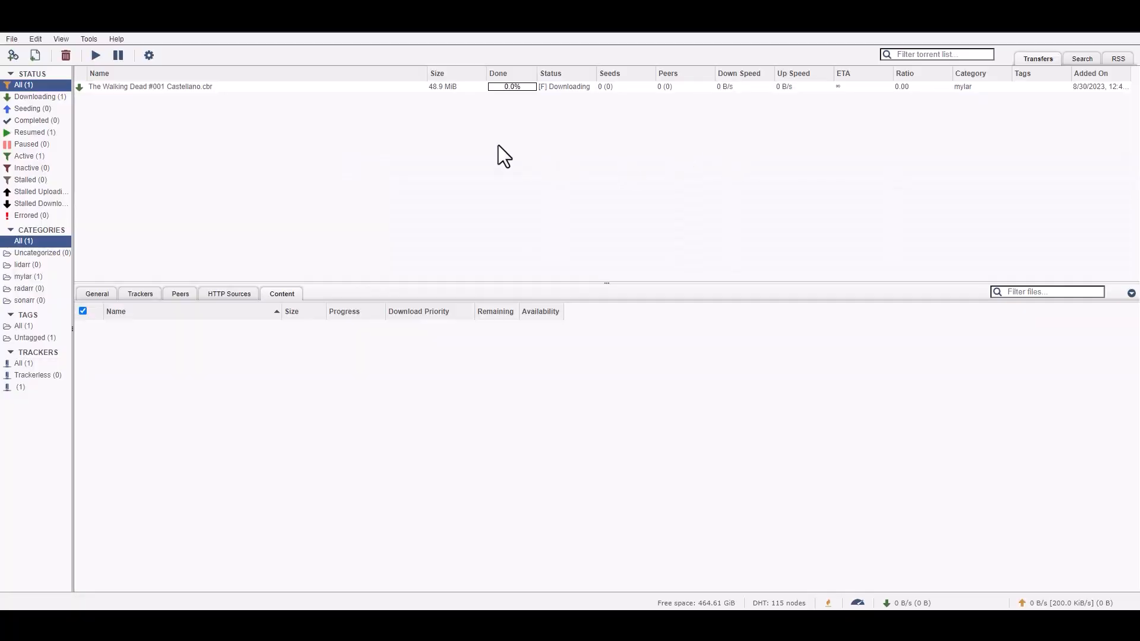
pyautogui.click(279, 87)
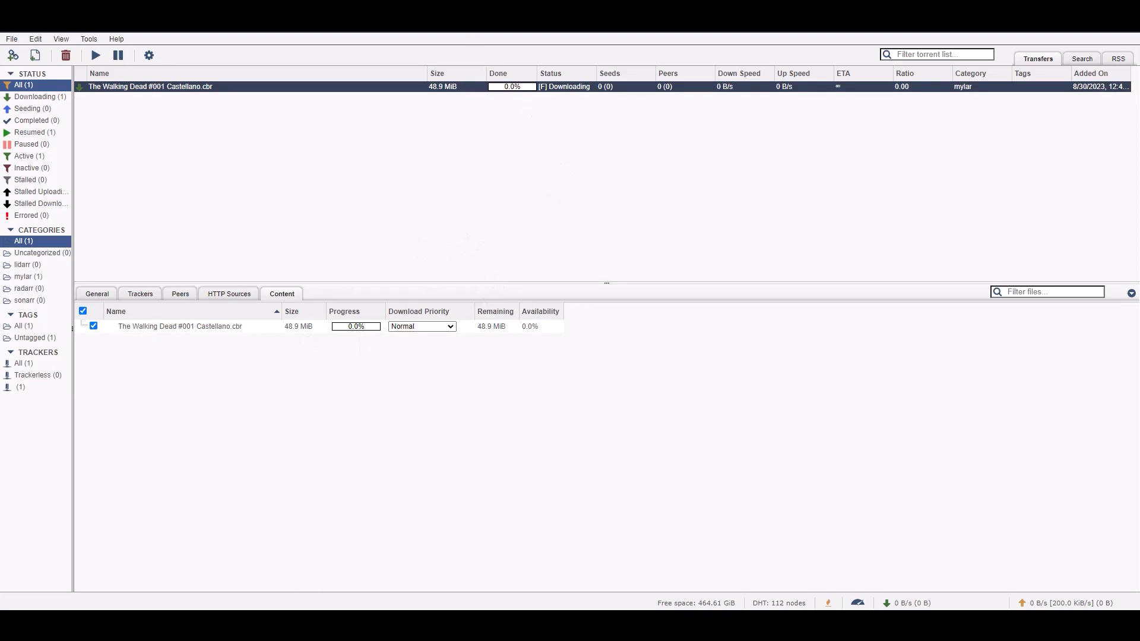
pyautogui.click(427, 11)
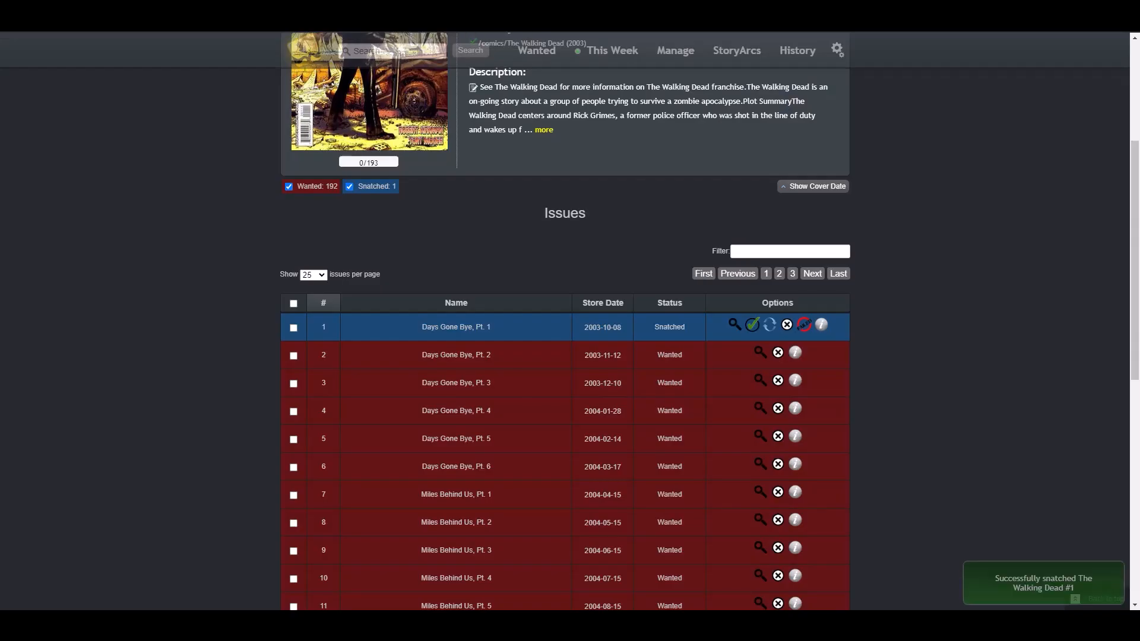
# Step: Mark issue 1's download as failed, then run magnifier searches for issues 1, 2 and 4
pyautogui.click(806, 327)
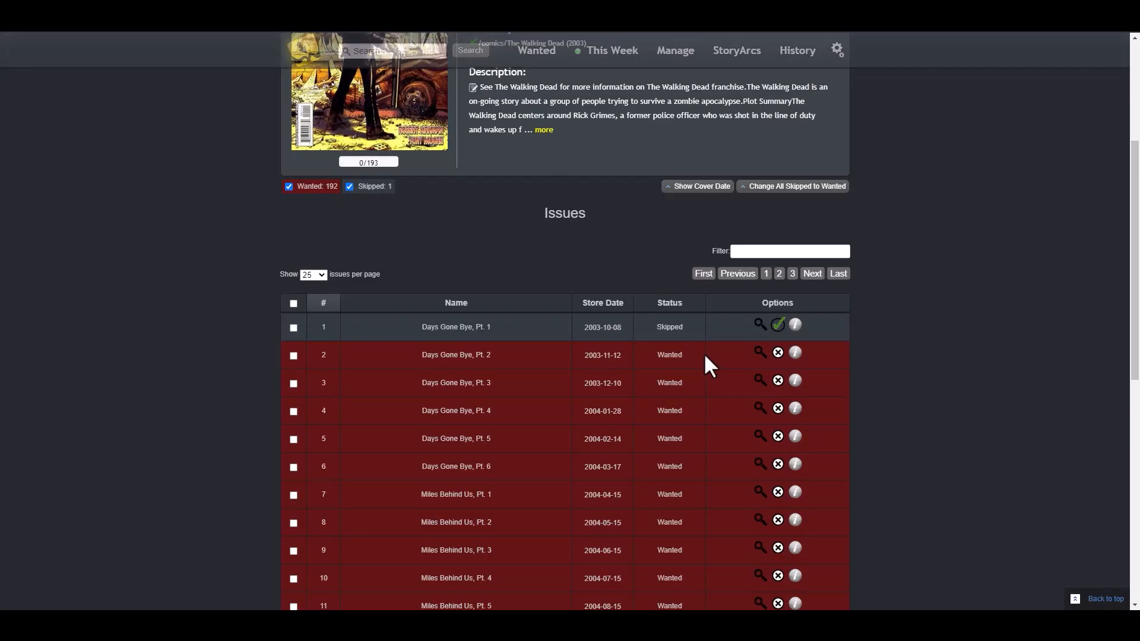
pyautogui.click(760, 327)
pyautogui.click(760, 353)
pyautogui.click(757, 409)
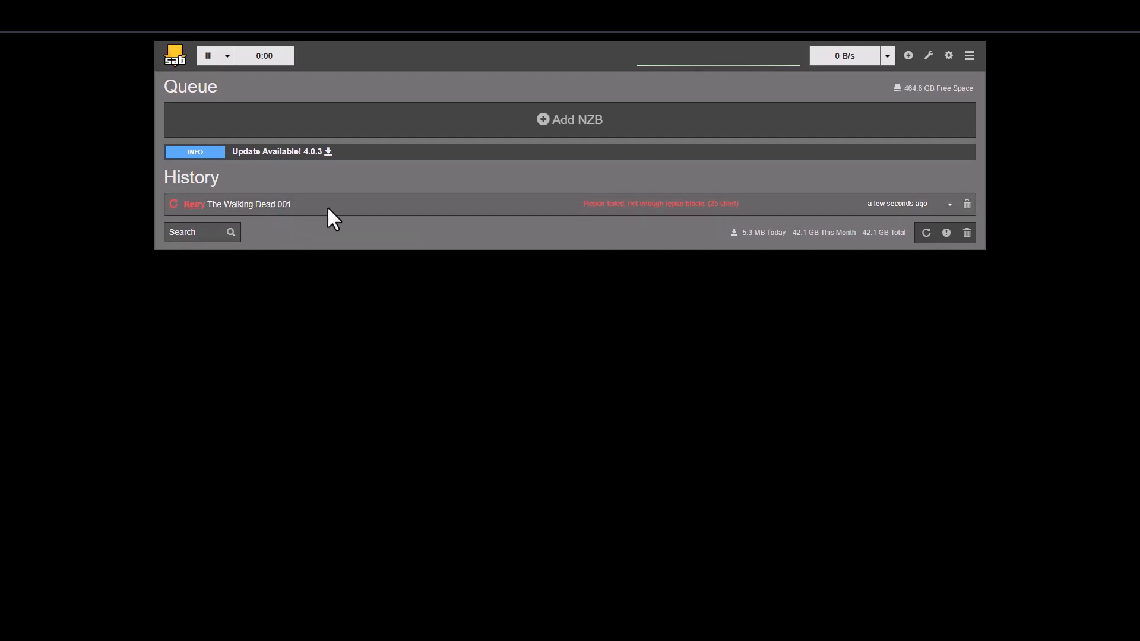
# Step: Retry the failed The.Walking.Dead.001 download in SABnzbd and go back to Mylar3's Walking Dead page
pyautogui.click(194, 204)
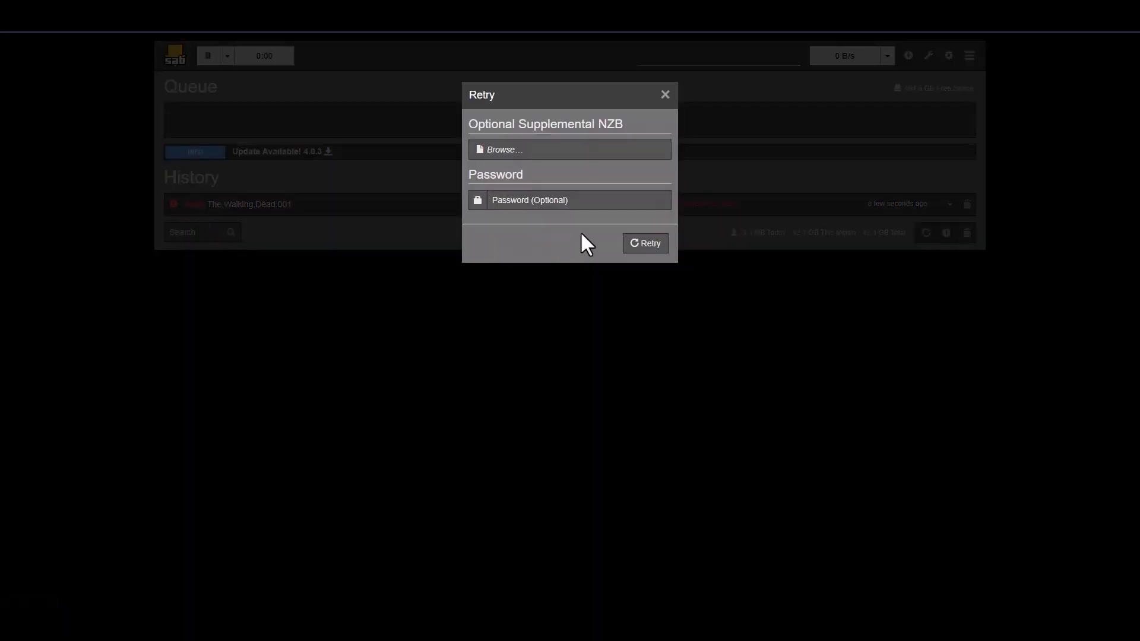
pyautogui.click(643, 245)
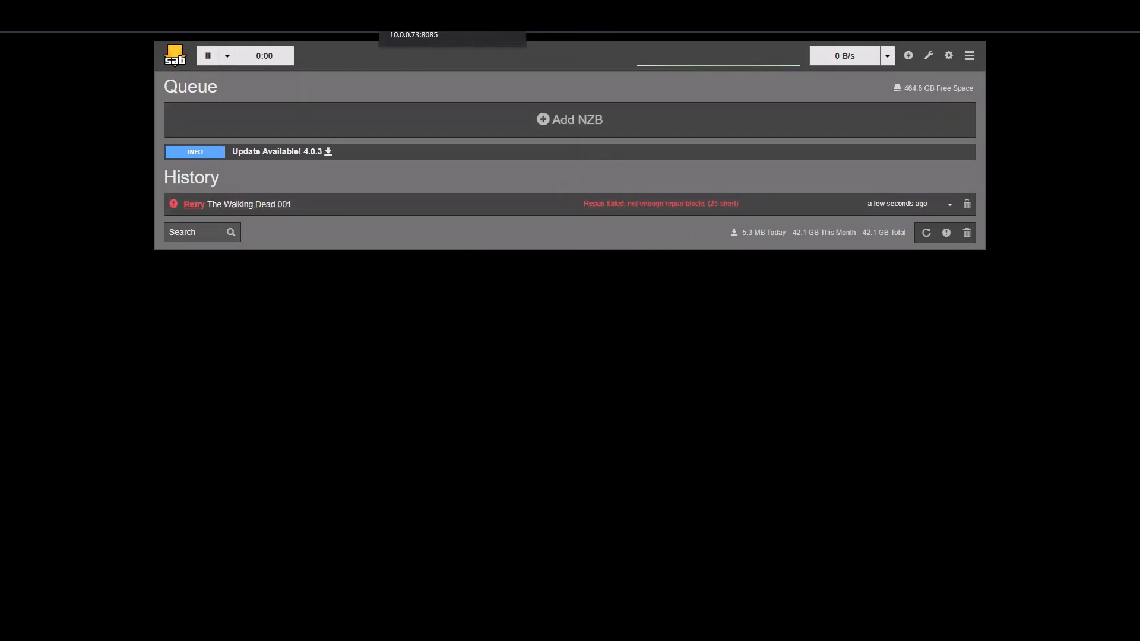
pyautogui.click(425, 9)
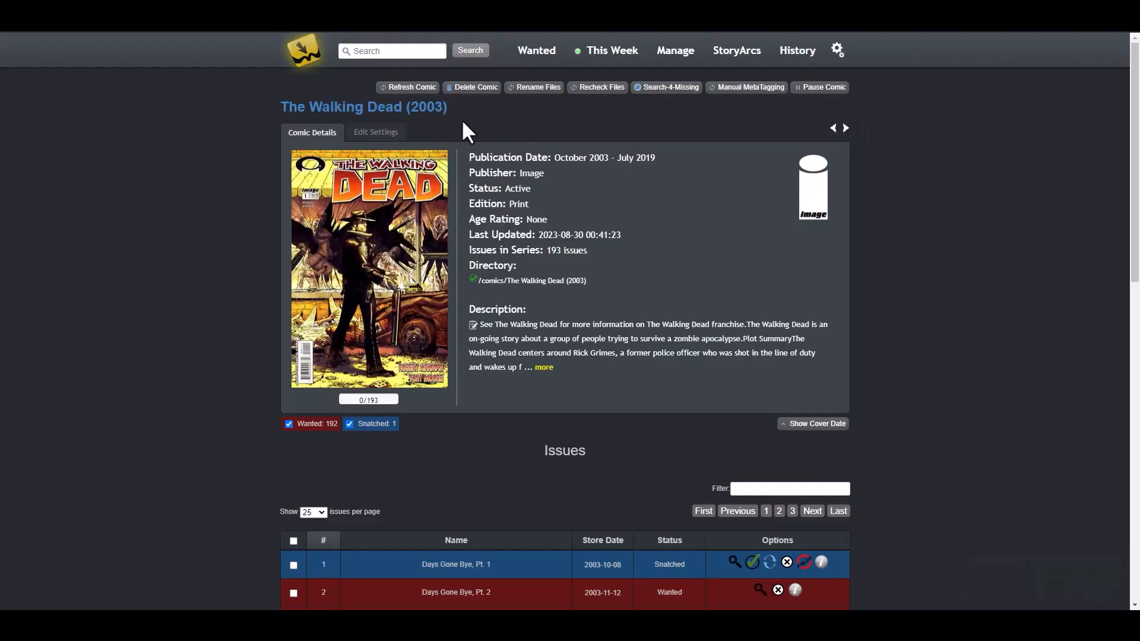
# Step: Run Search-4-Missing for The Walking Dead (2003), snatching 186 issues alongside six Downloaded and one Skipped
pyautogui.click(667, 87)
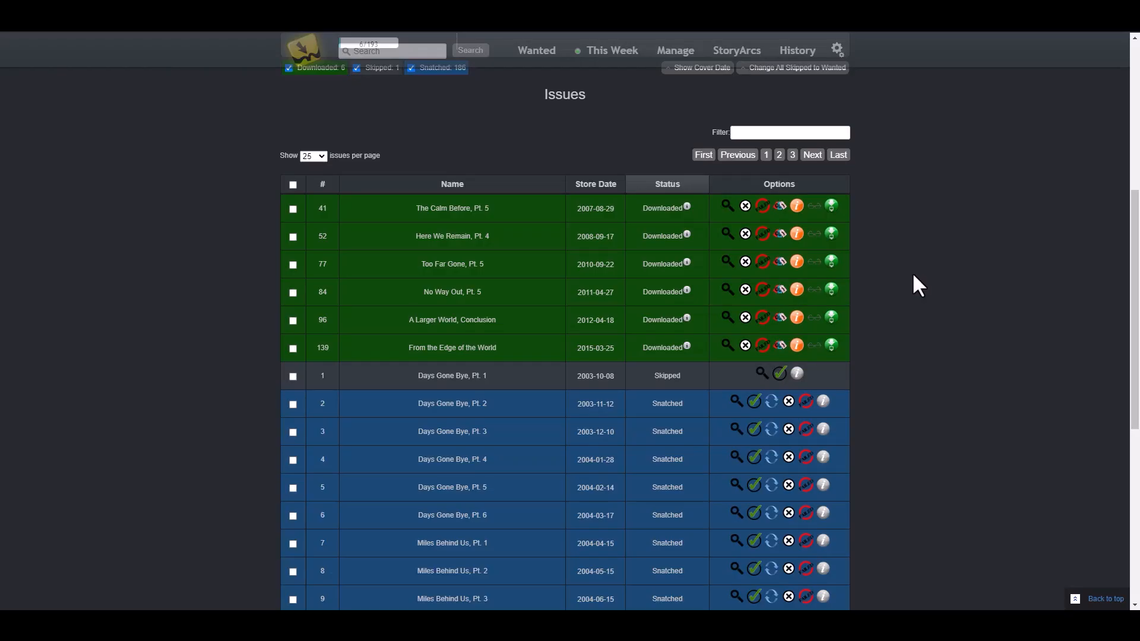
# Step: Scroll through The Walking Dead Issues table to review each issue's Skipped, Downloaded or Snatched status
pyautogui.scroll(6, 912, 272)
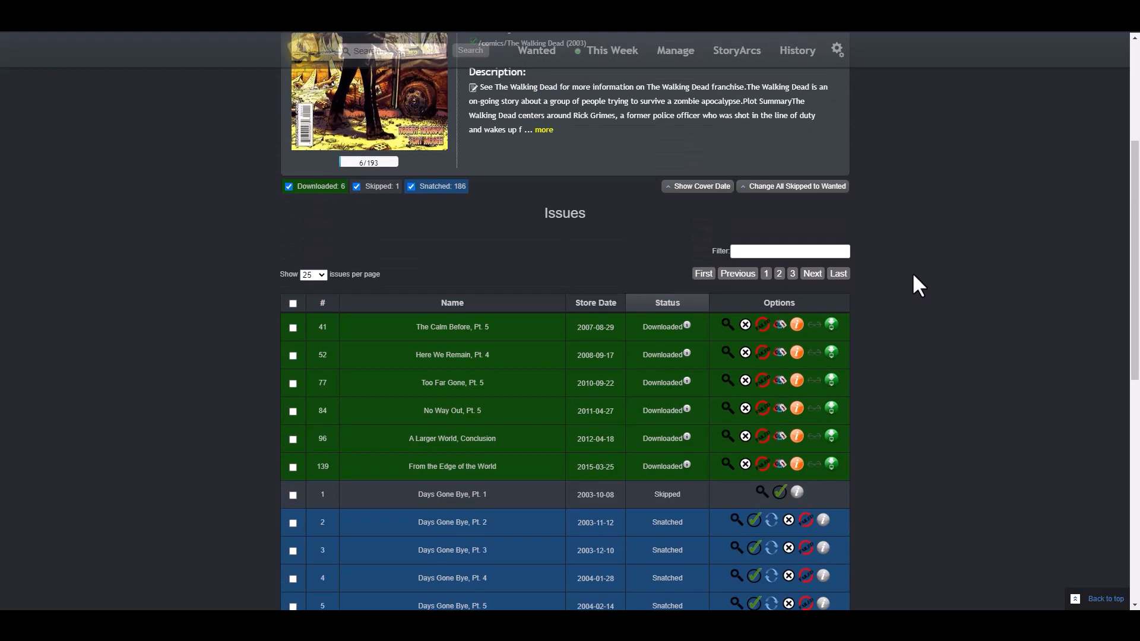
pyautogui.scroll(-3, 917, 271)
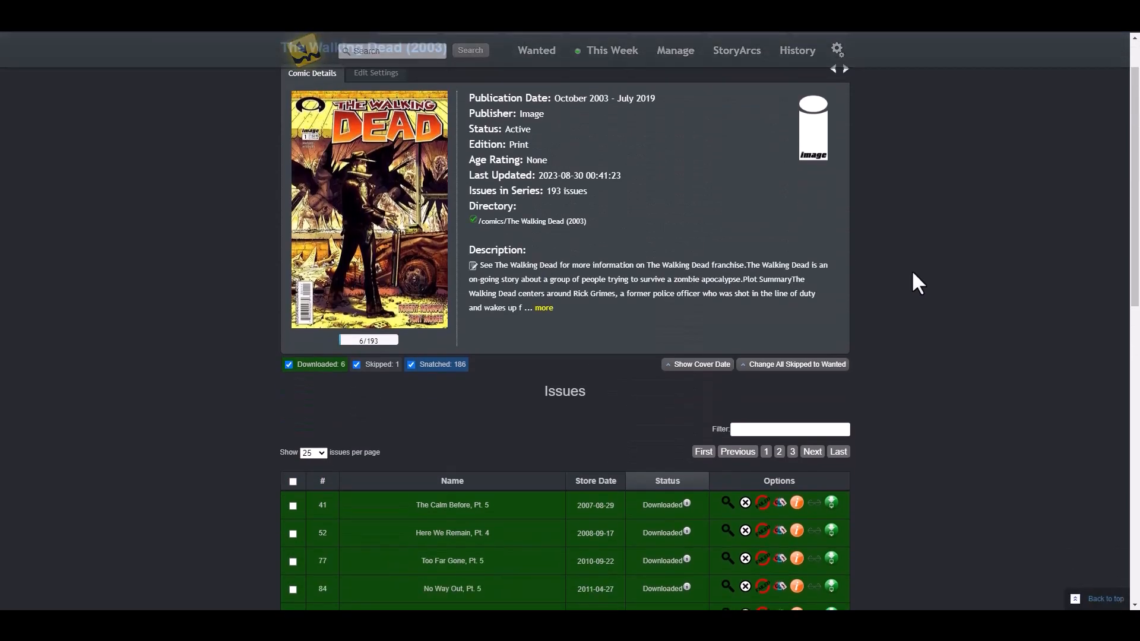
pyautogui.scroll(-5, 915, 261)
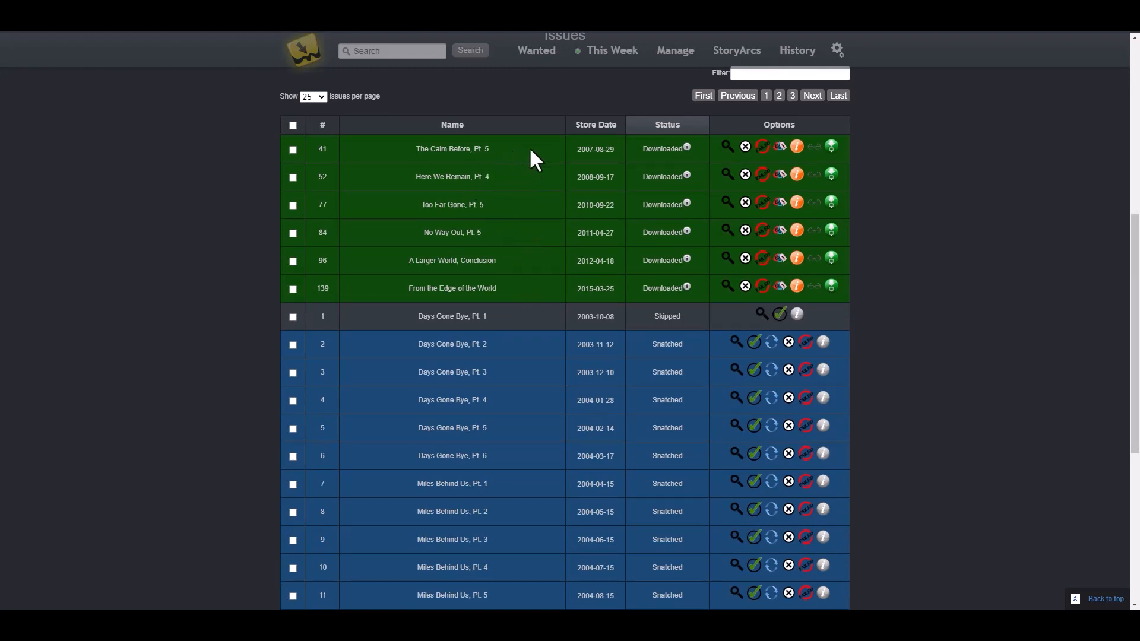
pyautogui.scroll(5, 904, 261)
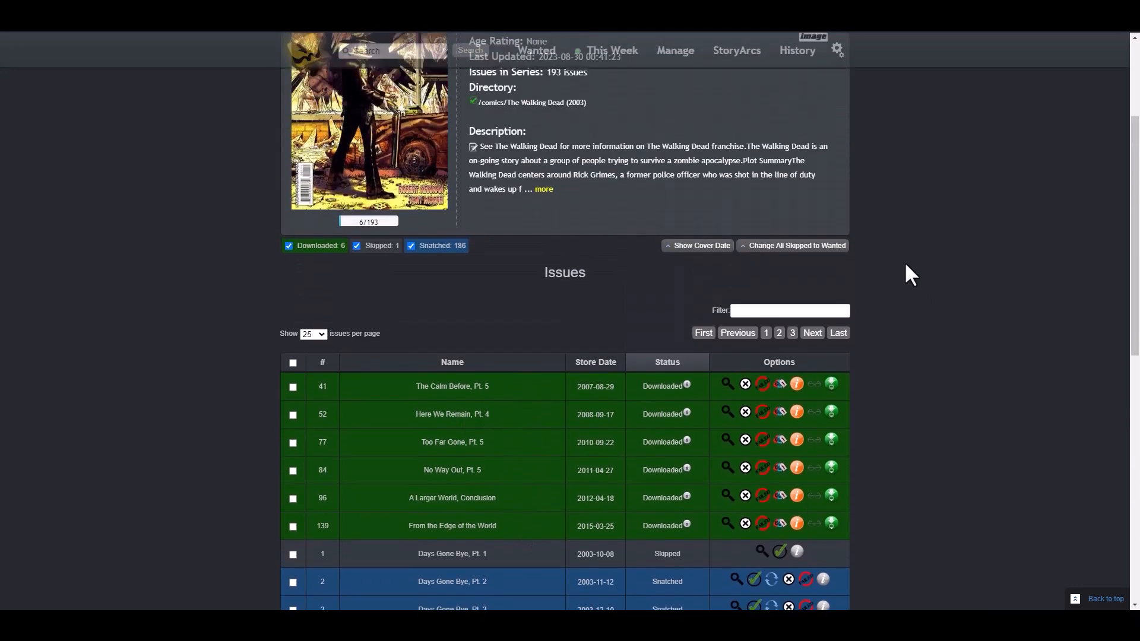
pyautogui.scroll(2, 906, 264)
pyautogui.scroll(-6, 906, 265)
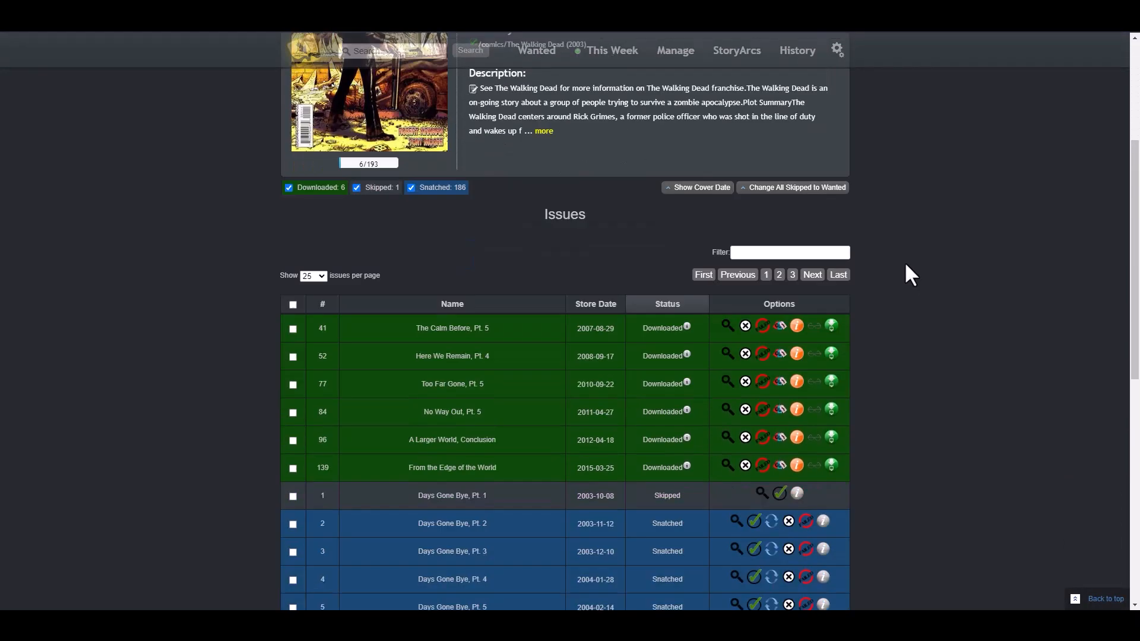
pyautogui.scroll(-1, 905, 265)
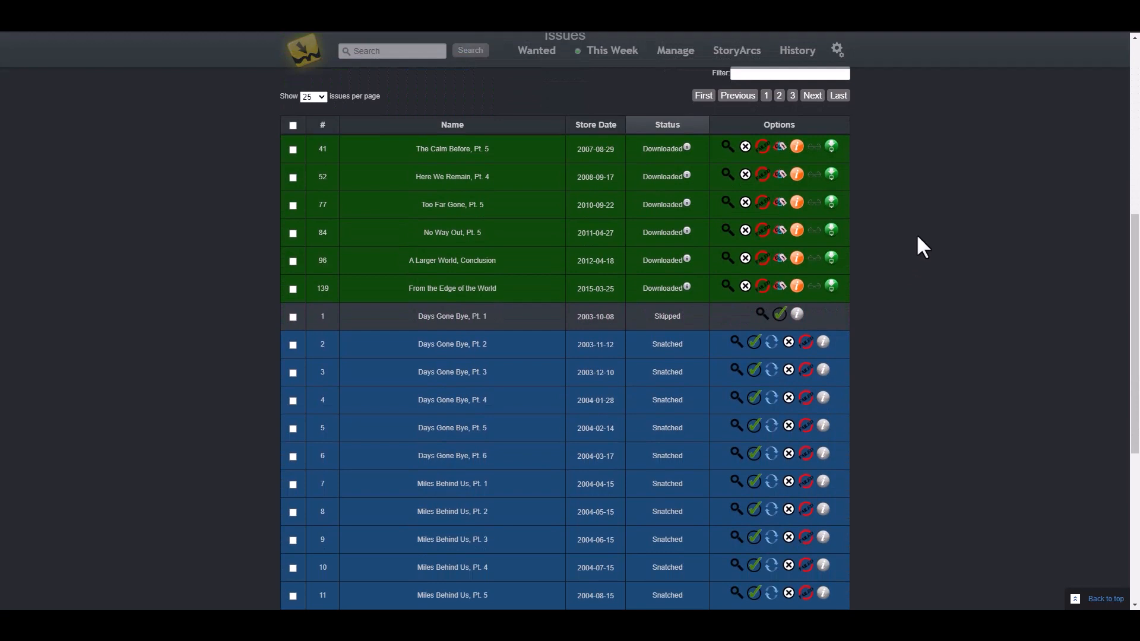
pyautogui.scroll(2, 912, 249)
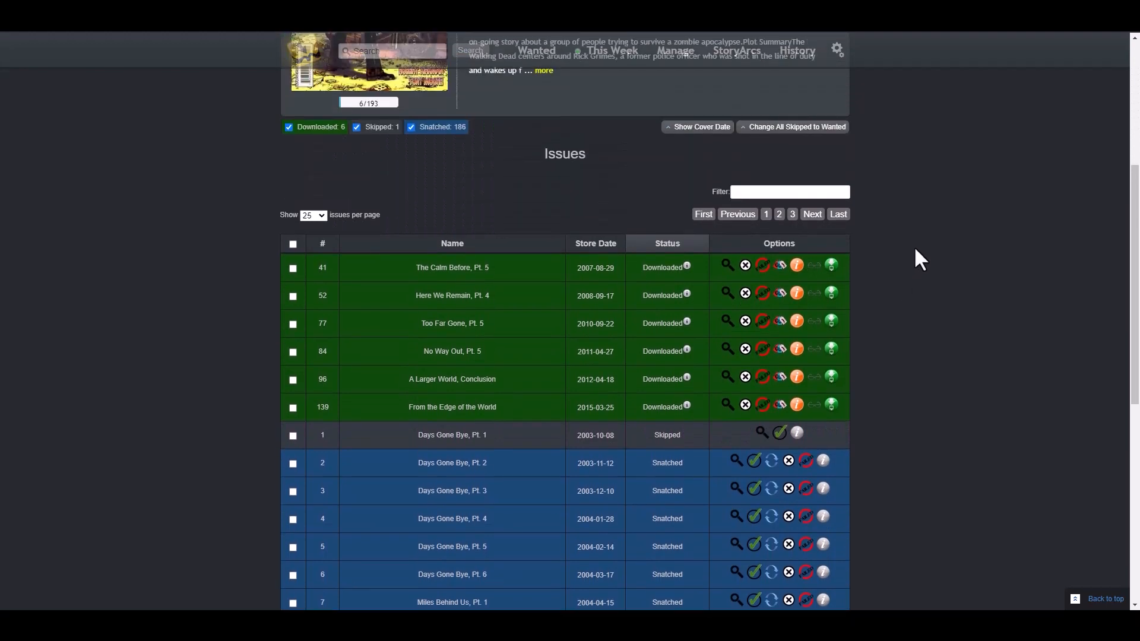
pyautogui.scroll(1, 914, 248)
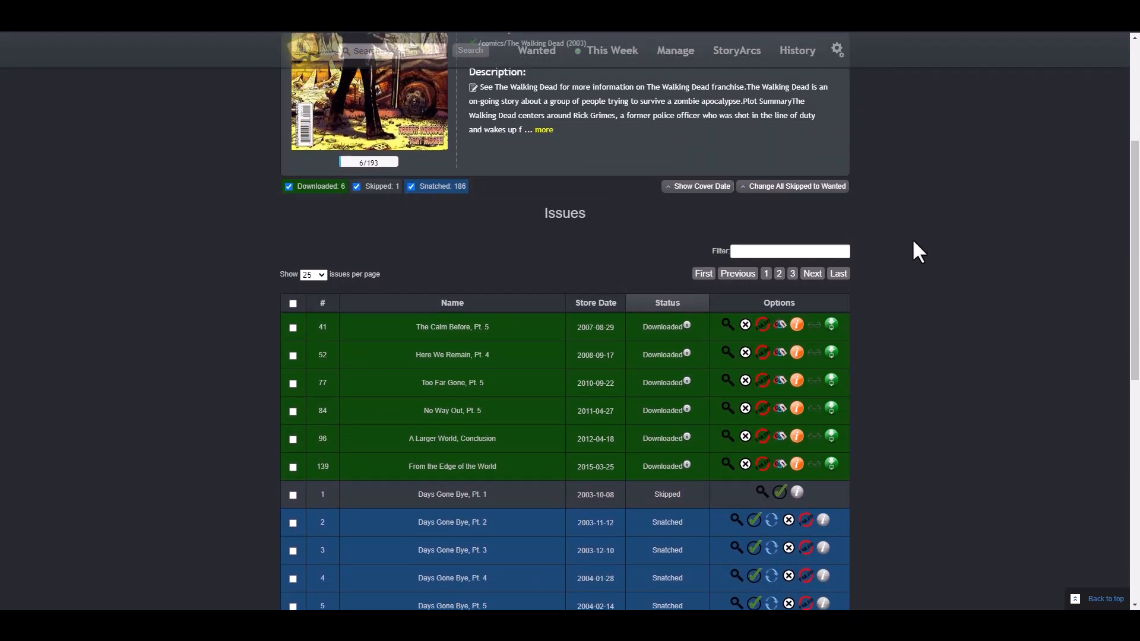
pyautogui.scroll(3, 911, 246)
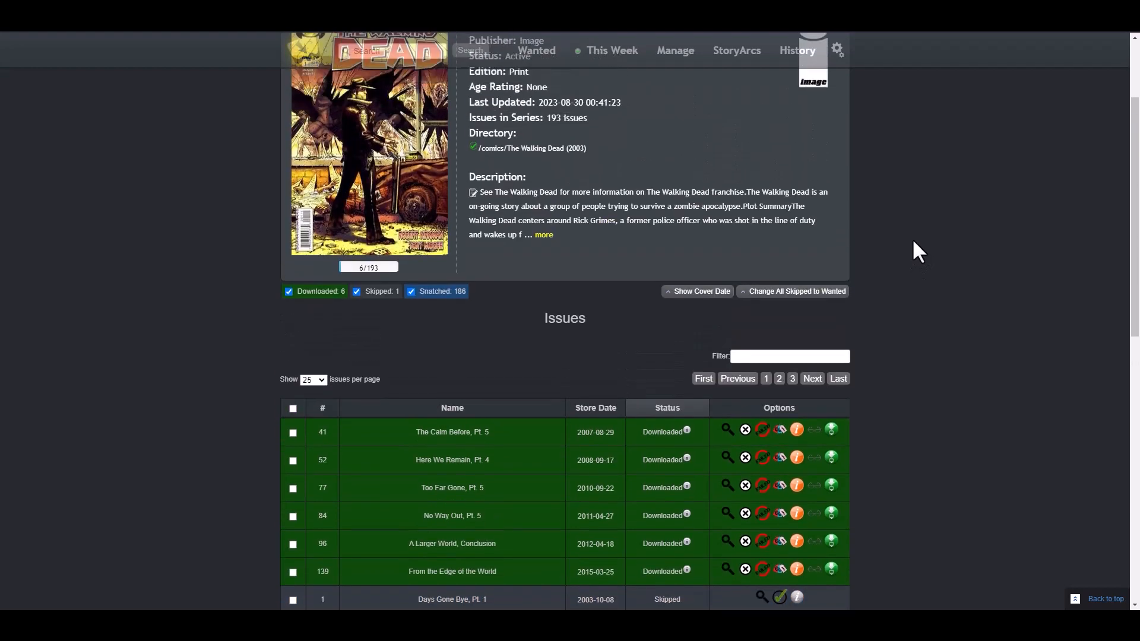
pyautogui.scroll(-3, 915, 243)
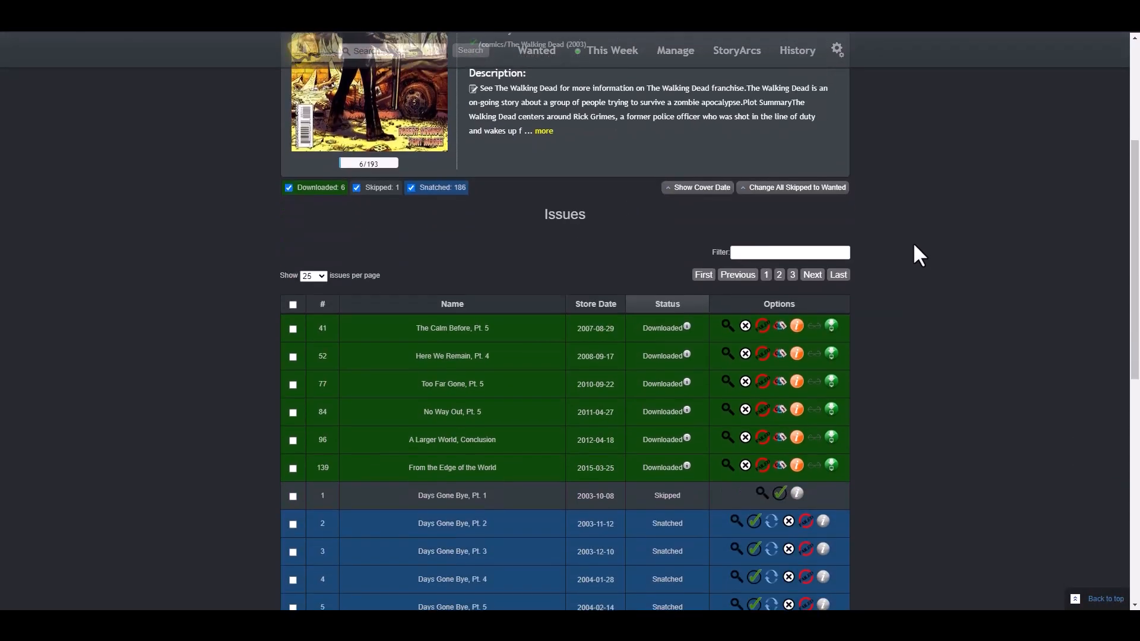
pyautogui.scroll(-3, 915, 245)
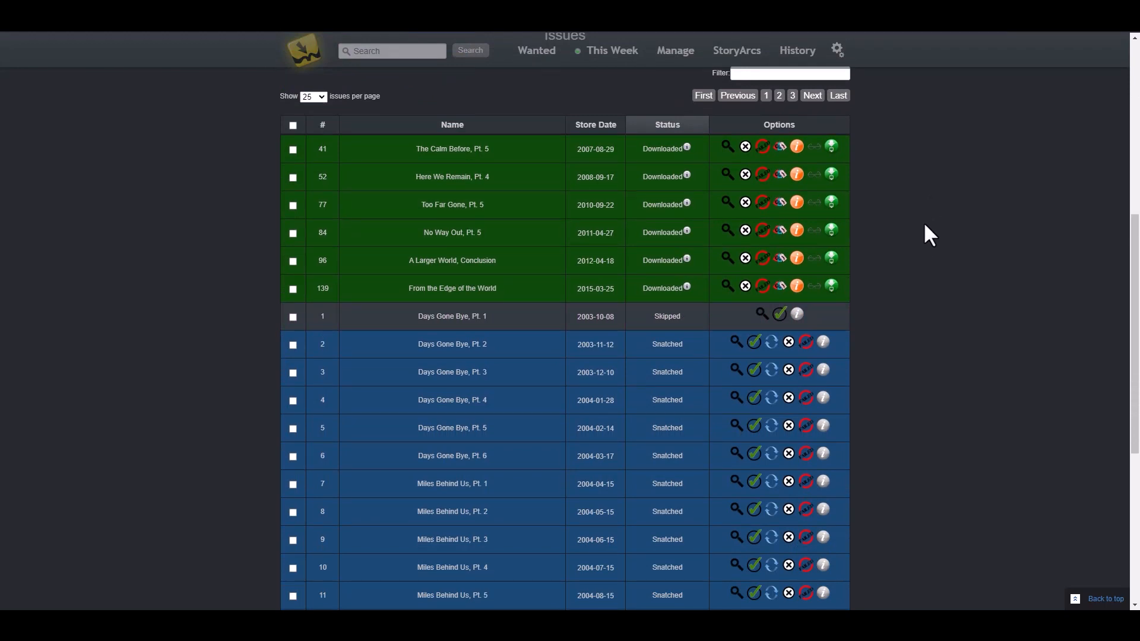
pyautogui.scroll(2, 924, 223)
pyautogui.scroll(-1, 925, 220)
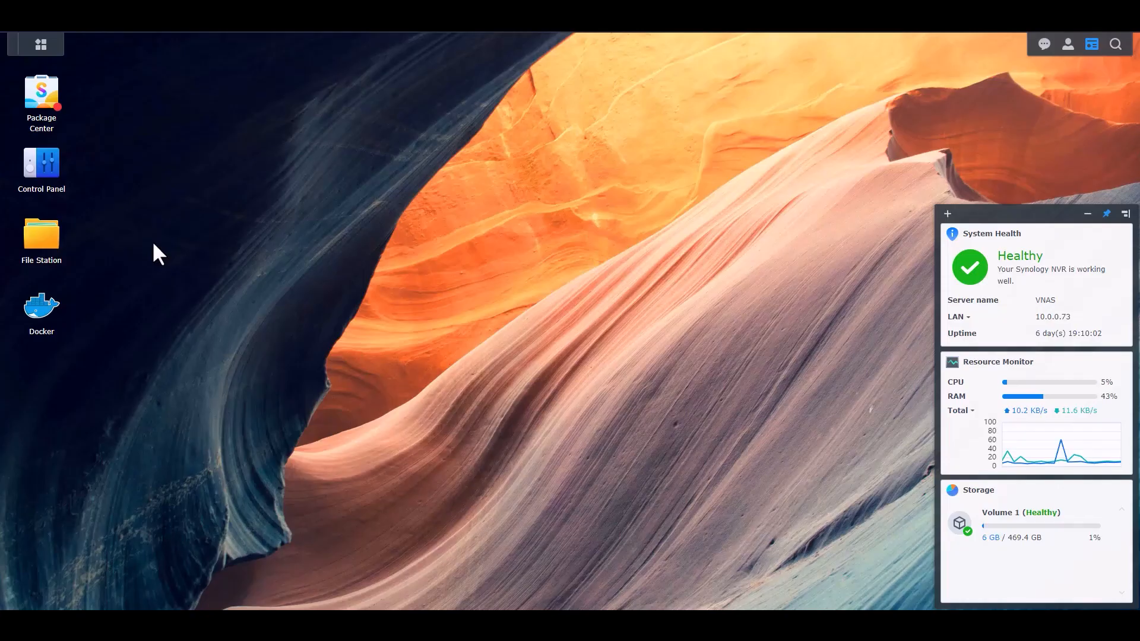
# Step: In File Station, open Media/Comics/The Walking Dead (2003) and widen the Name column to show the six CBR files
pyautogui.click(53, 237)
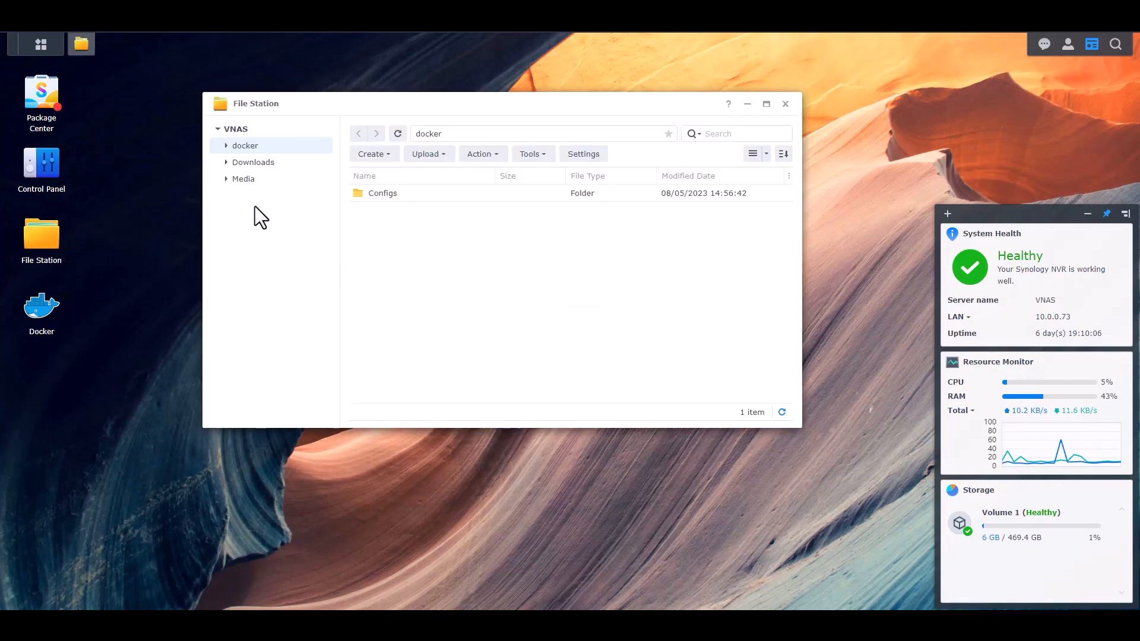
pyautogui.click(241, 179)
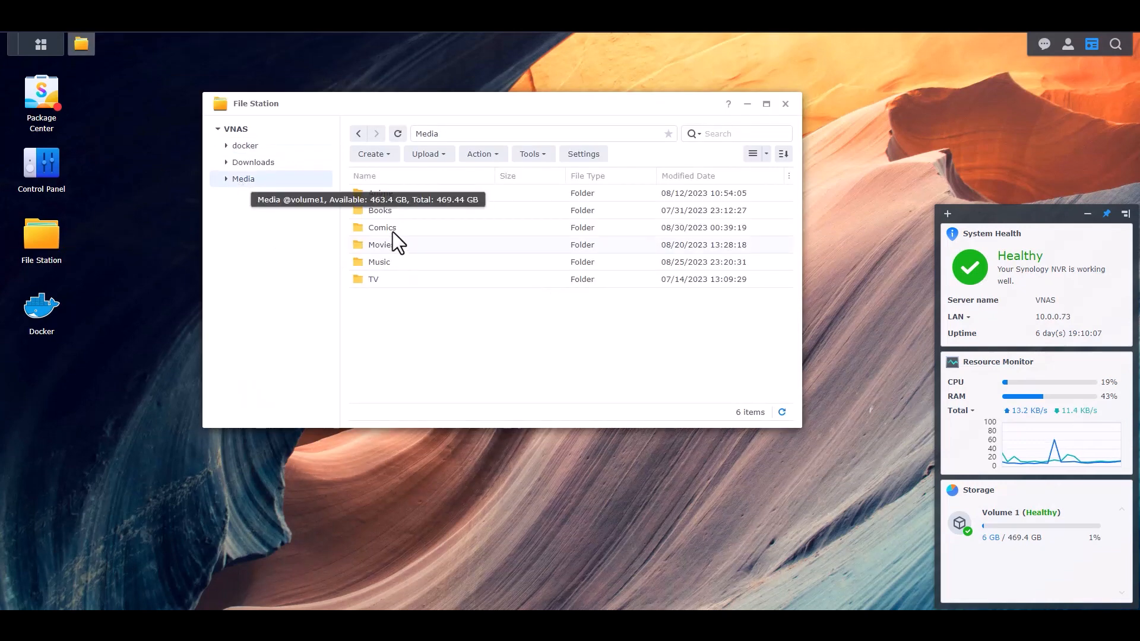
pyautogui.doubleClick(393, 232)
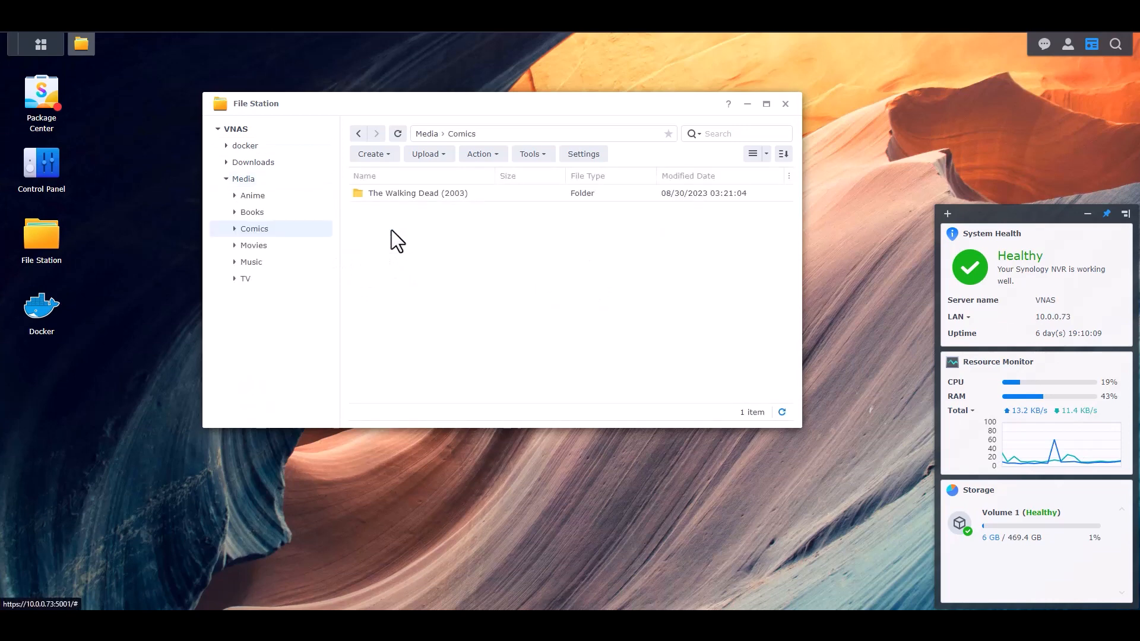
pyautogui.rightClick(422, 196)
pyautogui.click(391, 198)
pyautogui.doubleClick(393, 195)
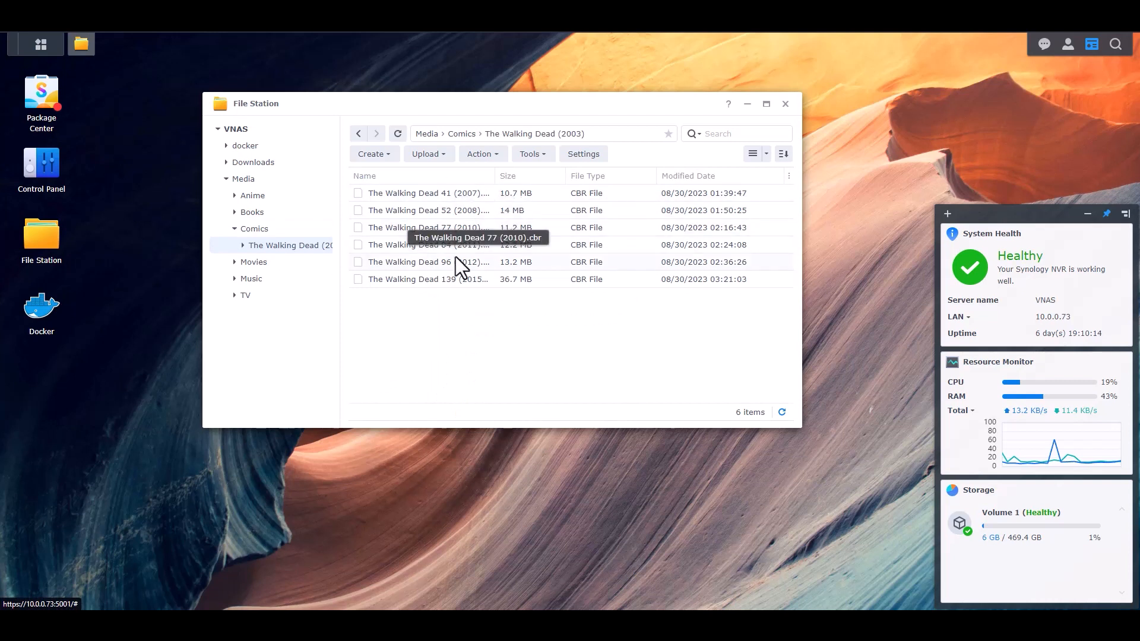
pyautogui.moveTo(495, 176)
pyautogui.mouseDown()
pyautogui.moveTo(531, 177)
pyautogui.moveTo(510, 179)
pyautogui.mouseUp()
pyautogui.click(541, 176)
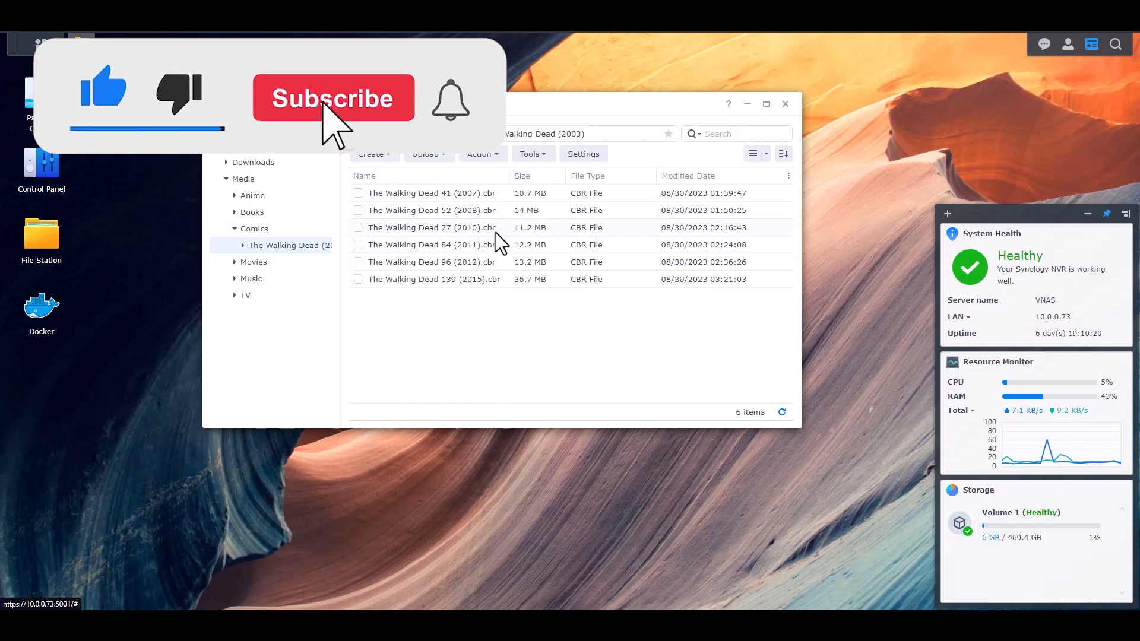